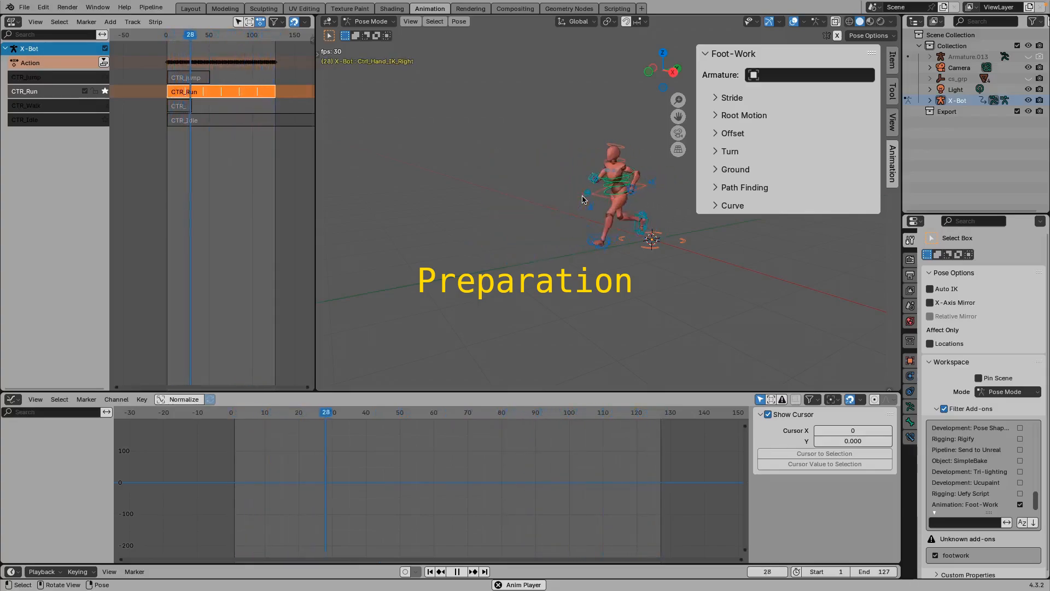
Step: Play back the X-Bot's run animation from the start and examine it from different viewing angles
{"action": "key", "text": "space"}
{"action": "middle_click_drag", "start_coordinate": [617, 222], "coordinate": [624, 252]}
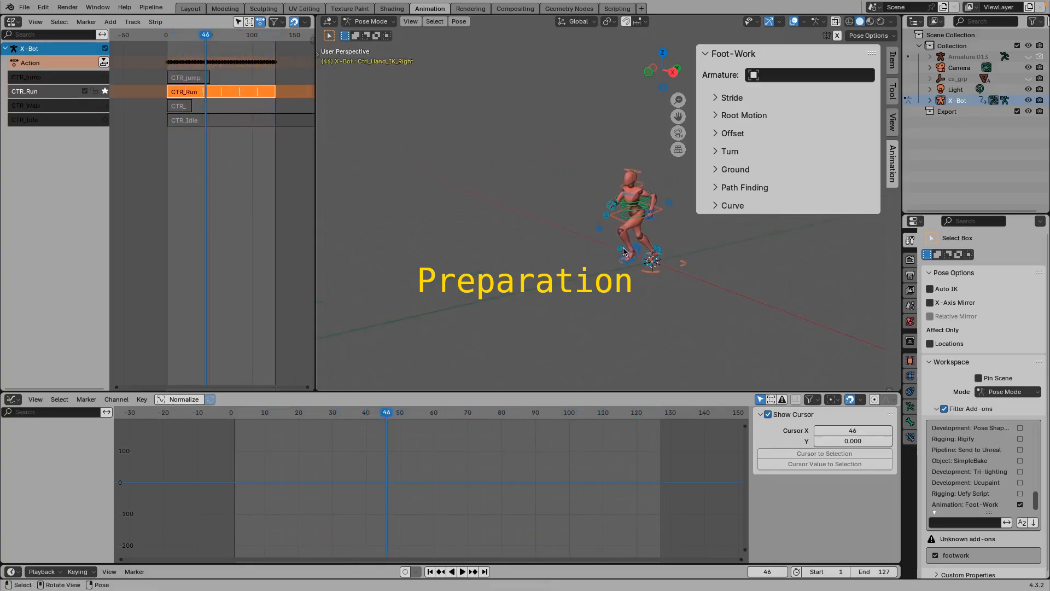
{"action": "key", "text": "space"}
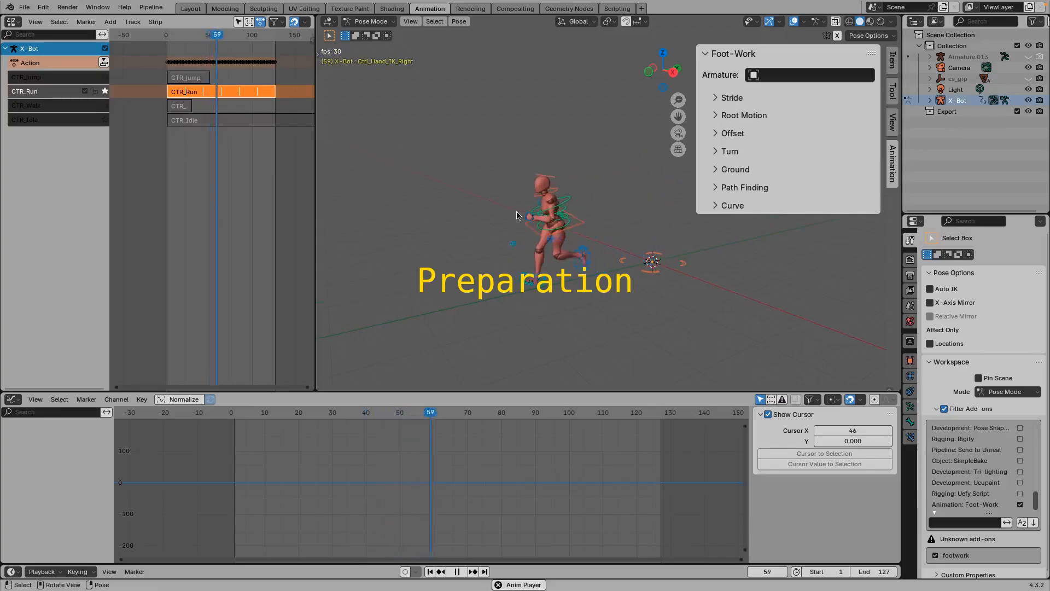
{"action": "key", "text": "space"}
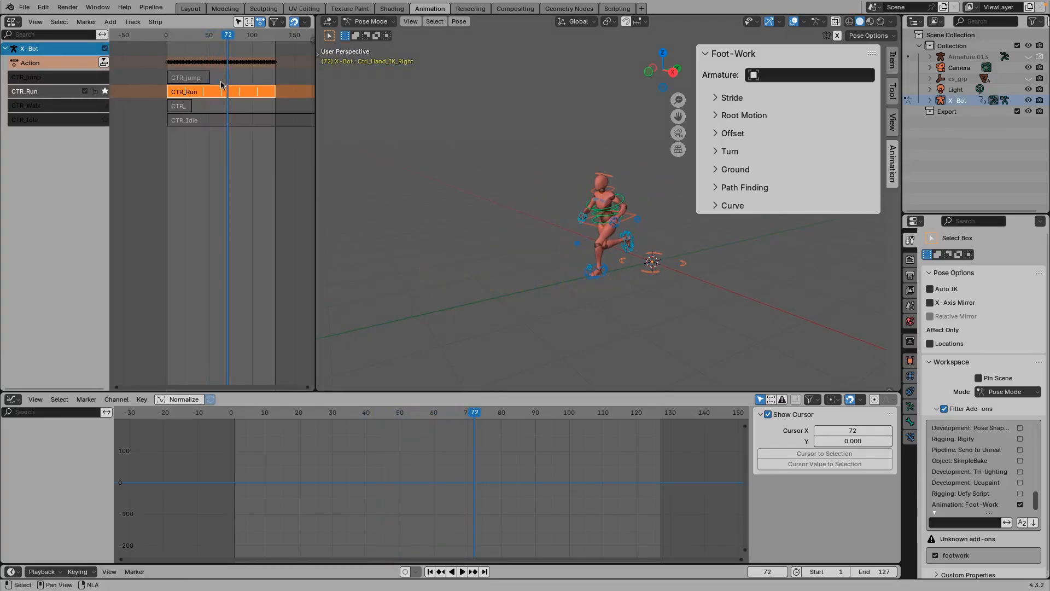
{"action": "scroll", "coordinate": [222, 88], "scroll_direction": "up", "scroll_amount": 2}
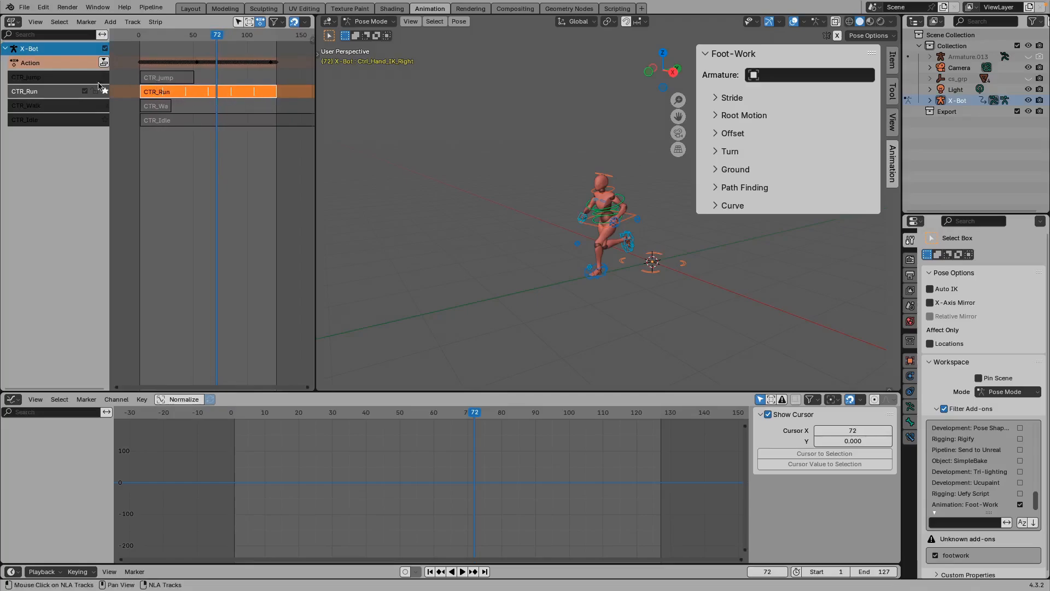
{"action": "left_click", "coordinate": [139, 35]}
{"action": "key", "text": "space"}
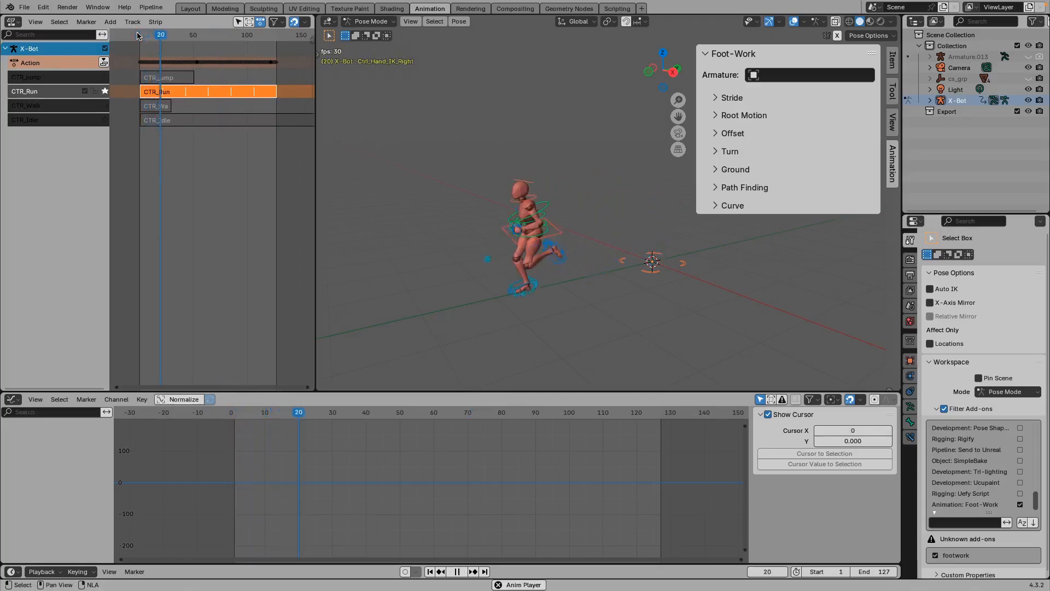
{"action": "key", "text": "Escape"}
{"action": "scroll", "coordinate": [590, 221], "scroll_direction": "up", "scroll_amount": 1}
{"action": "middle_click_drag", "start_coordinate": [593, 222], "coordinate": [557, 214], "text": "shift"}
{"action": "scroll", "coordinate": [559, 218], "scroll_direction": "up", "scroll_amount": 2}
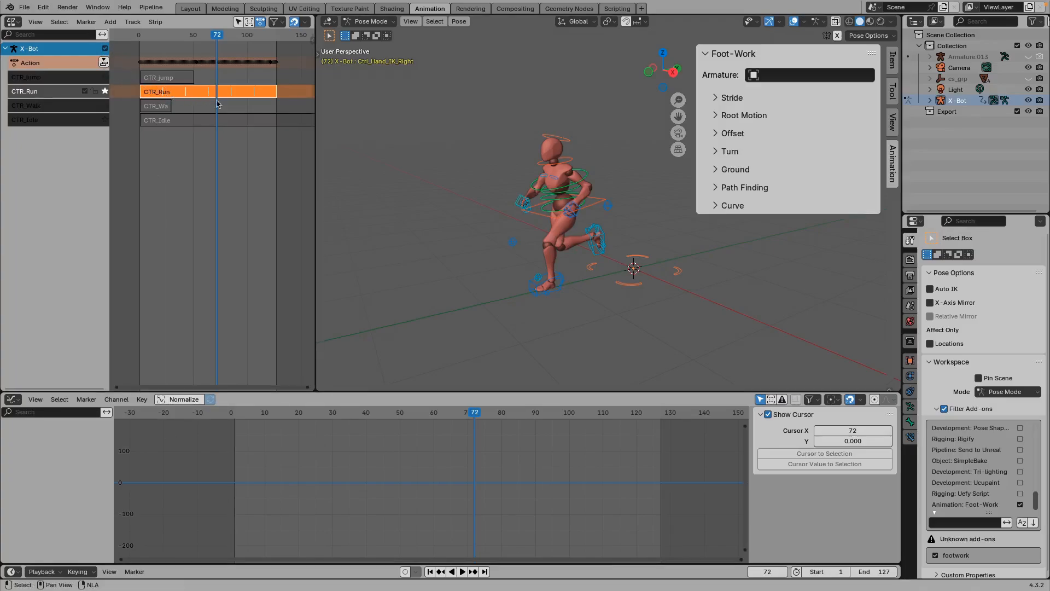
Step: Select all of the character's control bones and disable the X-Bot's NLA tracks, with all its animation curves framed
{"action": "left_click_drag", "start_coordinate": [447, 103], "coordinate": [634, 282]}
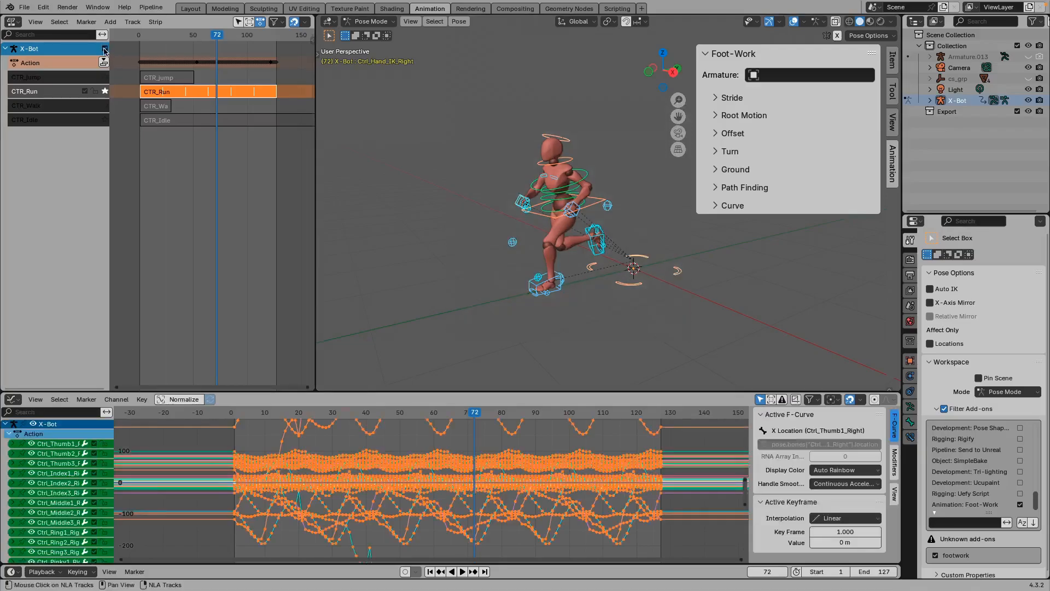
{"action": "left_click", "coordinate": [106, 50]}
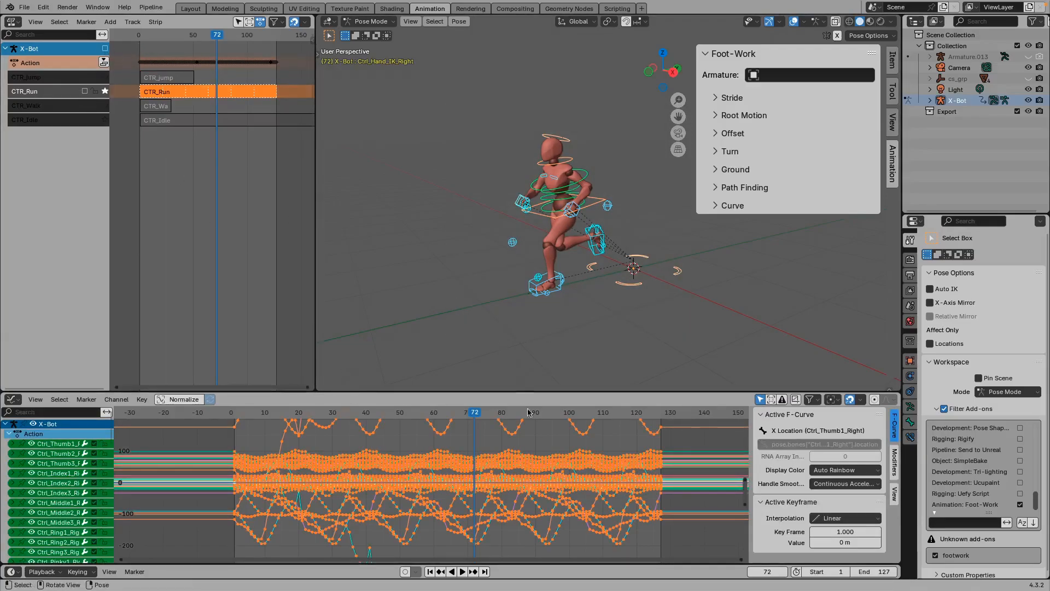
{"action": "key", "text": "Home"}
{"action": "middle_click_drag", "start_coordinate": [522, 497], "coordinate": [533, 532], "text": "ctrl"}
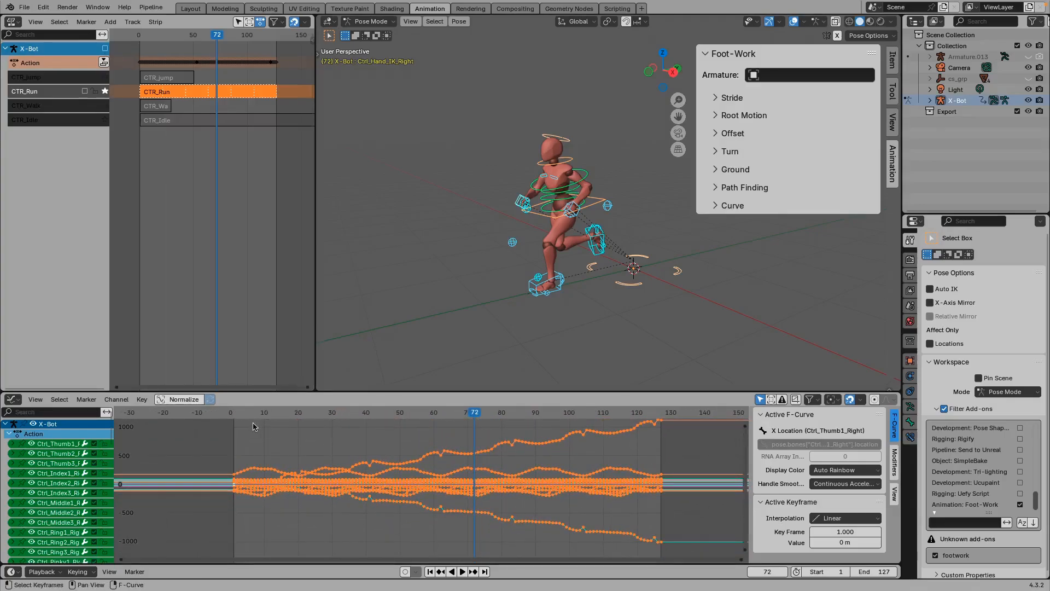
Step: Play the run animation from its first frame with the NLA tracks disabled to check the motion
{"action": "key", "text": "shift+Left"}
{"action": "key", "text": "space"}
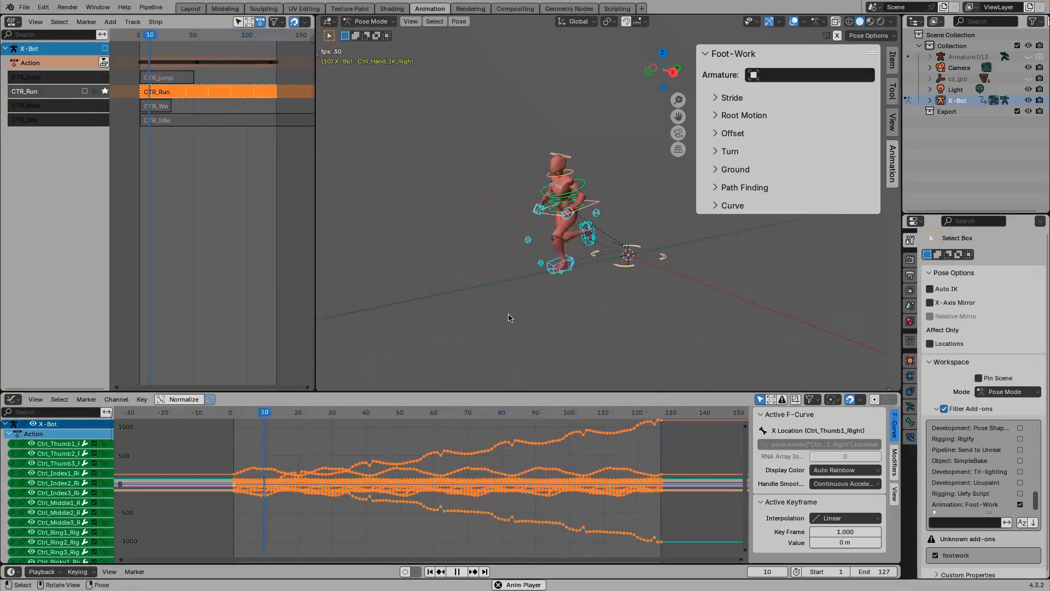
{"action": "key", "text": "space"}
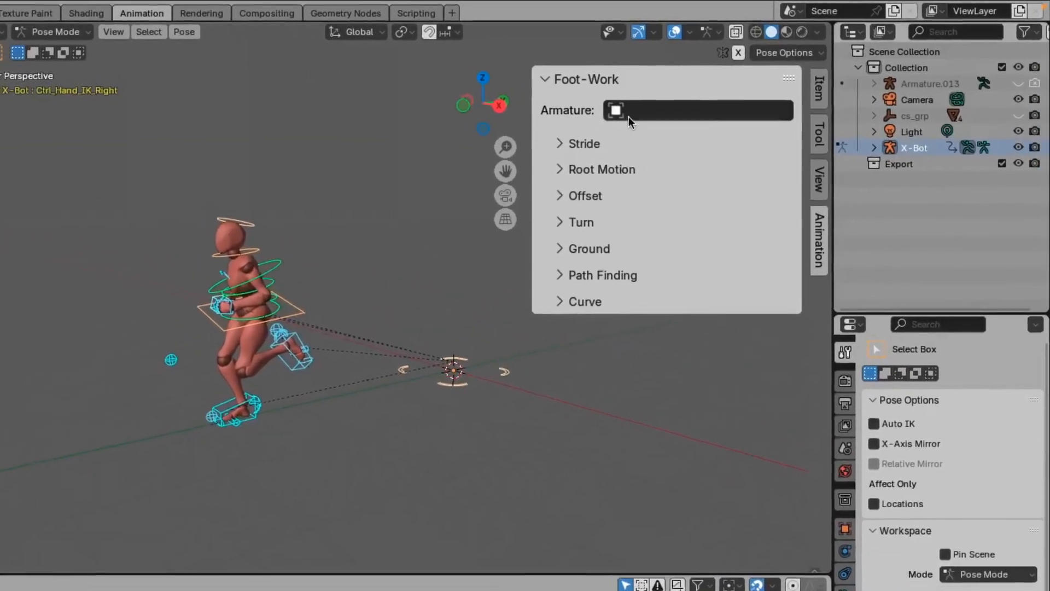
Step: Assign X-Bot as the Foot-Work armature
{"action": "left_click", "coordinate": [612, 117]}
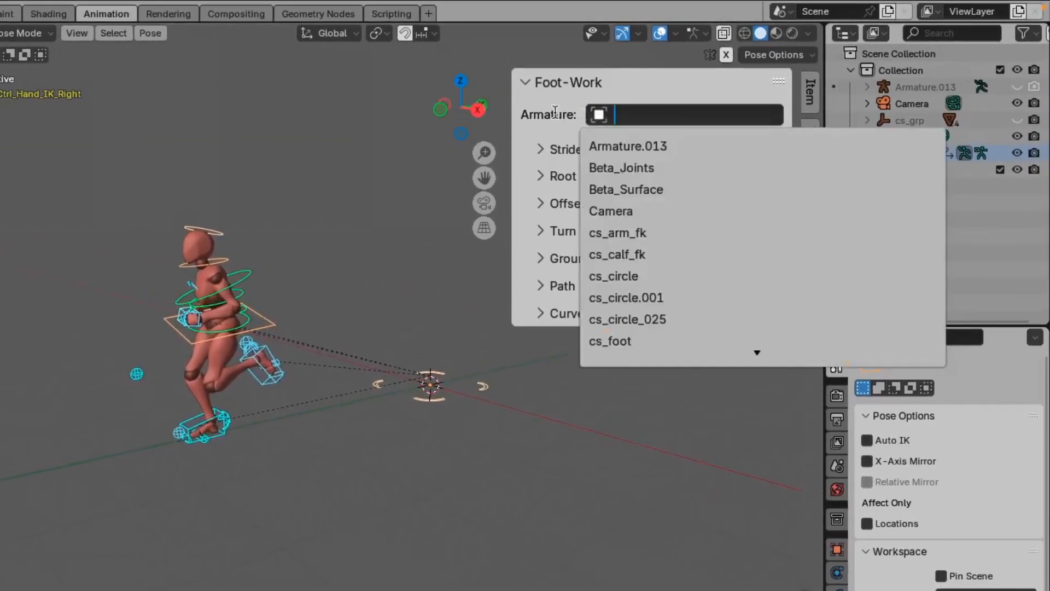
{"action": "left_click", "coordinate": [613, 116]}
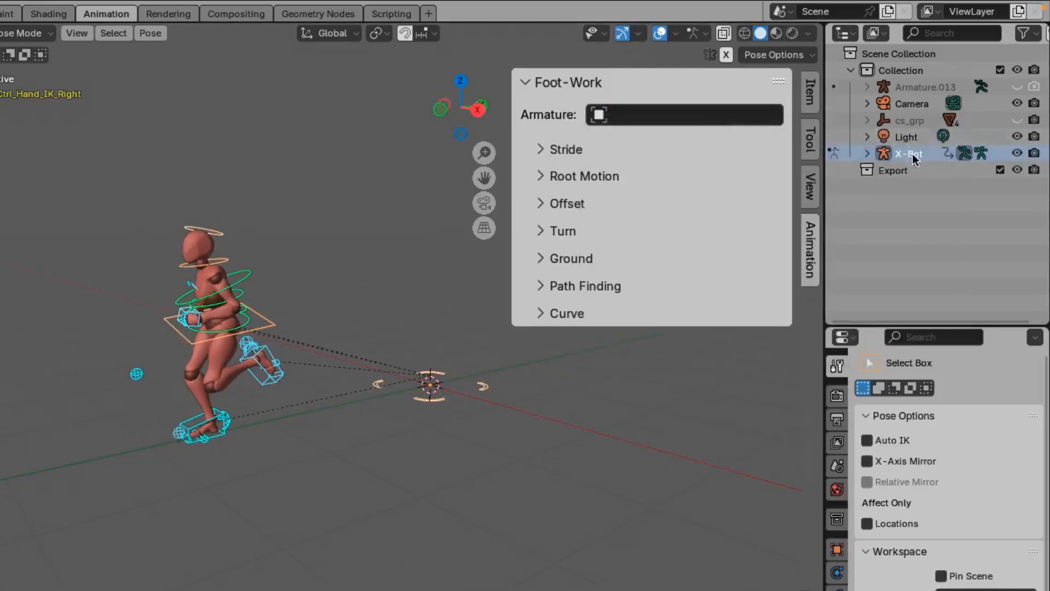
{"action": "left_click", "coordinate": [691, 112]}
{"action": "type", "text": "X"}
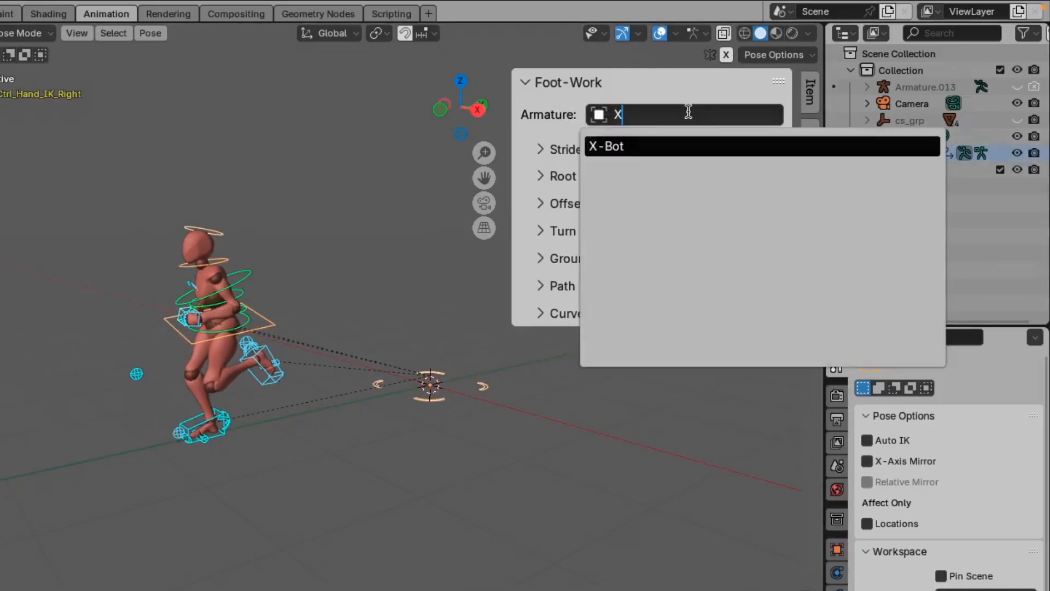
{"action": "left_click", "coordinate": [611, 145]}
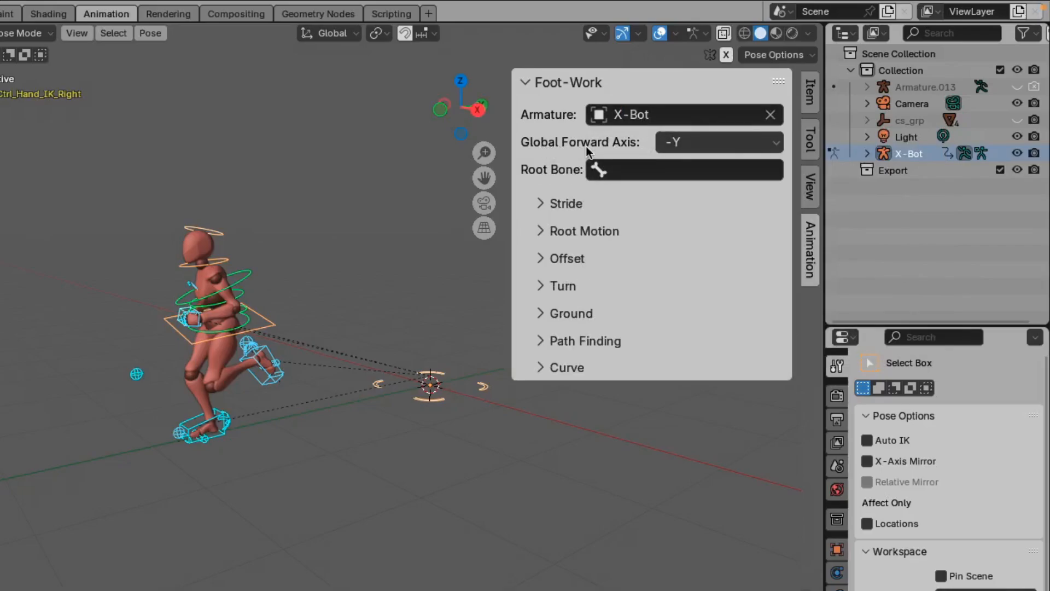
Step: Check the character's facing direction at the start of the run and choose -Y as the Global Forward Axis
{"action": "middle_click_drag", "start_coordinate": [437, 122], "coordinate": [414, 368]}
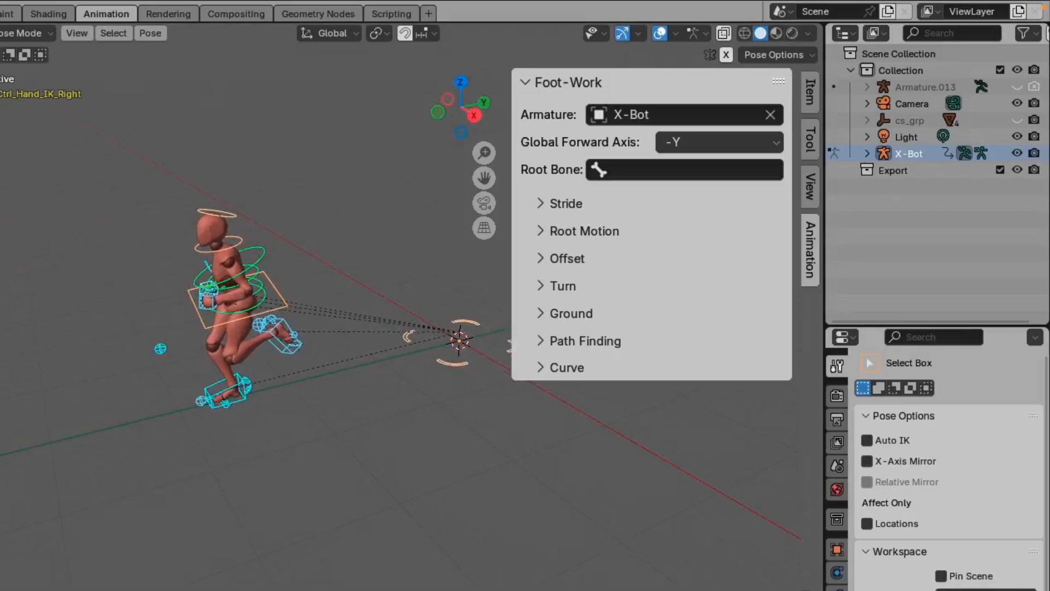
{"action": "key", "text": "Escape"}
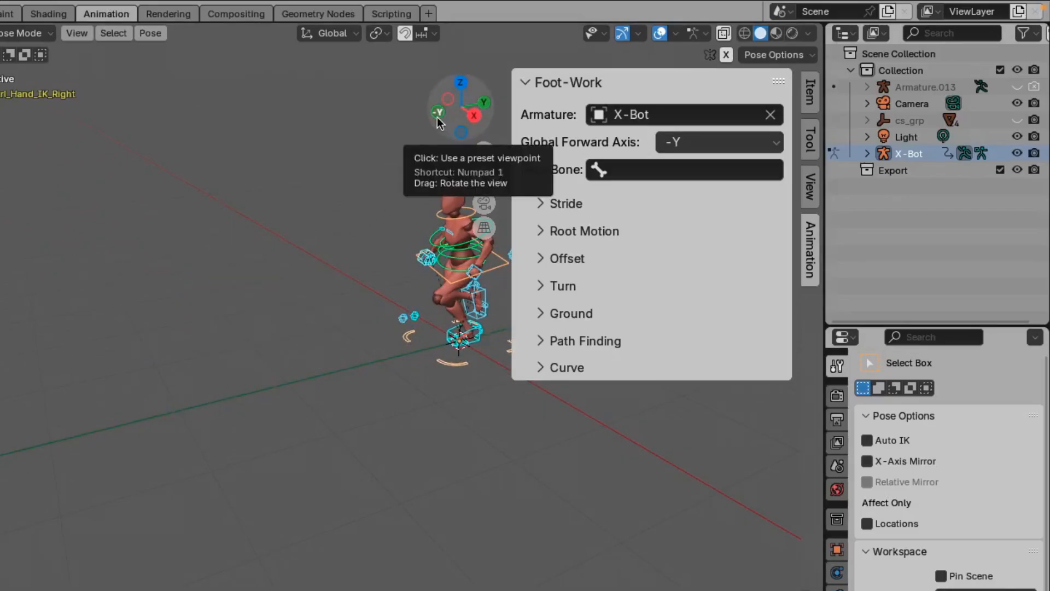
{"action": "left_click", "coordinate": [685, 145]}
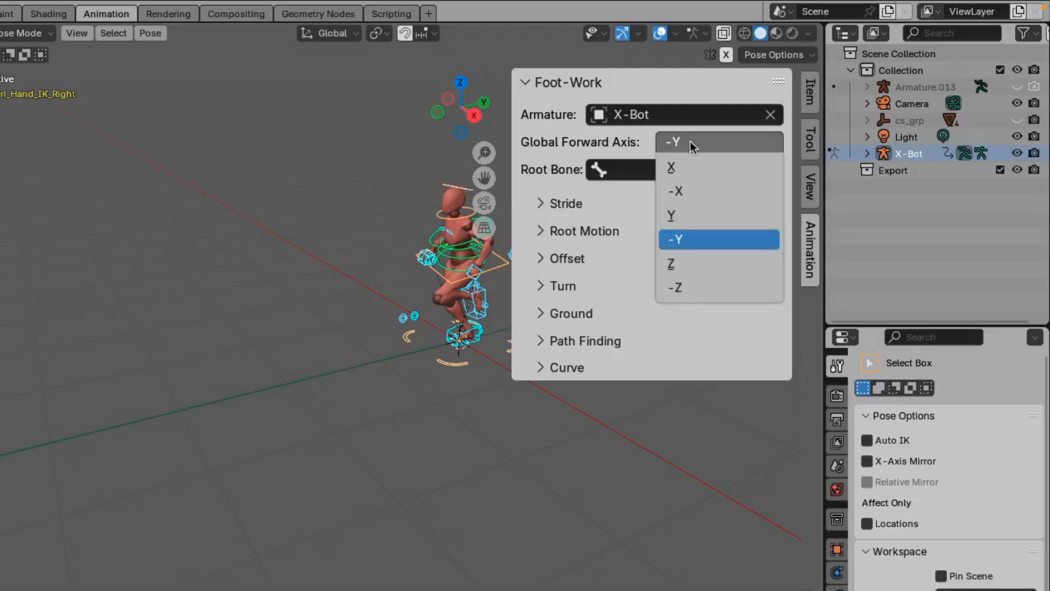
{"action": "left_click", "coordinate": [691, 242]}
{"action": "scroll", "coordinate": [389, 346], "scroll_direction": "right", "scroll_amount": 5, "text": "shift"}
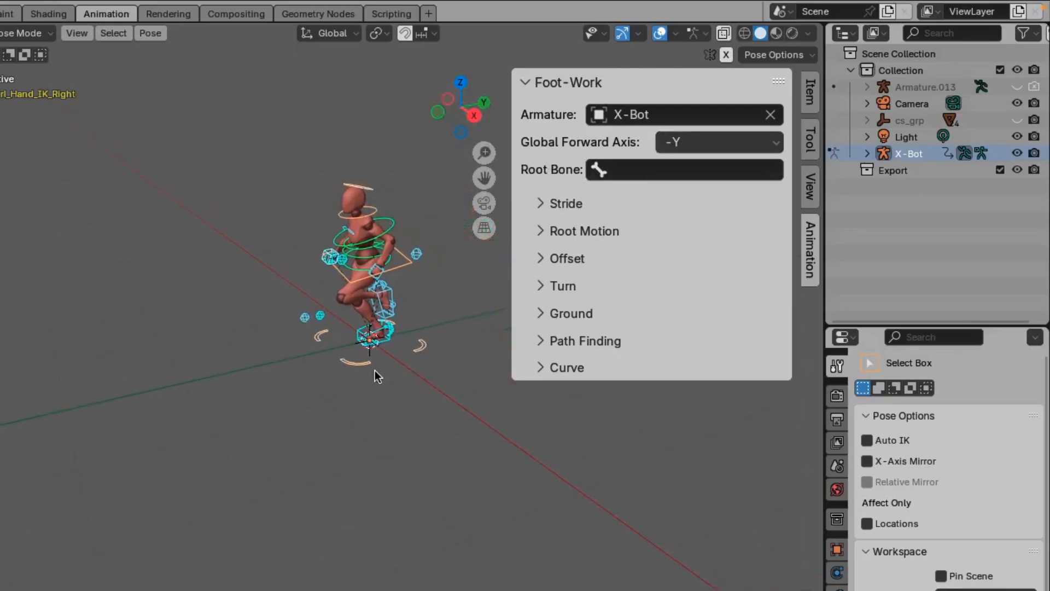
Step: Select the master control at the character's base and assign Ctrl_Master as the Foot-Work root bone
{"action": "left_click", "coordinate": [372, 368]}
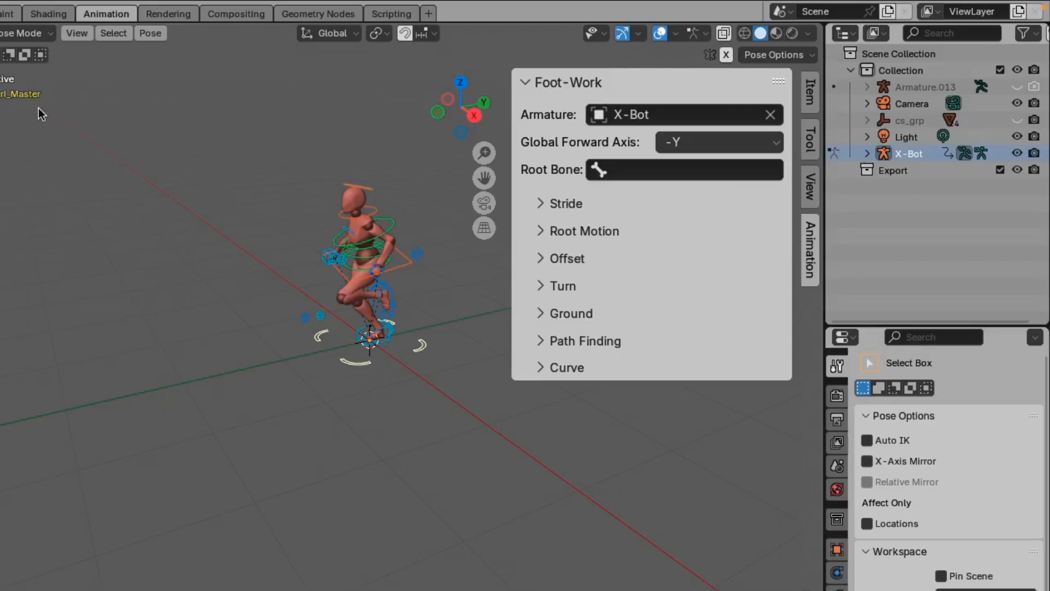
{"action": "left_click", "coordinate": [661, 171]}
{"action": "type", "text": "maste"}
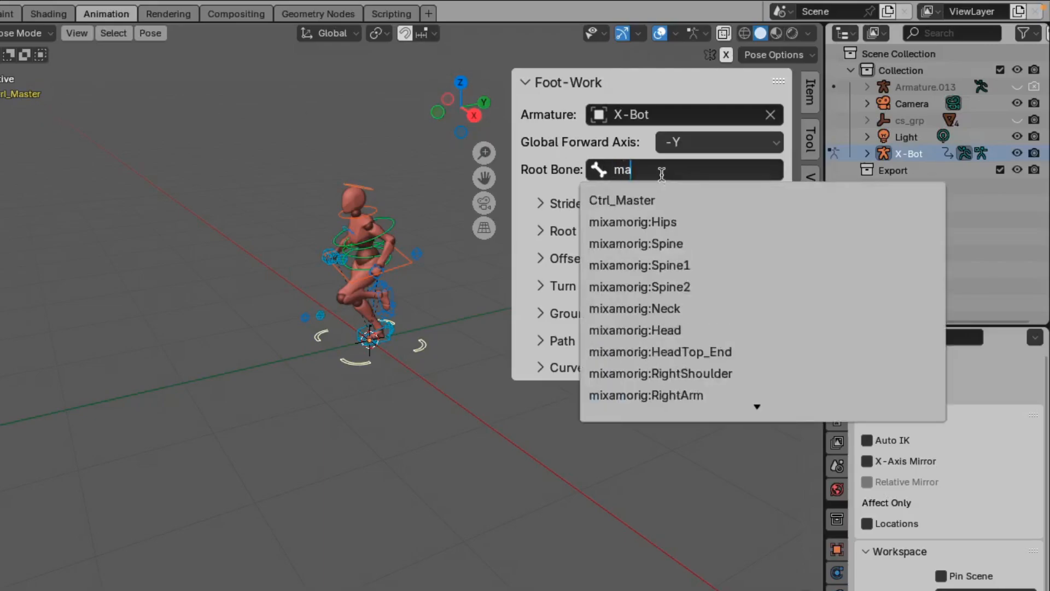
{"action": "type", "text": "r"}
{"action": "left_click", "coordinate": [667, 200]}
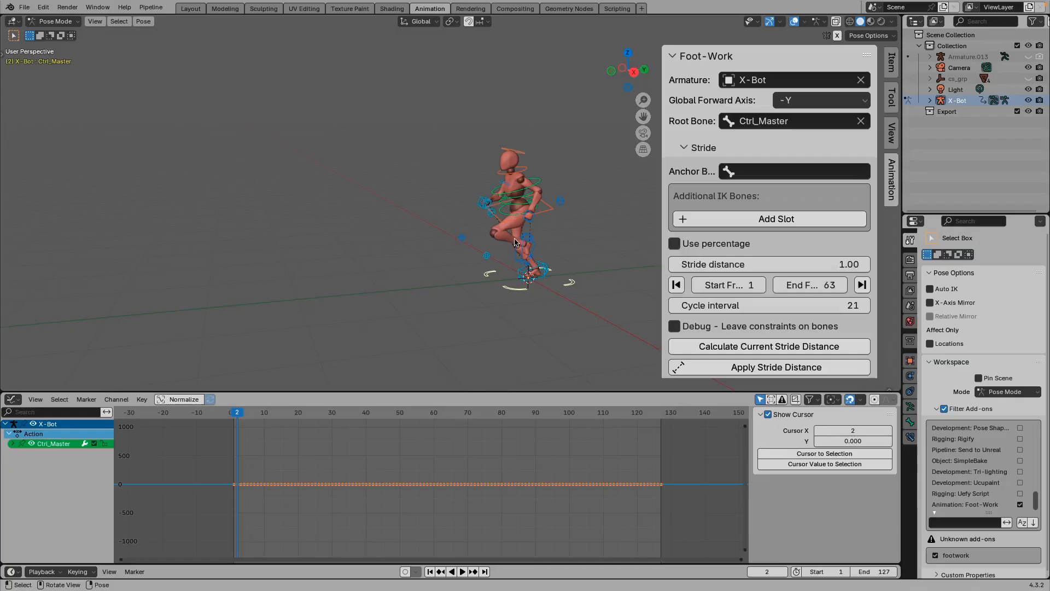
Step: Play the run and scrub through its frames in the right orthographic view to examine the strides
{"action": "key", "text": "space"}
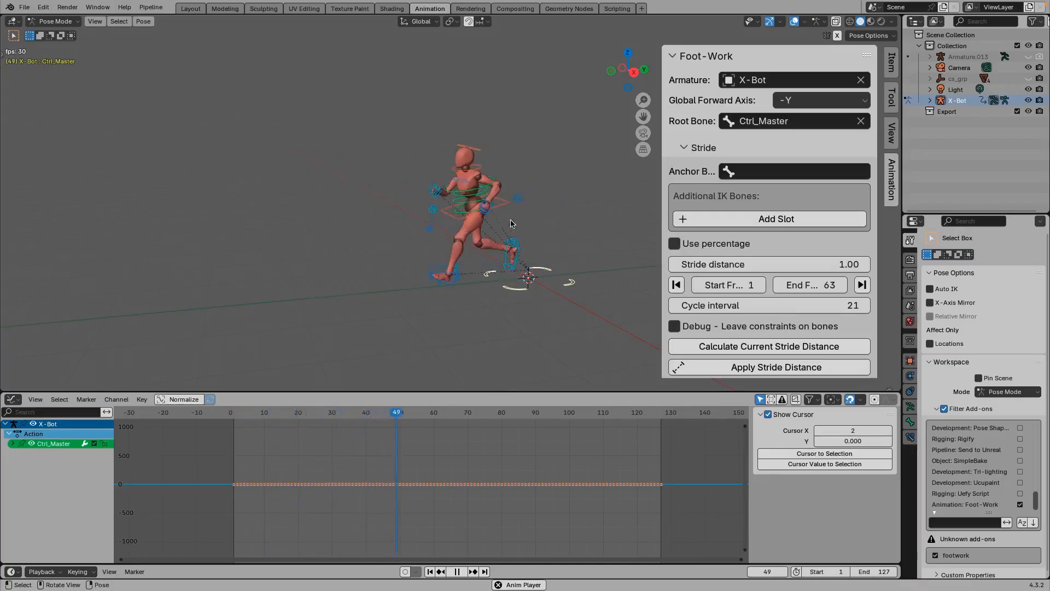
{"action": "key", "text": "space"}
{"action": "key", "text": "KP_3"}
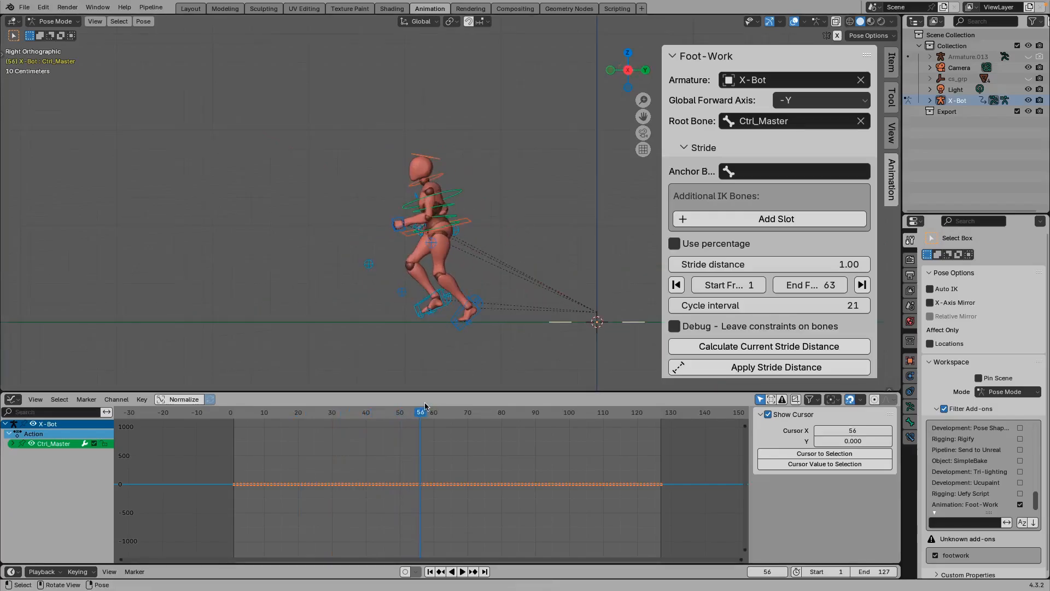
{"action": "left_click_drag", "start_coordinate": [238, 417], "coordinate": [358, 417]}
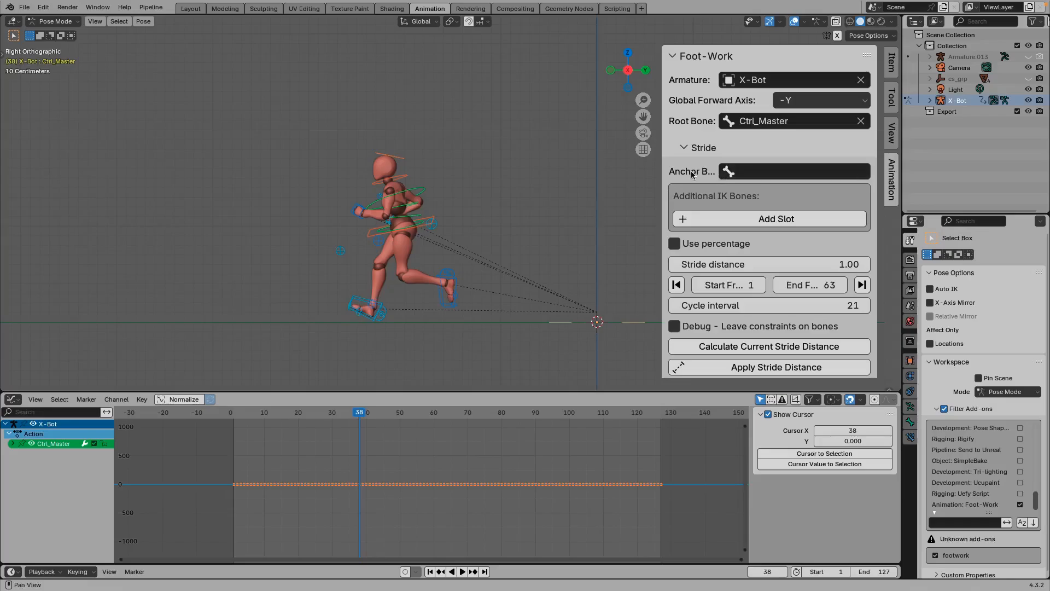
Step: Select the right foot IK control and examine its stride cycle from frame 0 to frame 21
{"action": "left_click", "coordinate": [358, 302]}
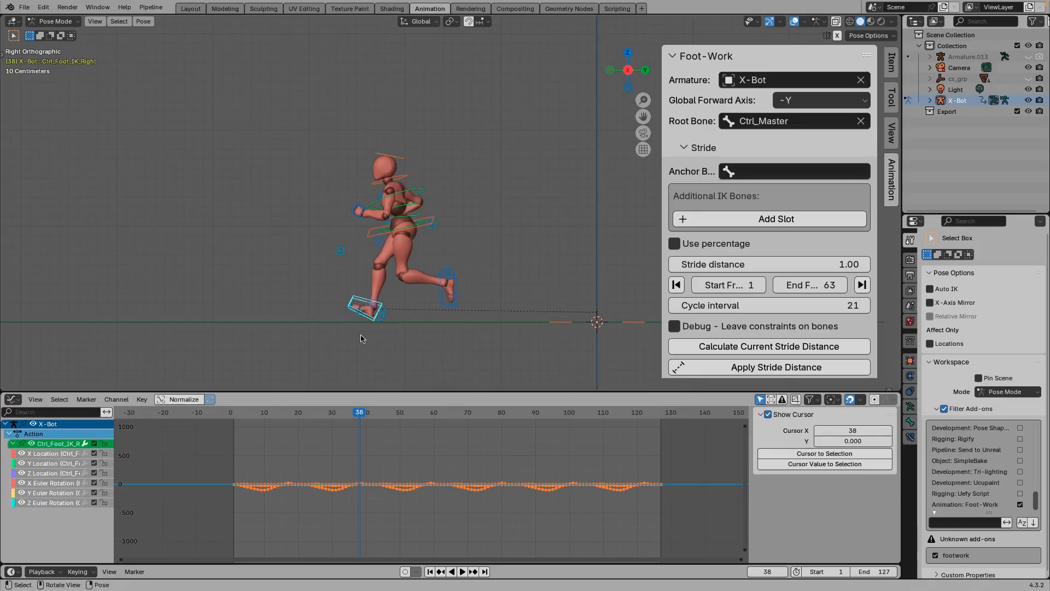
{"action": "left_click", "coordinate": [231, 419]}
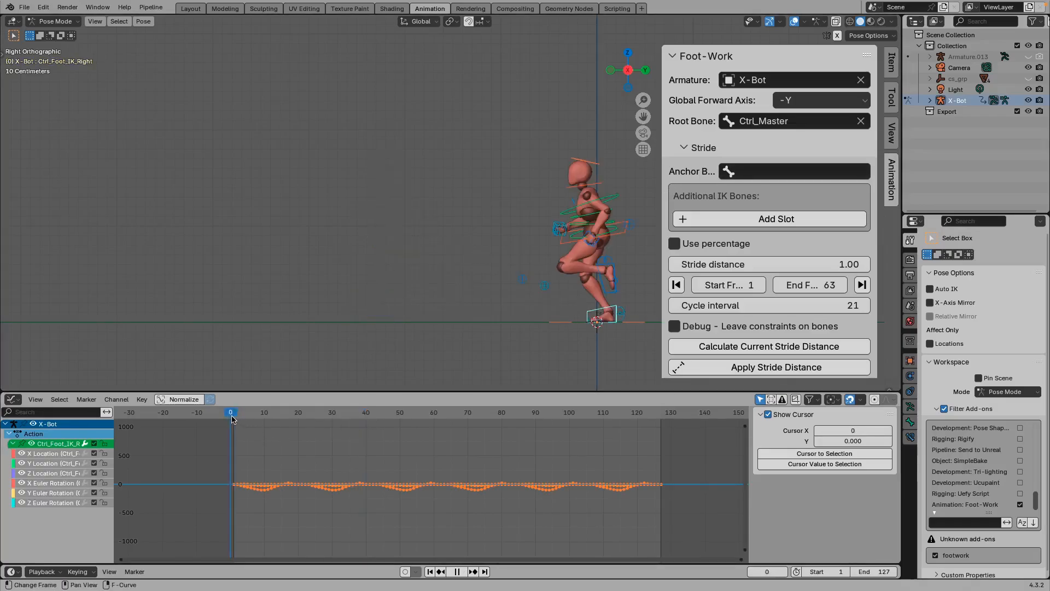
{"action": "key", "text": "space"}
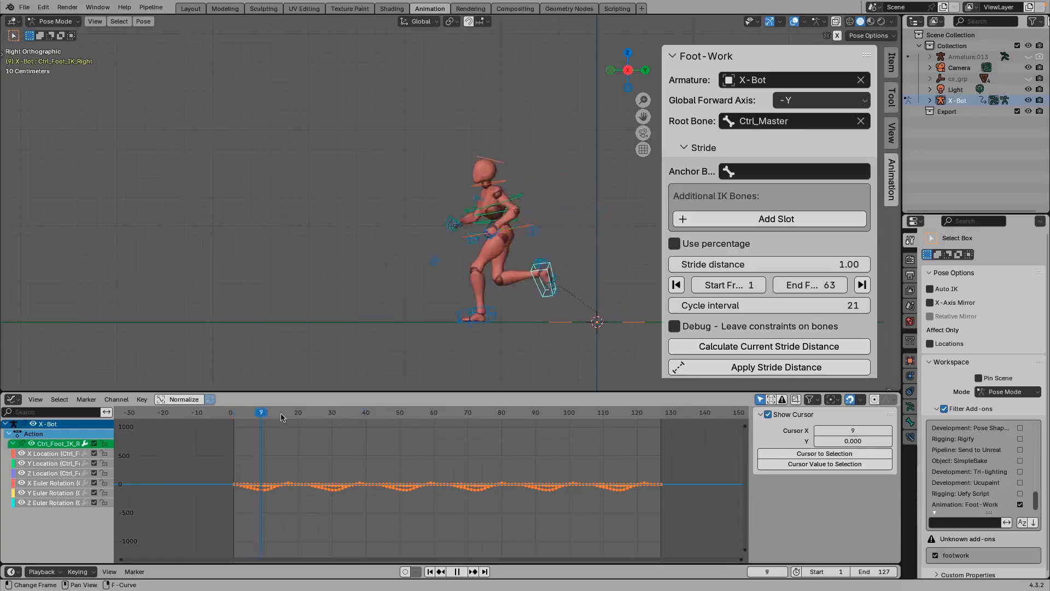
{"action": "left_click_drag", "start_coordinate": [336, 420], "coordinate": [300, 427]}
{"action": "key", "text": "space"}
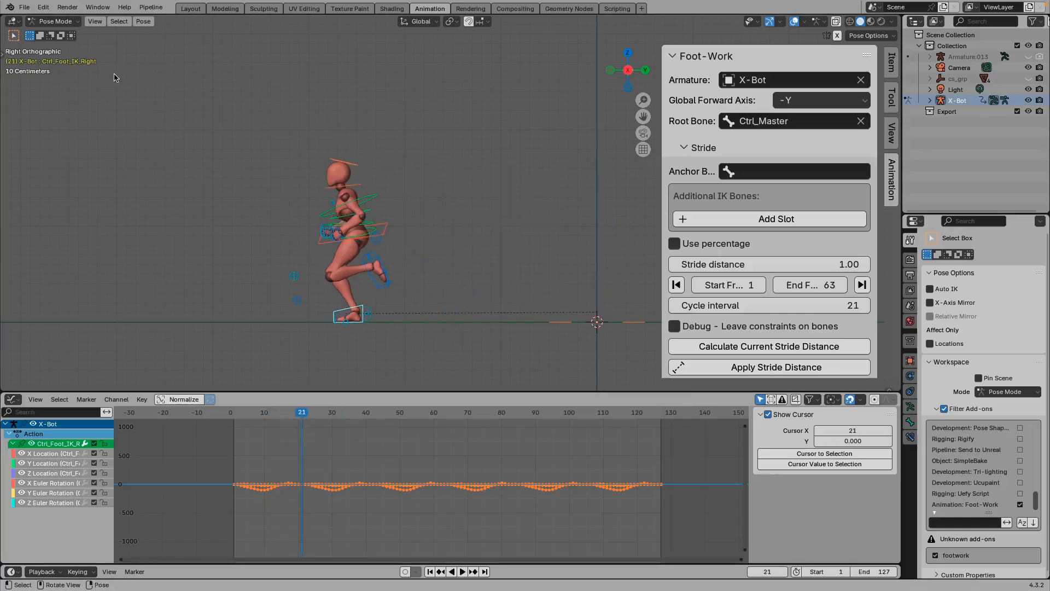
Step: Assign Ctrl_Foot_IK_Right as the anchor bone in the Stride settings
{"action": "left_click", "coordinate": [771, 174]}
{"action": "type", "text": "foo"}
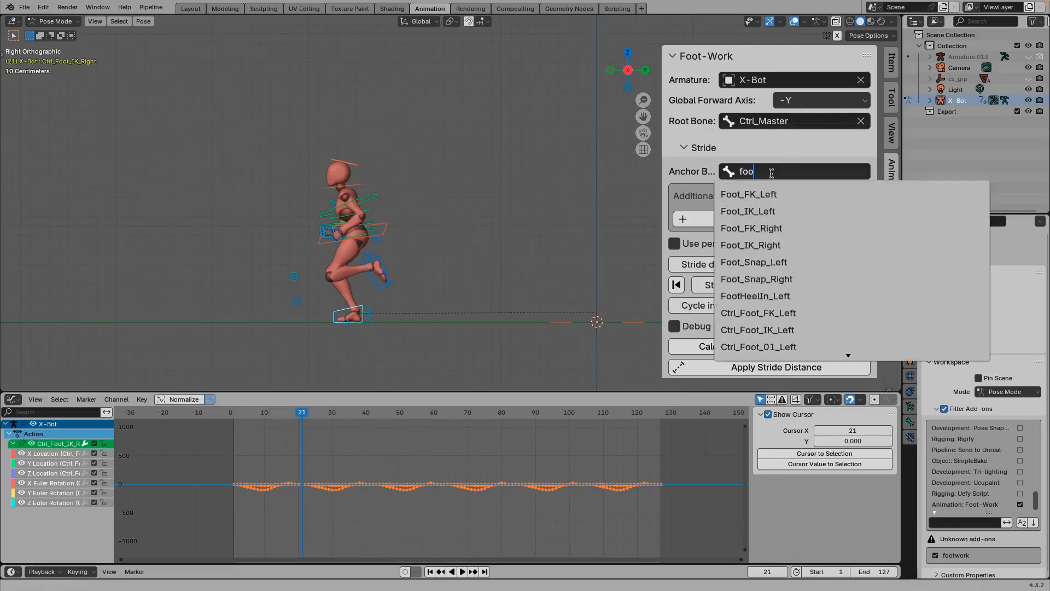
{"action": "type", "text": "tik"}
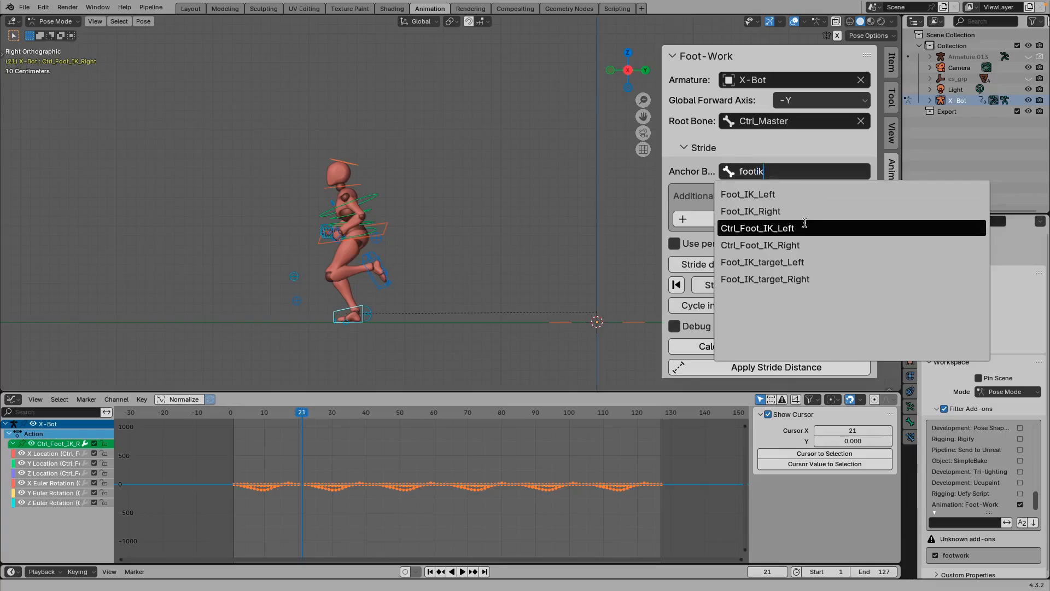
{"action": "left_click", "coordinate": [792, 245]}
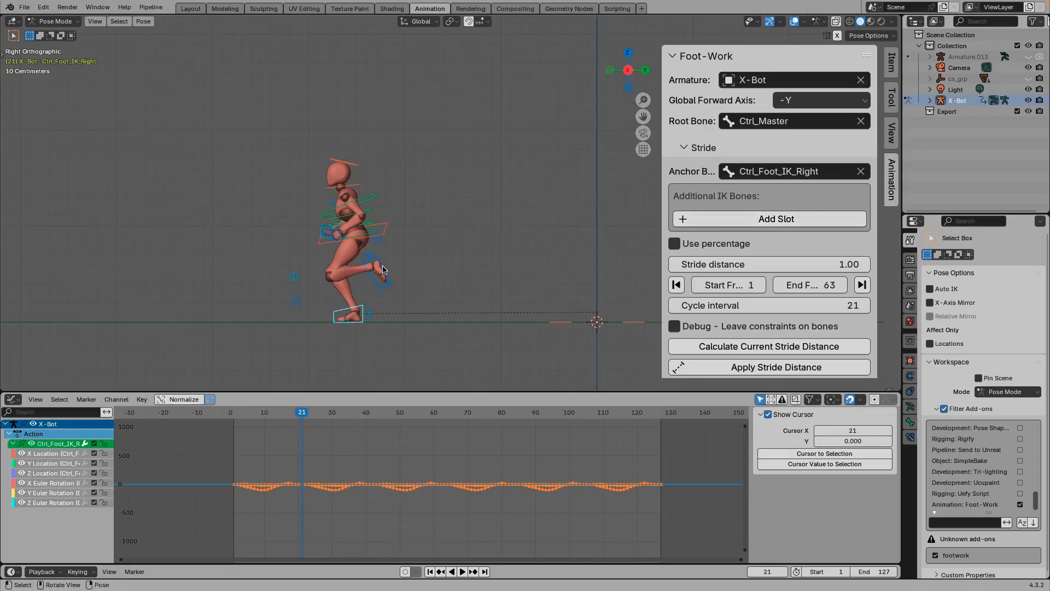
Step: Select the left foot IK control together with the hips control and try moving them, cancelling the move
{"action": "left_click", "coordinate": [373, 280]}
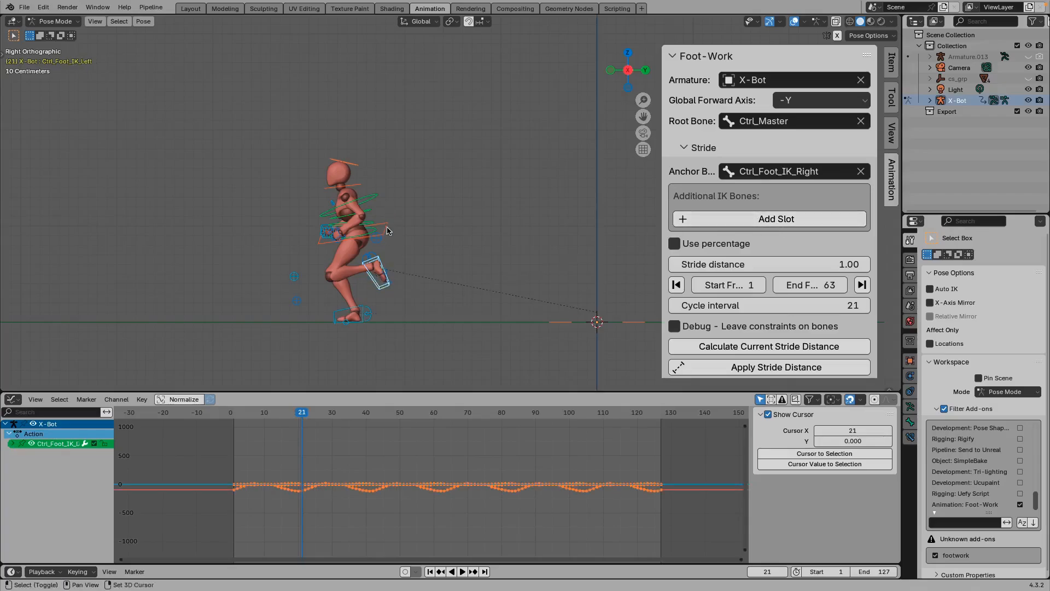
{"action": "scroll", "coordinate": [398, 246], "scroll_direction": "up", "scroll_amount": 3}
{"action": "middle_click_drag", "start_coordinate": [382, 227], "coordinate": [410, 183], "text": "shift"}
{"action": "left_click", "coordinate": [399, 185]}
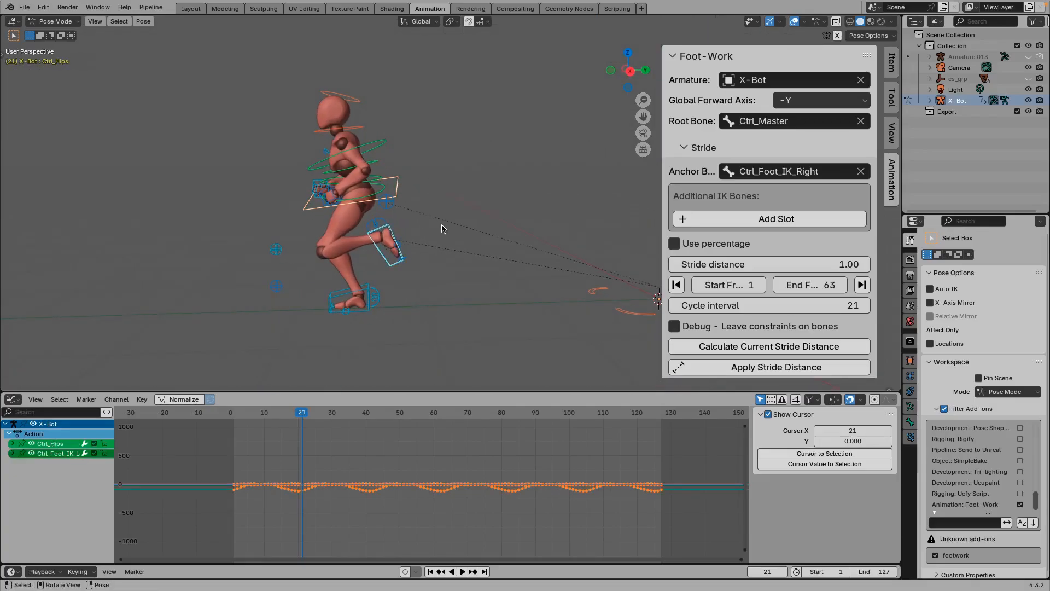
{"action": "key", "text": "g"}
{"action": "right_click", "coordinate": [501, 194]}
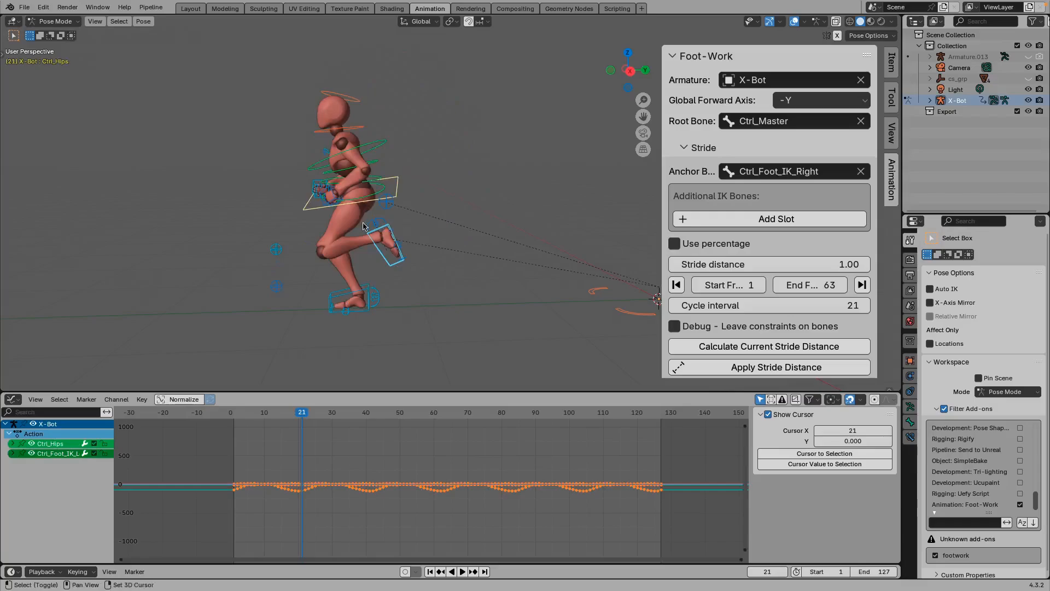
Step: Select the hips control, the left foot IK control and both hand IK controls on the rig
{"action": "left_click", "coordinate": [321, 189], "text": "shift"}
{"action": "left_click", "coordinate": [333, 196], "text": "shift"}
{"action": "middle_click_drag", "start_coordinate": [350, 206], "coordinate": [393, 215]}
{"action": "left_click", "coordinate": [334, 193]}
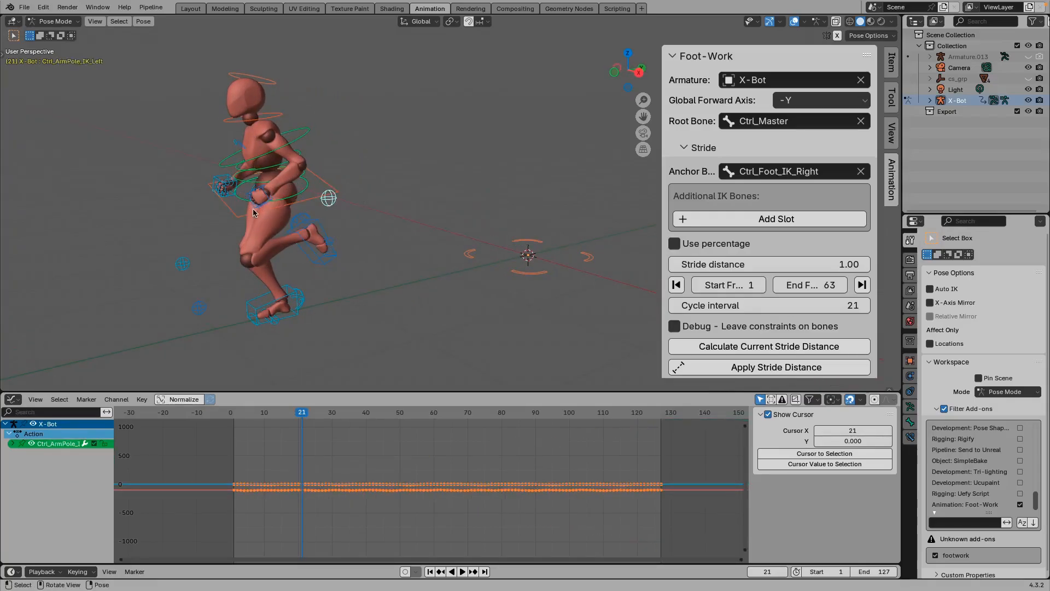
{"action": "left_click", "coordinate": [315, 173]}
{"action": "left_click", "coordinate": [316, 241], "text": "shift"}
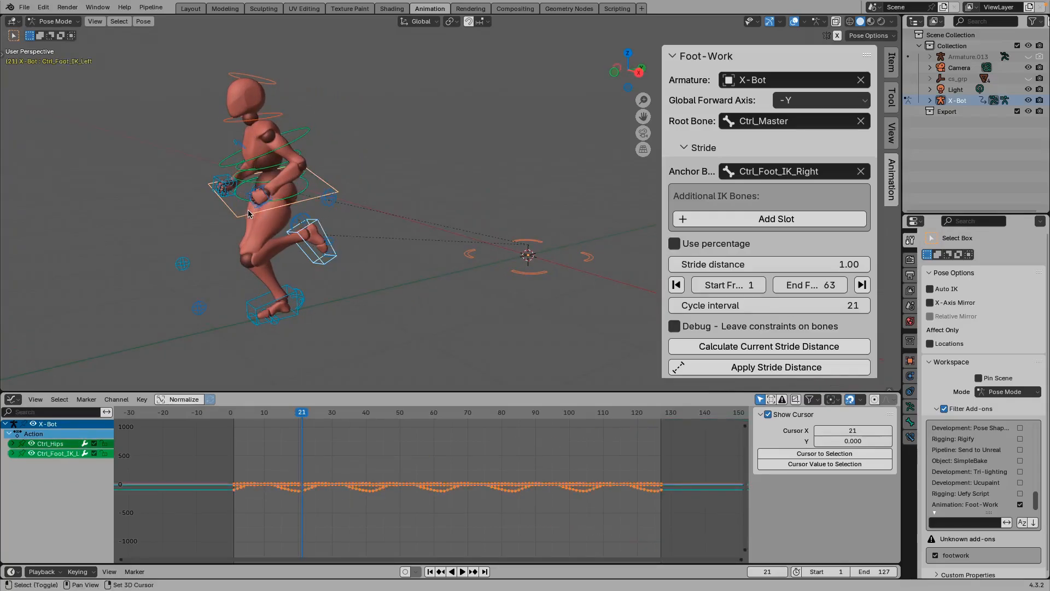
{"action": "left_click", "coordinate": [250, 210], "text": "shift"}
{"action": "left_click", "coordinate": [219, 185], "text": "shift"}
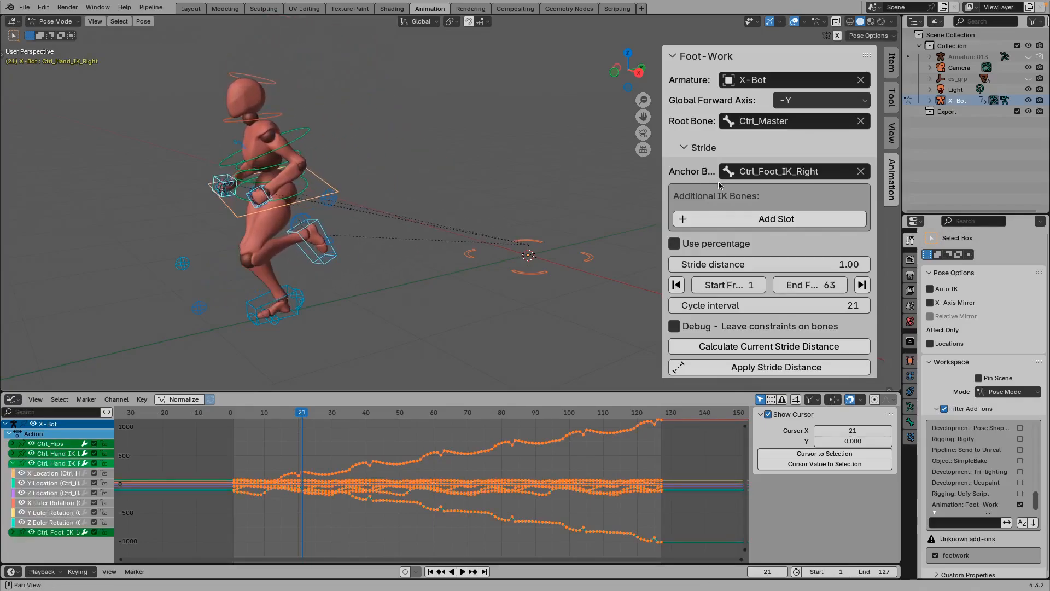
Step: Add four additional IK bone slots to the Stride settings and assign Ctrl_Foot_IK_Left to the first one
{"action": "left_click", "coordinate": [791, 219]}
{"action": "left_click", "coordinate": [775, 239]}
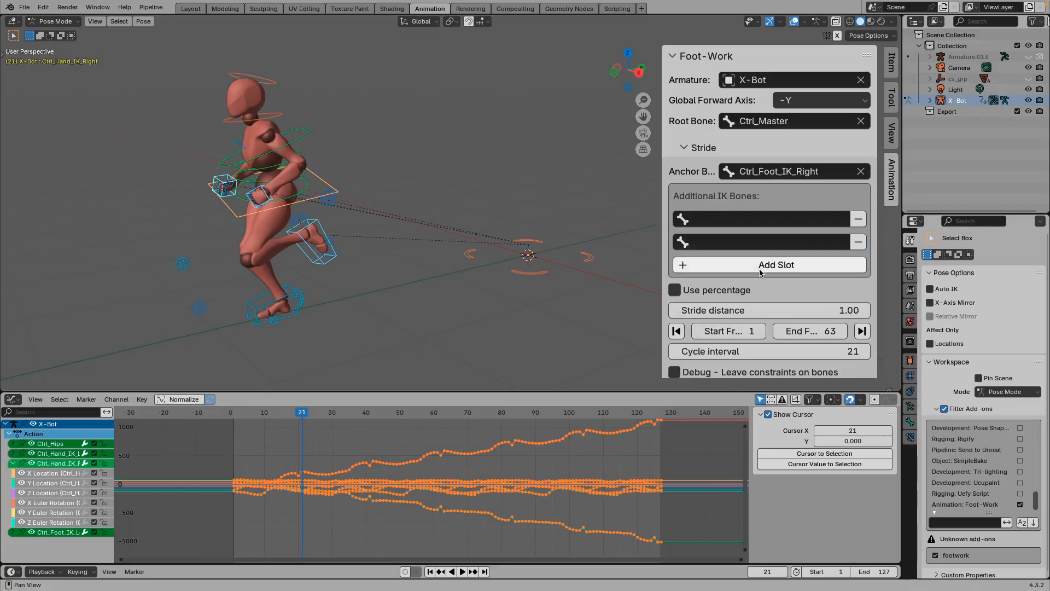
{"action": "left_click", "coordinate": [775, 265]}
{"action": "left_click", "coordinate": [774, 287]}
{"action": "left_click", "coordinate": [730, 220]}
{"action": "type", "text": "footik"}
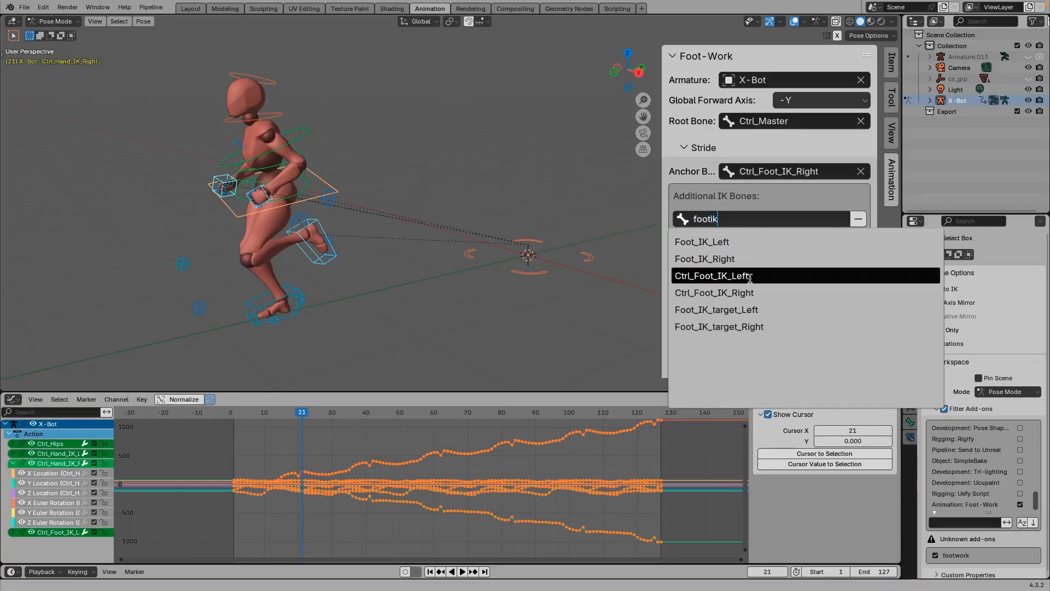
{"action": "left_click", "coordinate": [746, 276]}
Step: Assign Ctrl_Hips, Ctrl_Hand_IK_Left and Ctrl_Hand_IK_Right to the three remaining additional IK bone slots
{"action": "left_click", "coordinate": [732, 243]}
{"action": "type", "text": "h"}
{"action": "left_click", "coordinate": [732, 261]}
{"action": "left_click", "coordinate": [732, 259]}
{"action": "type", "text": "hand"}
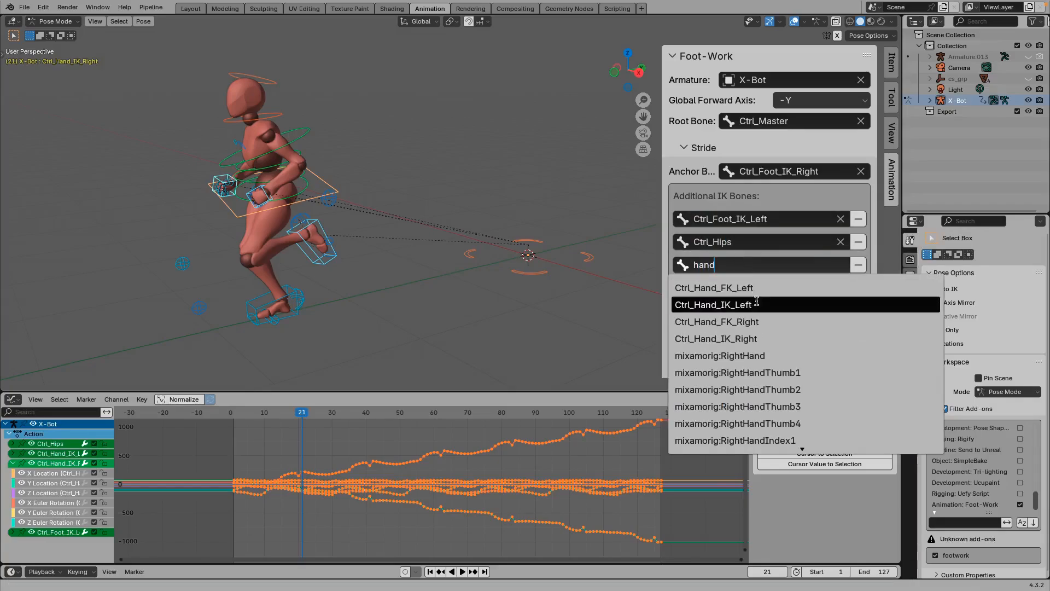
{"action": "left_click", "coordinate": [733, 305]}
{"action": "left_click", "coordinate": [732, 288]}
{"action": "type", "text": "hand"}
{"action": "left_click", "coordinate": [733, 363]}
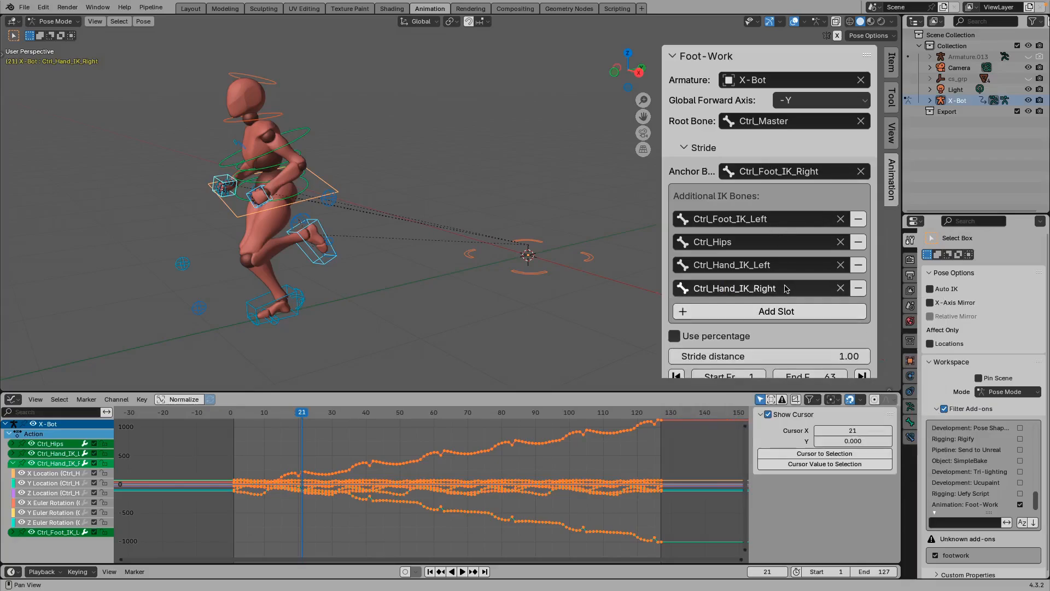
Step: Set the end frame of the stride range to the scene's last frame, 127
{"action": "scroll", "coordinate": [777, 254], "scroll_direction": "down", "scroll_amount": 2}
{"action": "scroll", "coordinate": [777, 256], "scroll_direction": "down", "scroll_amount": 2}
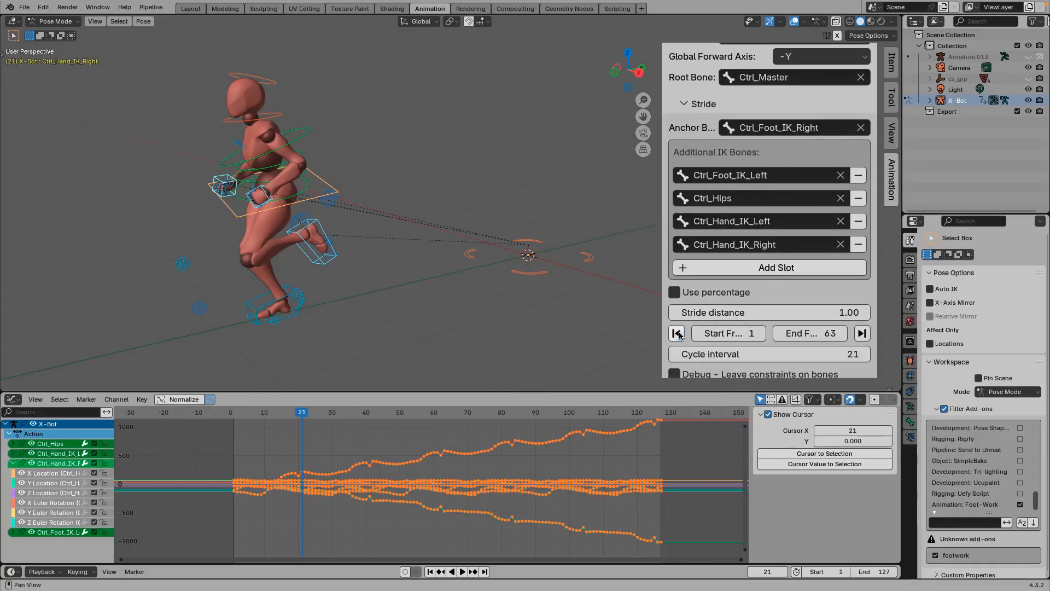
{"action": "left_click", "coordinate": [862, 334]}
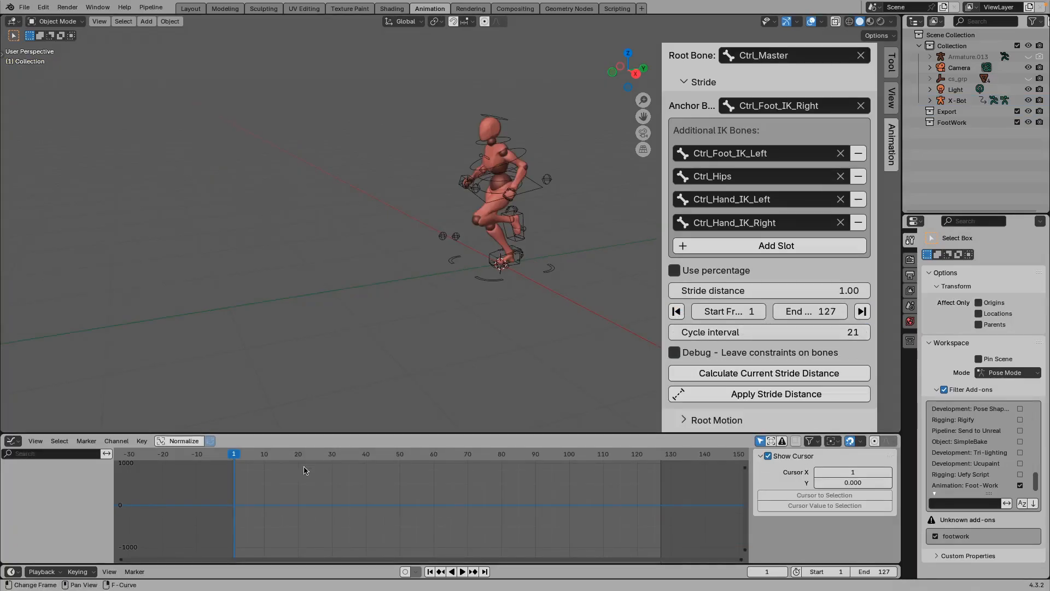
Step: Play the run and scrub from frame 1 to frame 22 to examine one full stride cycle
{"action": "key", "text": "space"}
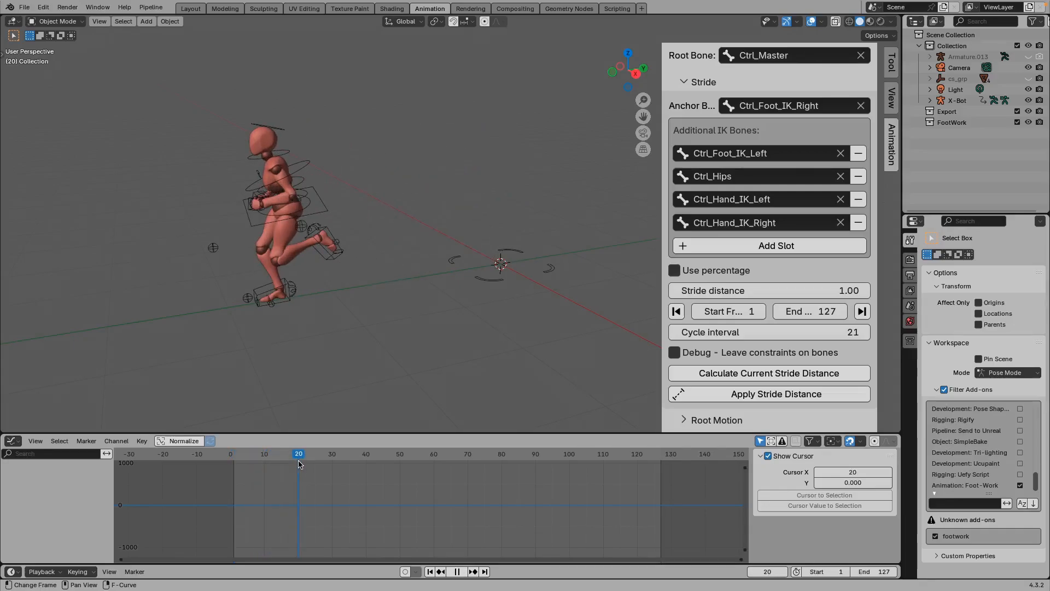
{"action": "key", "text": "space"}
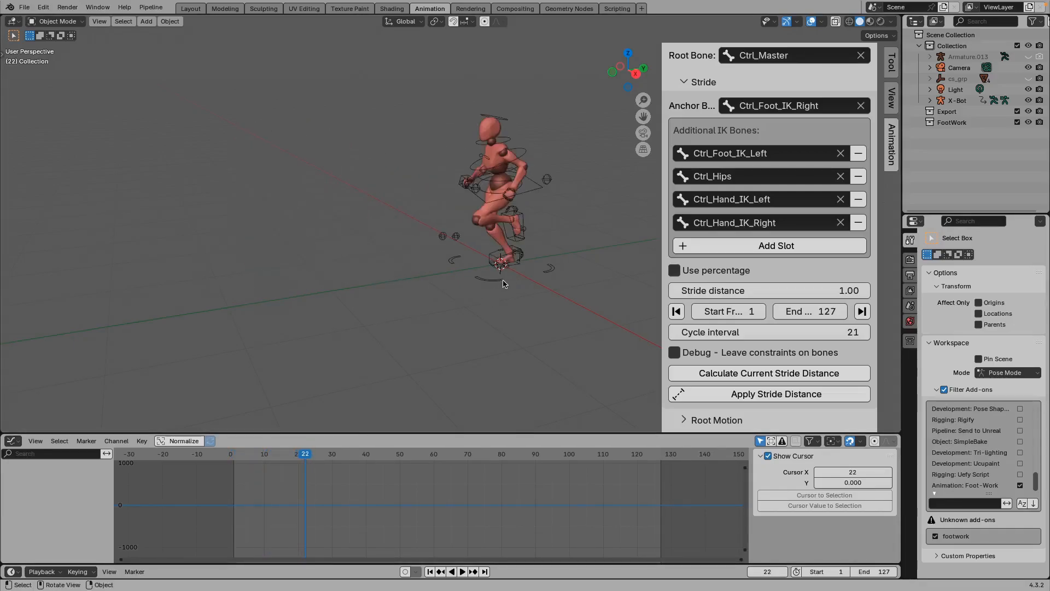
{"action": "key", "text": "Left"}
{"action": "key", "text": "Right"}
{"action": "left_click", "coordinate": [234, 458]}
{"action": "left_click_drag", "start_coordinate": [294, 459], "coordinate": [304, 459]}
Step: Set the cycle interval to 22-1 frames and calculate the current stride distance
{"action": "left_click", "coordinate": [773, 333]}
{"action": "type", "text": "22-"}
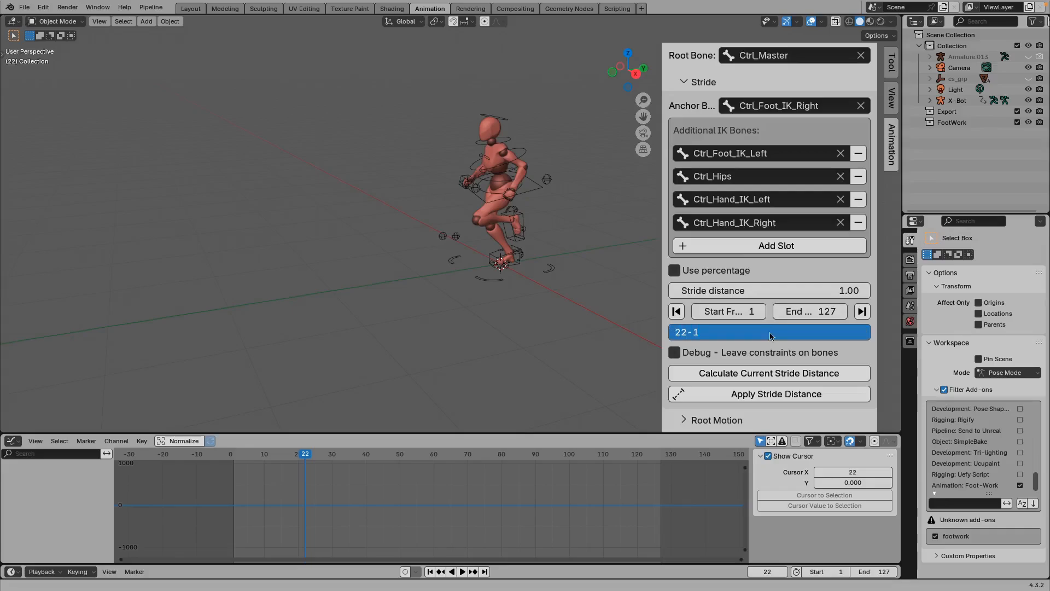
{"action": "key", "text": "Return"}
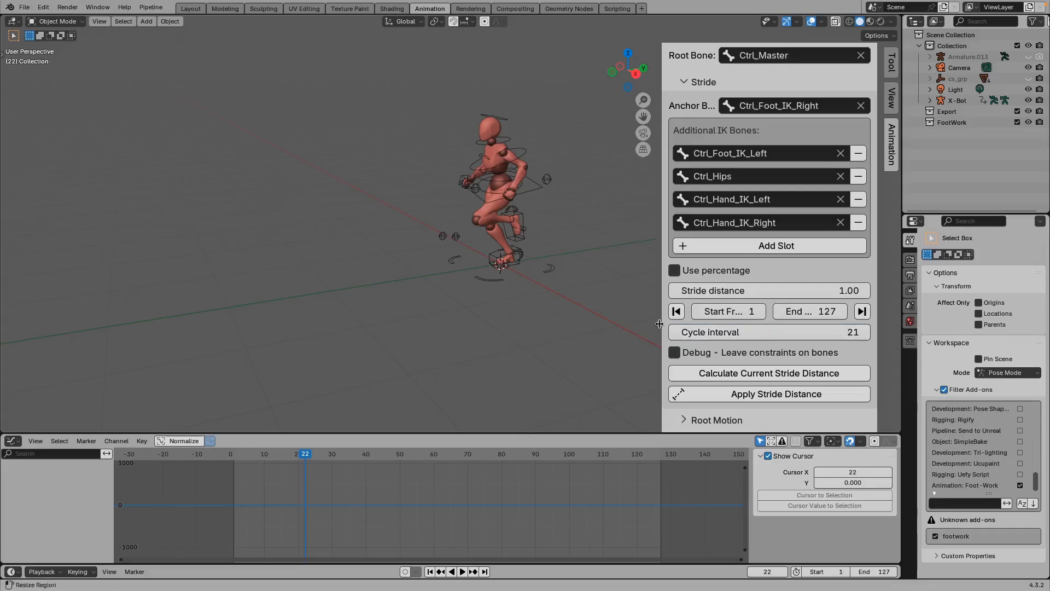
{"action": "left_click", "coordinate": [785, 376]}
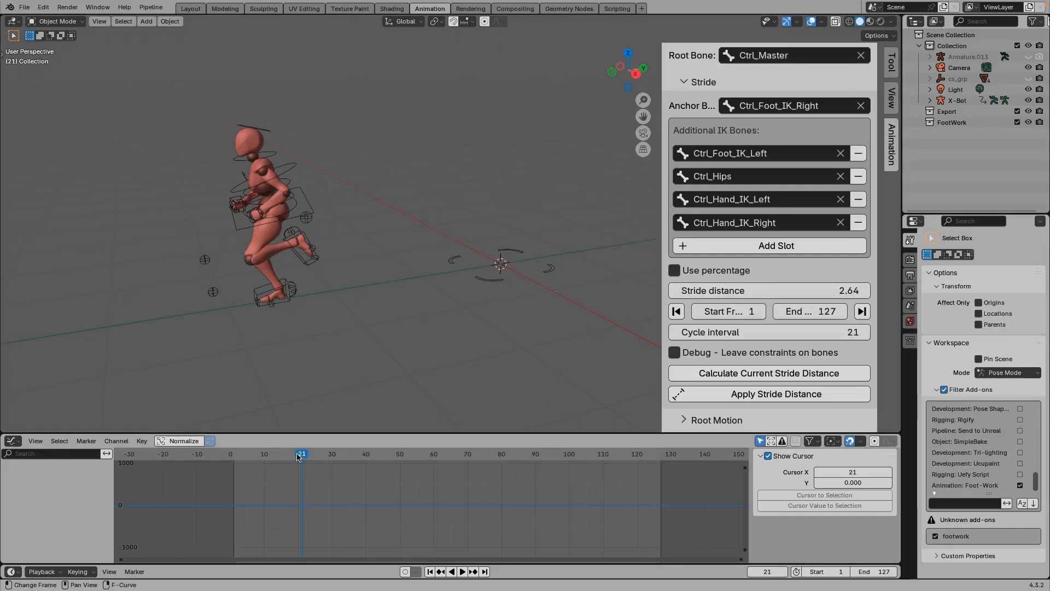
Step: Apply a stride distance of 3 and play the run from frame 1 in the right orthographic view
{"action": "key", "text": "KP_3"}
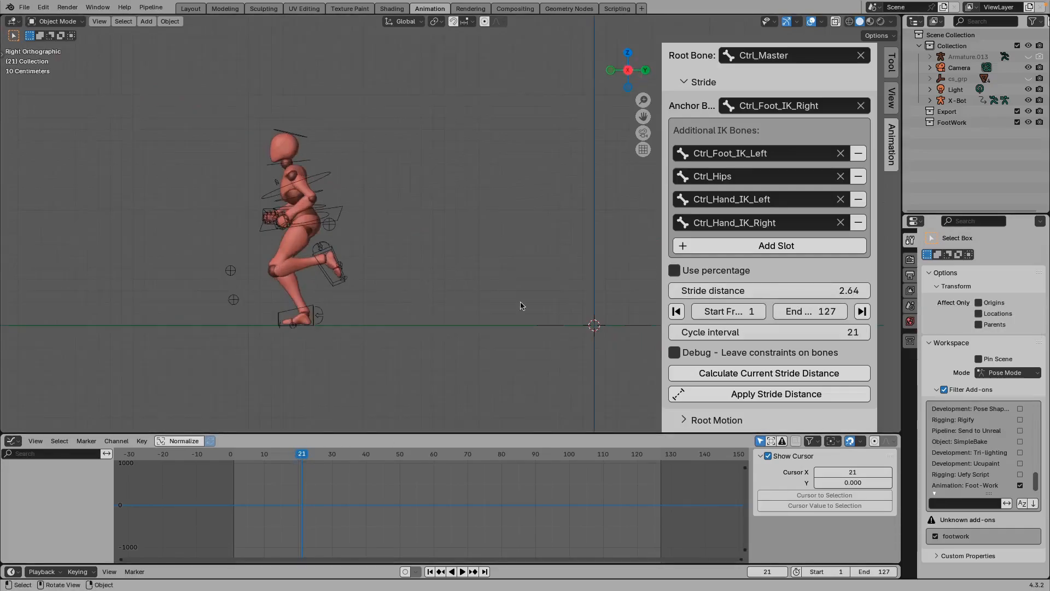
{"action": "left_click", "coordinate": [803, 289]}
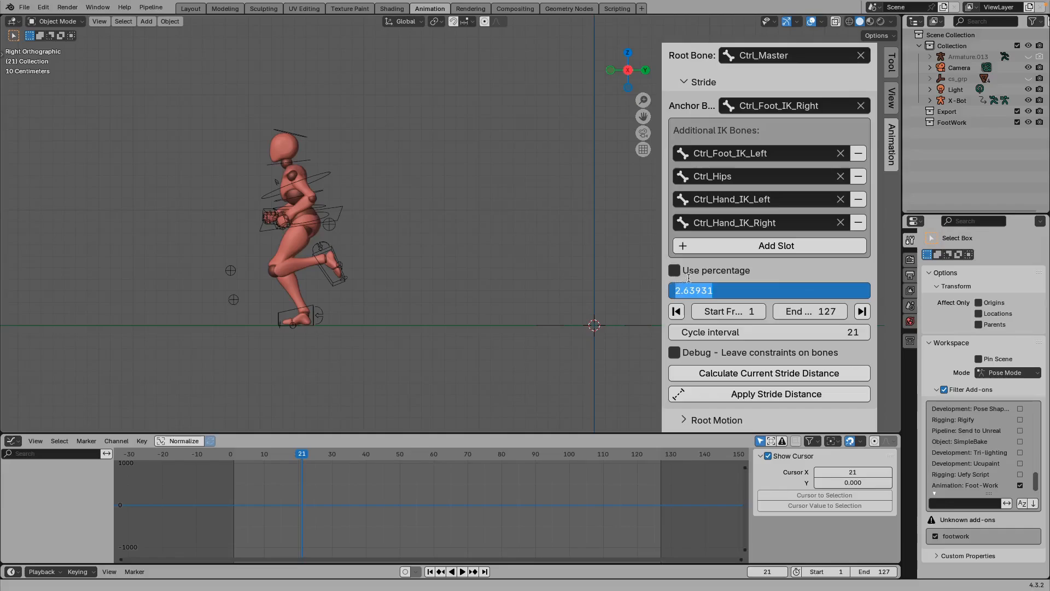
{"action": "type", "text": "3"}
{"action": "key", "text": "Return"}
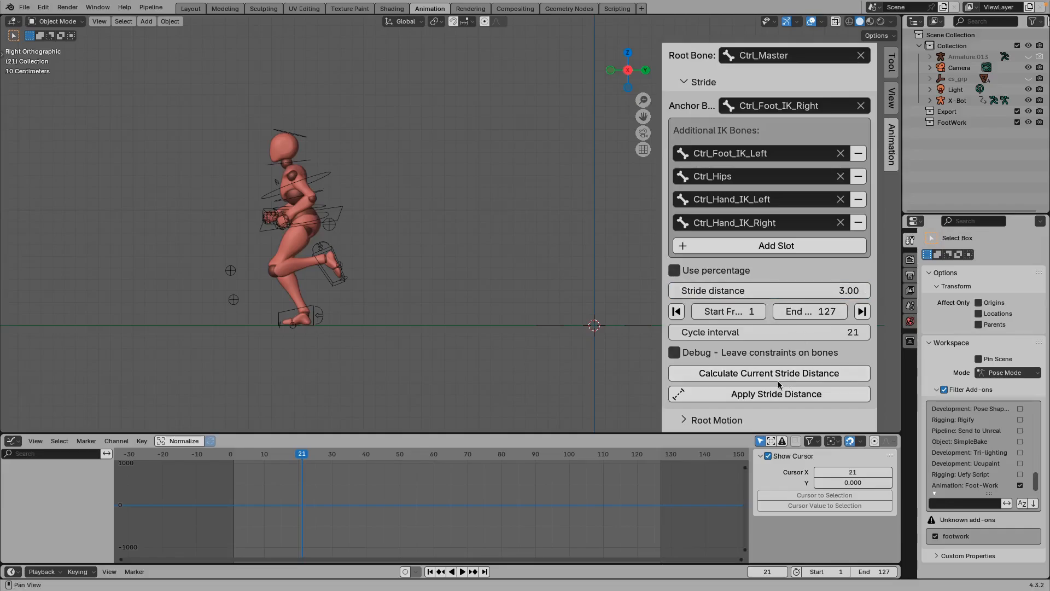
{"action": "left_click", "coordinate": [791, 399]}
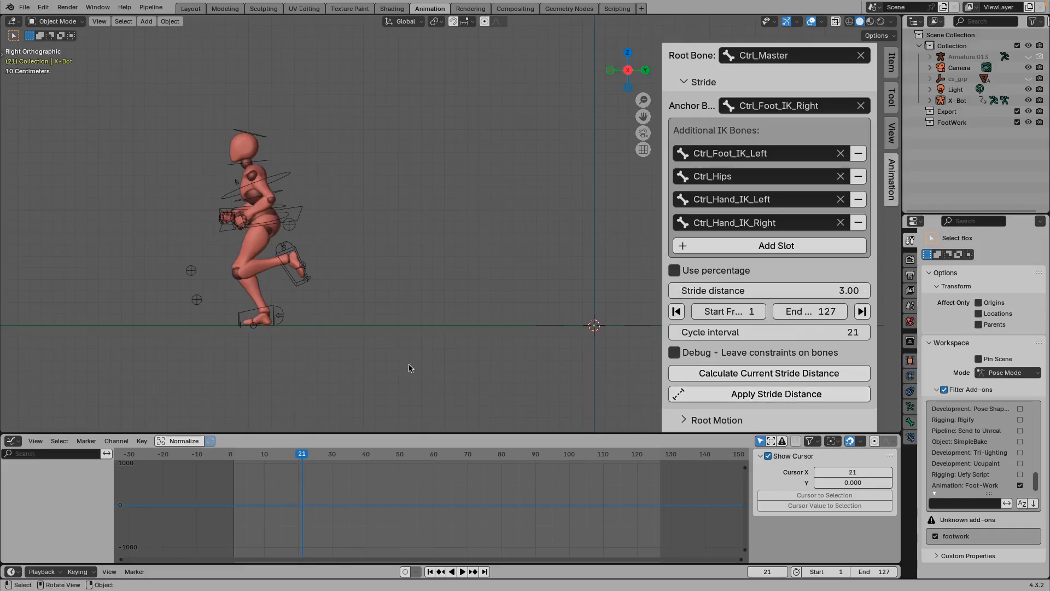
{"action": "left_click_drag", "start_coordinate": [309, 462], "coordinate": [234, 459]}
{"action": "key", "text": "space"}
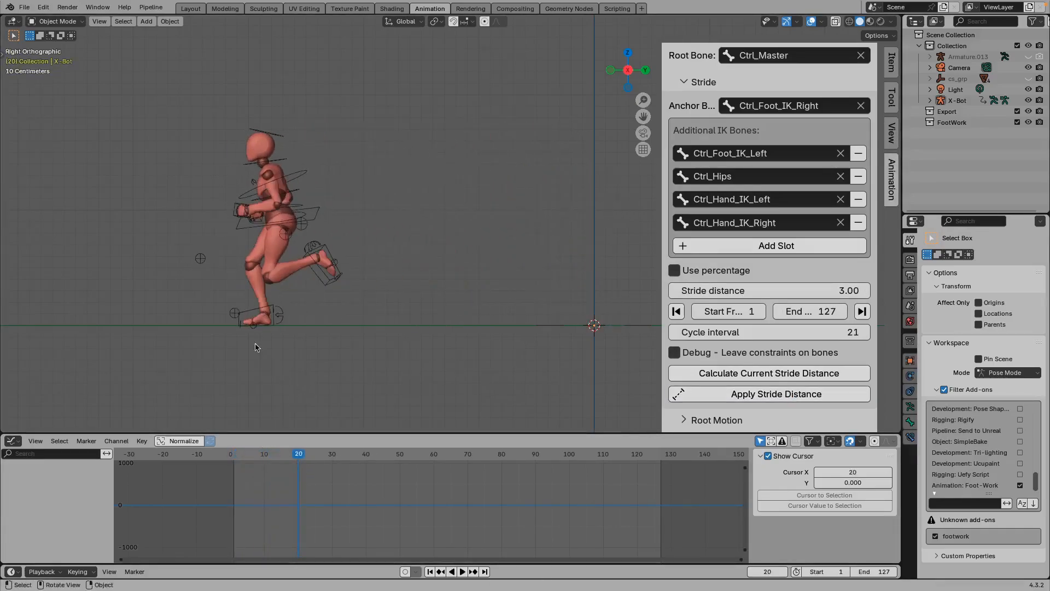
Step: Apply a stride distance of 1 to the run and play the animation to check the strides
{"action": "left_click", "coordinate": [758, 290]}
{"action": "type", "text": "1"}
{"action": "key", "text": "Return"}
{"action": "left_click", "coordinate": [776, 394]}
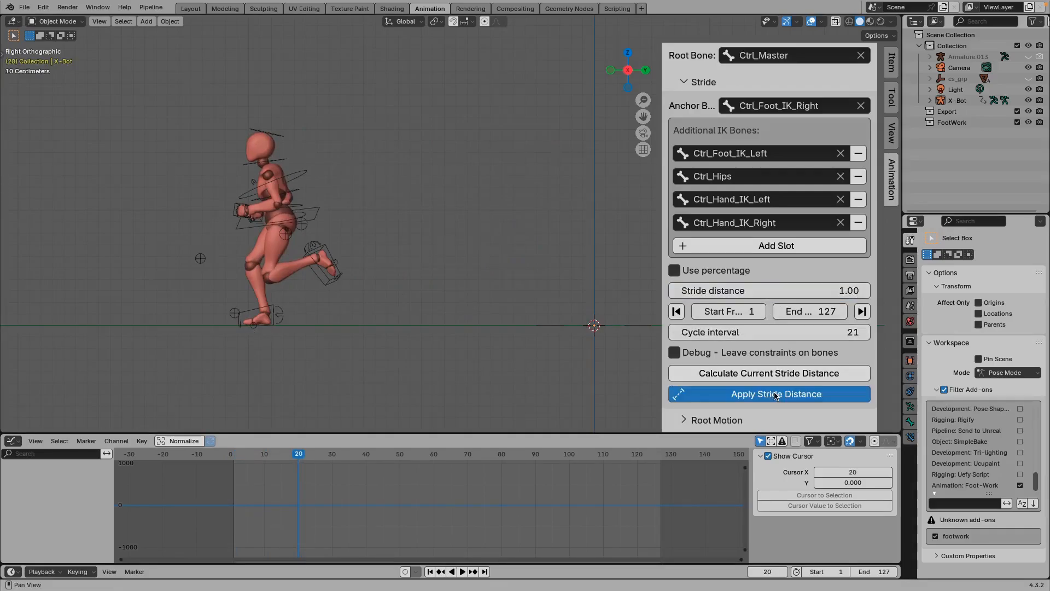
{"action": "key", "text": "space"}
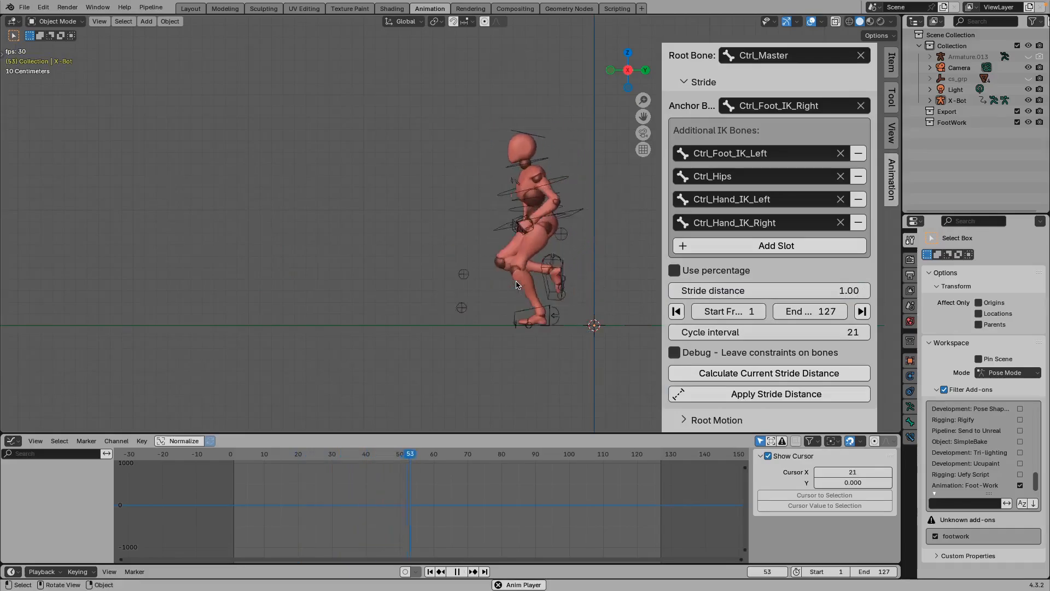
{"action": "key", "text": "space"}
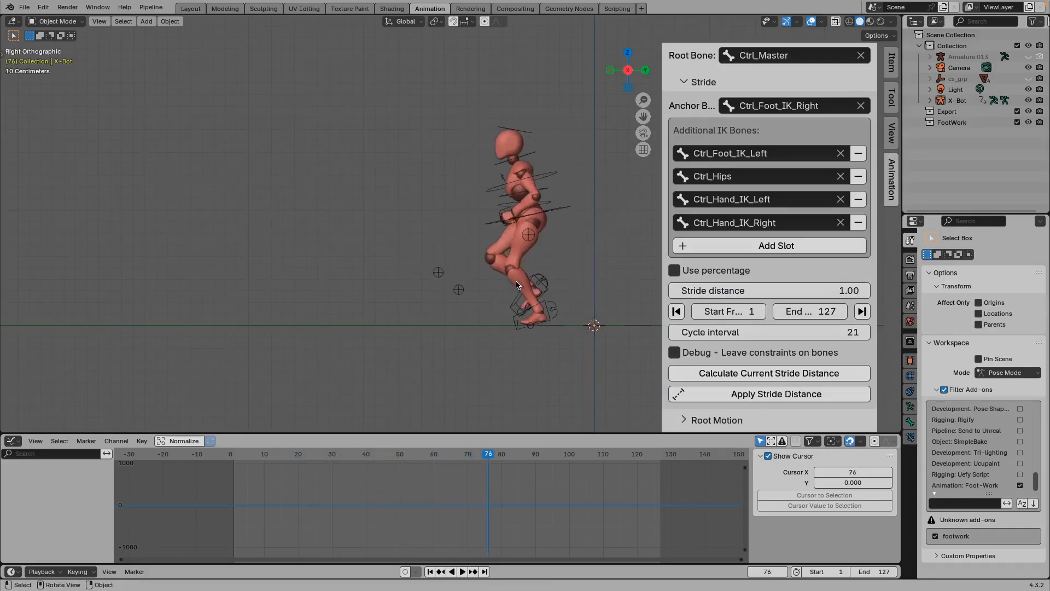
Step: Switch the stride adjustment to percentage, apply 200 percent and play the run
{"action": "left_click", "coordinate": [726, 274]}
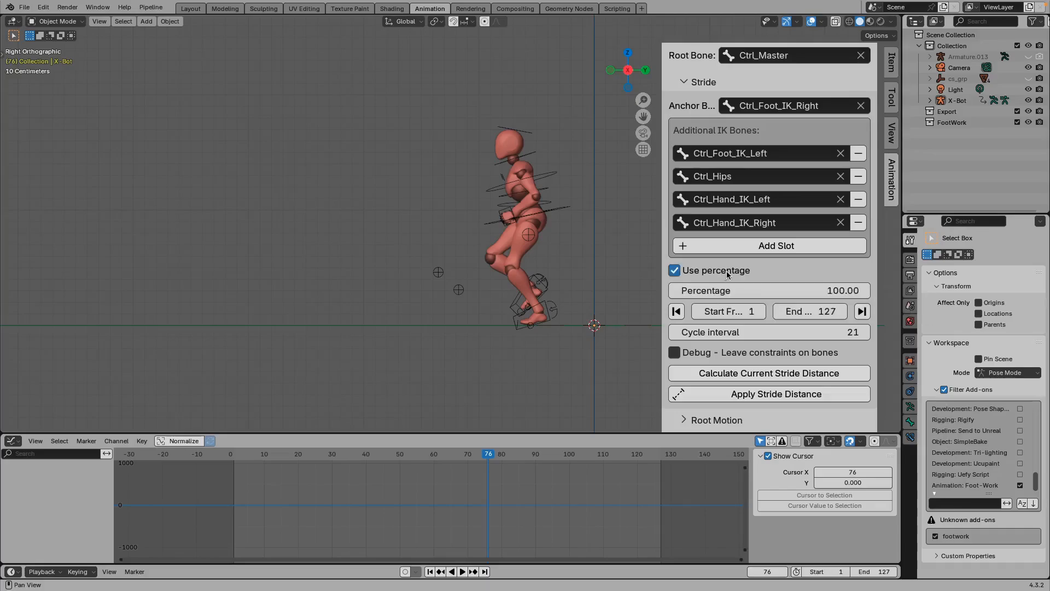
{"action": "left_click", "coordinate": [810, 289]}
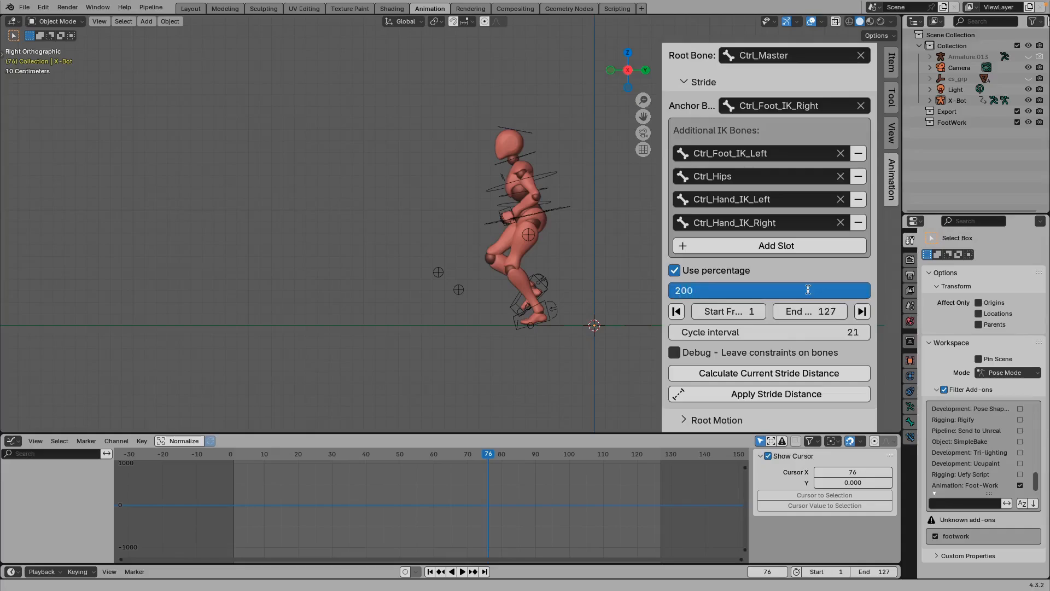
{"action": "key", "text": "Return"}
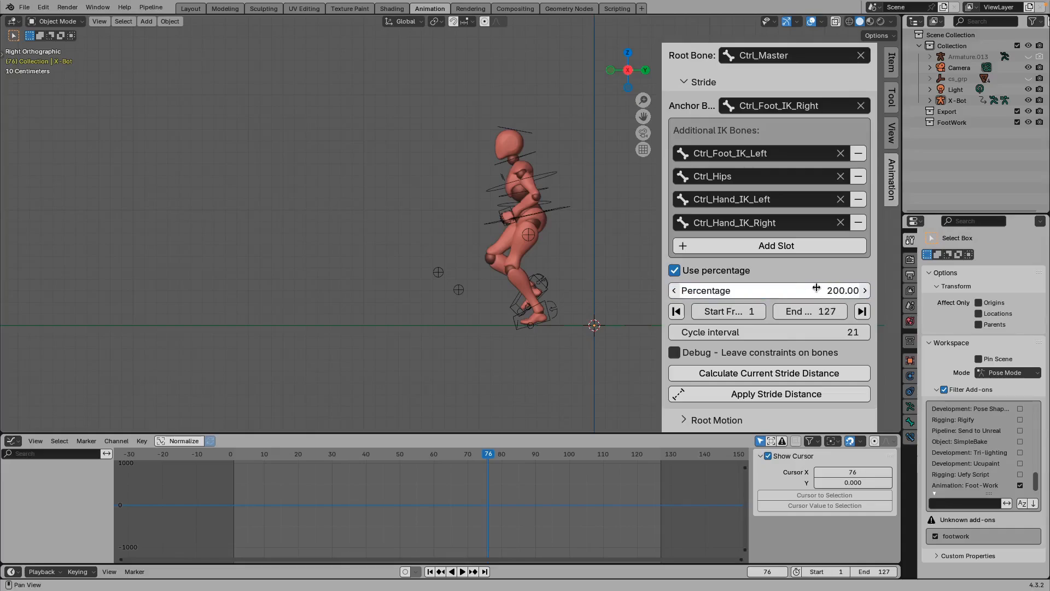
{"action": "left_click", "coordinate": [797, 391]}
{"action": "key", "text": "space"}
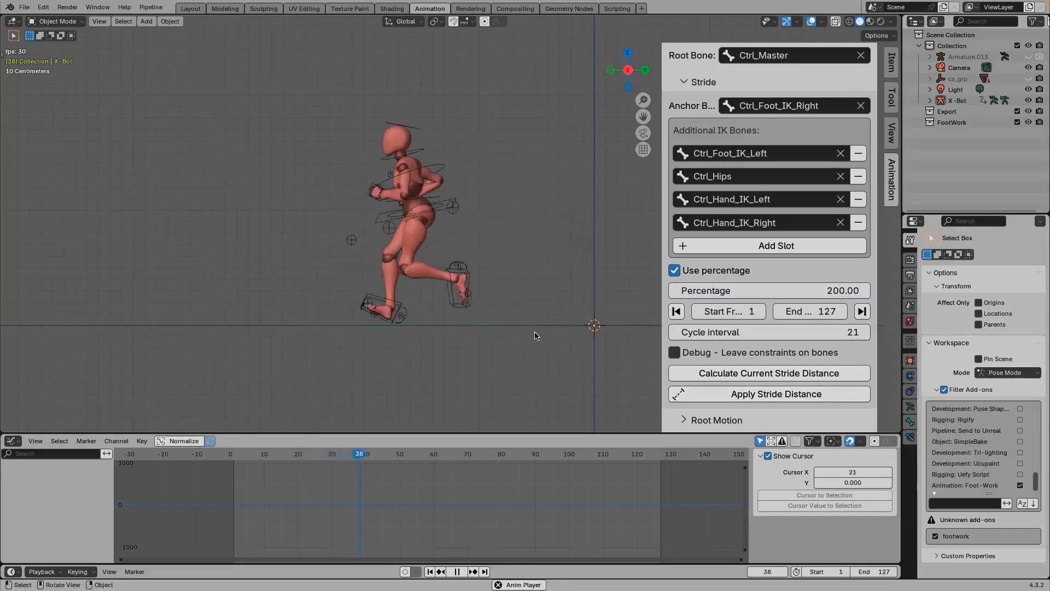
{"action": "key", "text": "space"}
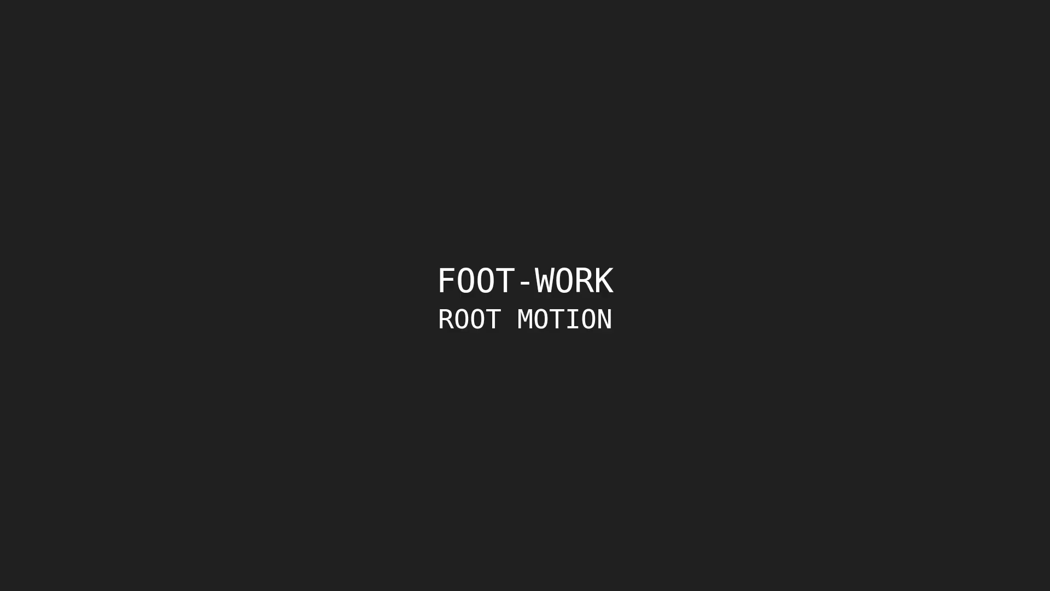
Step: Expand the Root Motion settings, then play the run in a perspective view and return to frame 1
{"action": "left_click", "coordinate": [697, 103]}
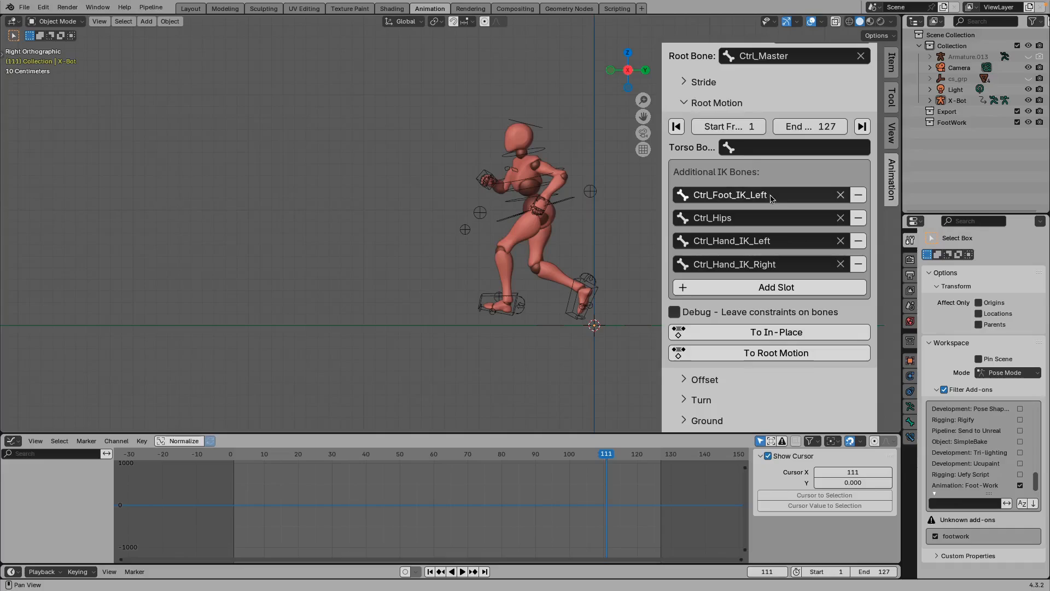
{"action": "key", "text": "space"}
{"action": "middle_click_drag", "start_coordinate": [552, 306], "coordinate": [528, 316]}
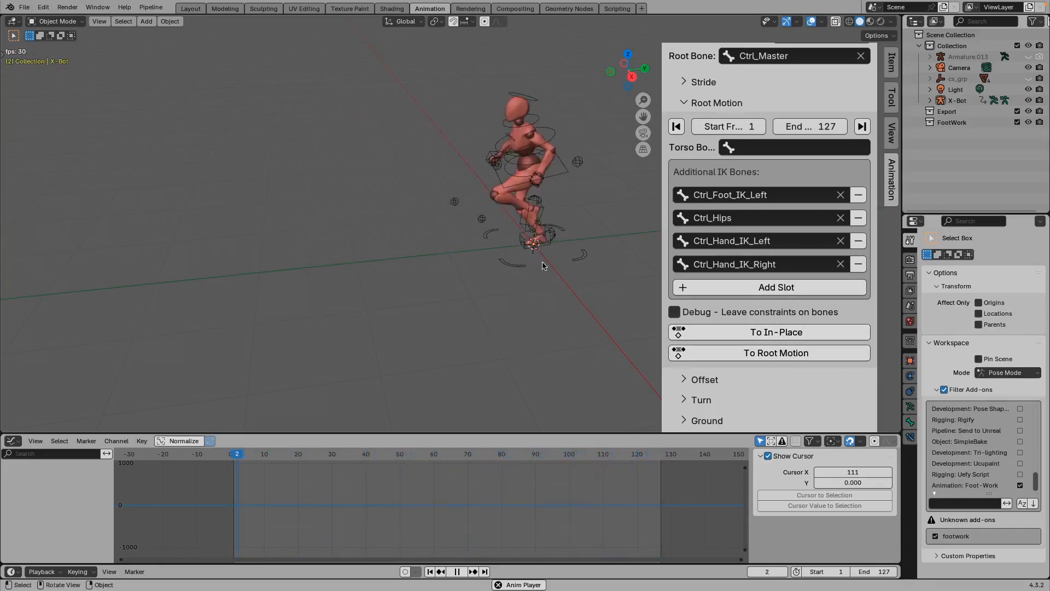
{"action": "key", "text": "space"}
{"action": "left_click_drag", "start_coordinate": [298, 458], "coordinate": [234, 456]}
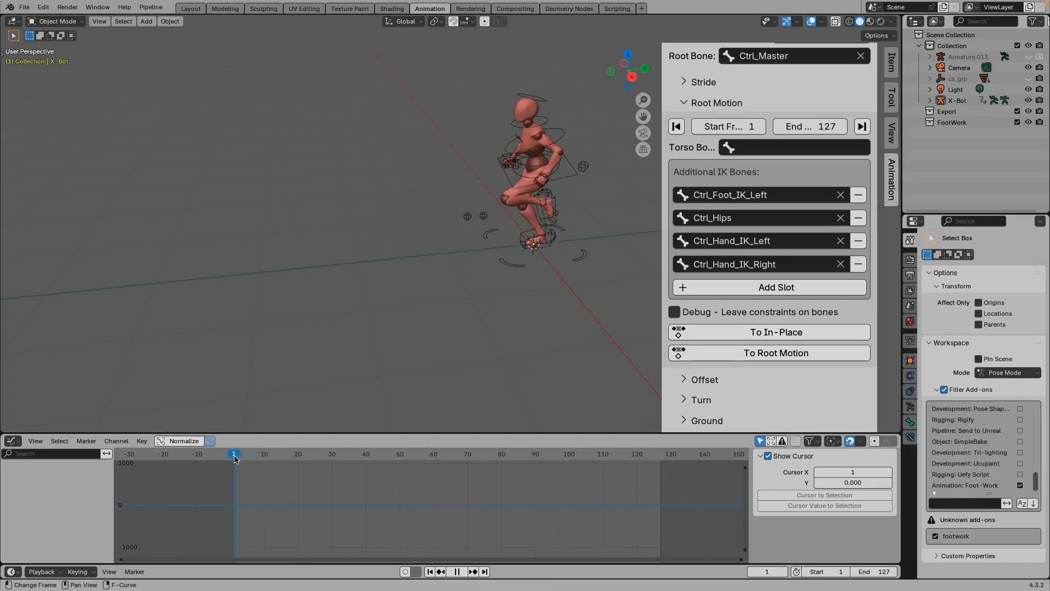
Step: Assign Ctrl_Hips as the torso bone in the Root Motion settings
{"action": "left_click", "coordinate": [739, 149]}
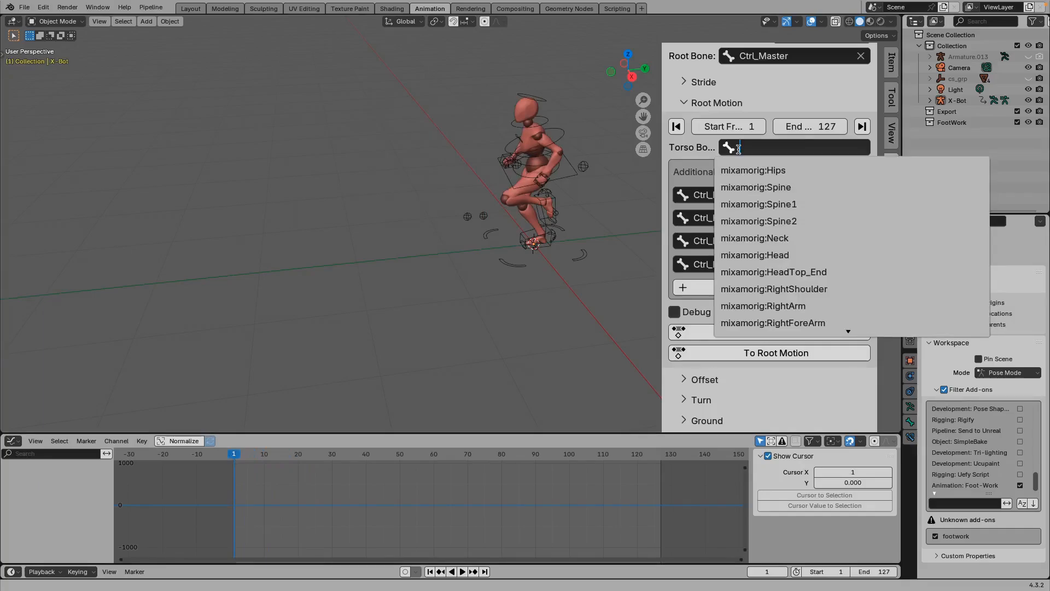
{"action": "type", "text": "hip"}
{"action": "left_click", "coordinate": [735, 168]}
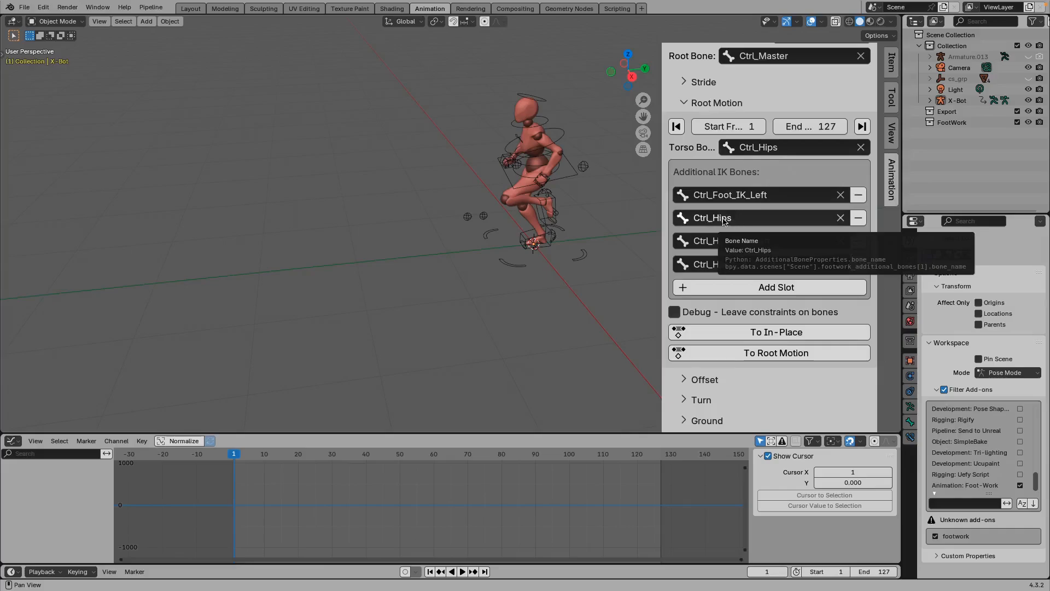
Step: Replace Ctrl_Hips in the second additional IK bone slot of the Root Motion settings with Ctrl_Foot_IK_Right
{"action": "left_click", "coordinate": [841, 218]}
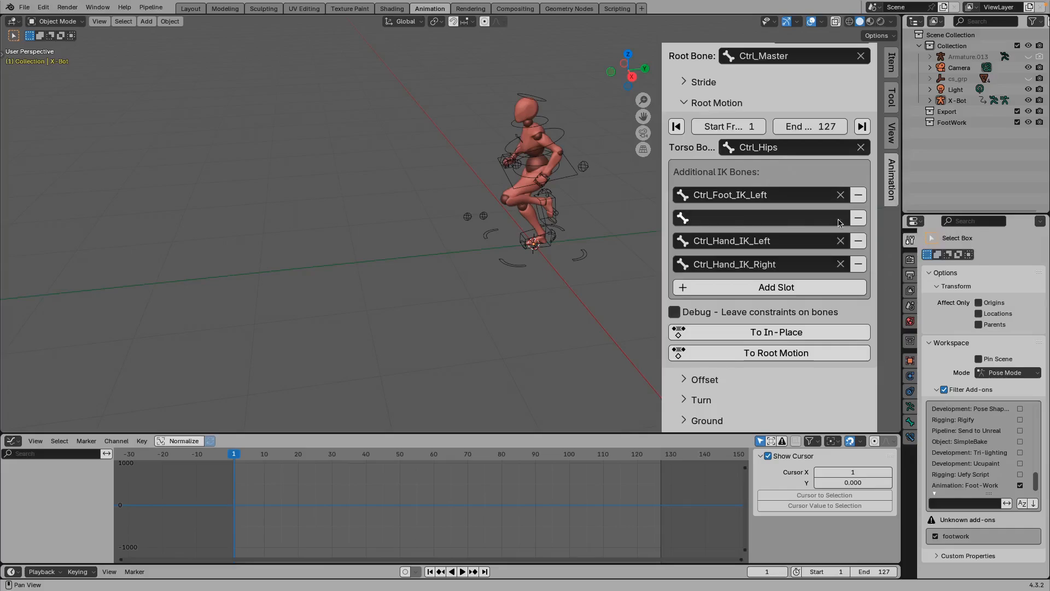
{"action": "left_click", "coordinate": [756, 220]}
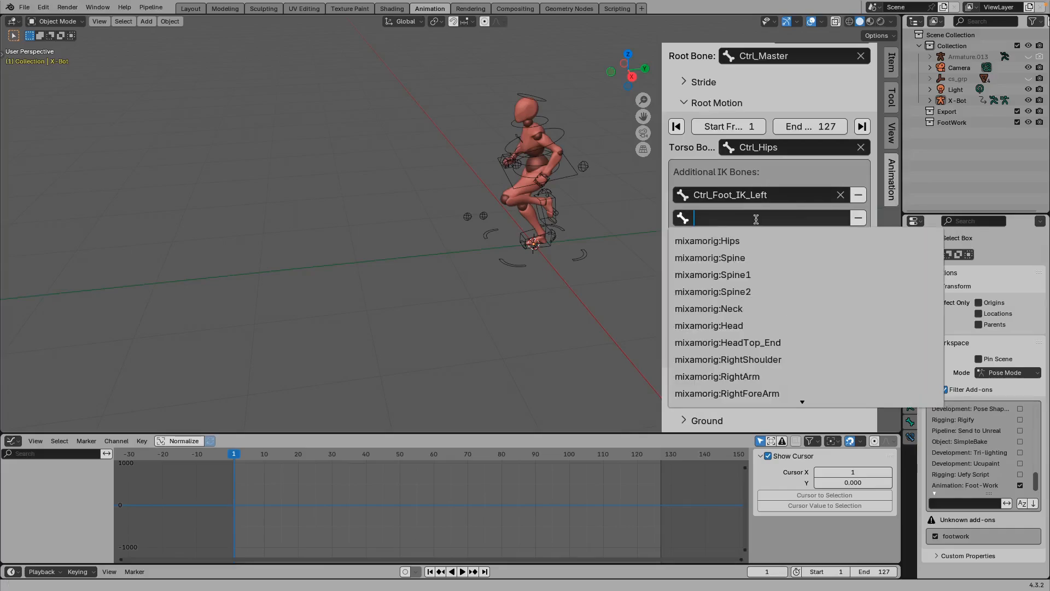
{"action": "type", "text": "Foot"}
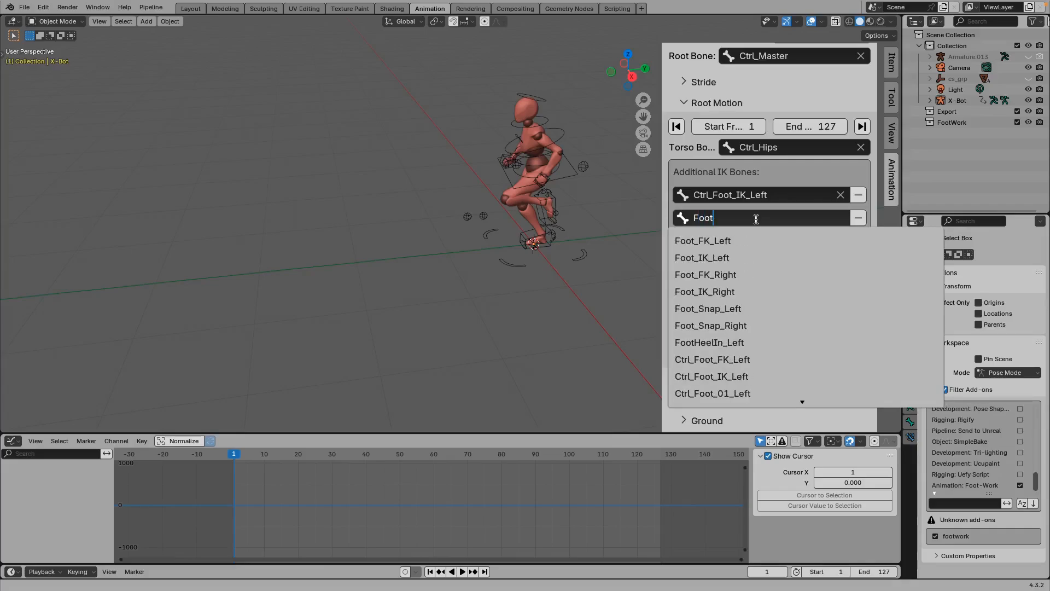
{"action": "type", "text": "ikr"}
{"action": "left_click", "coordinate": [759, 256]}
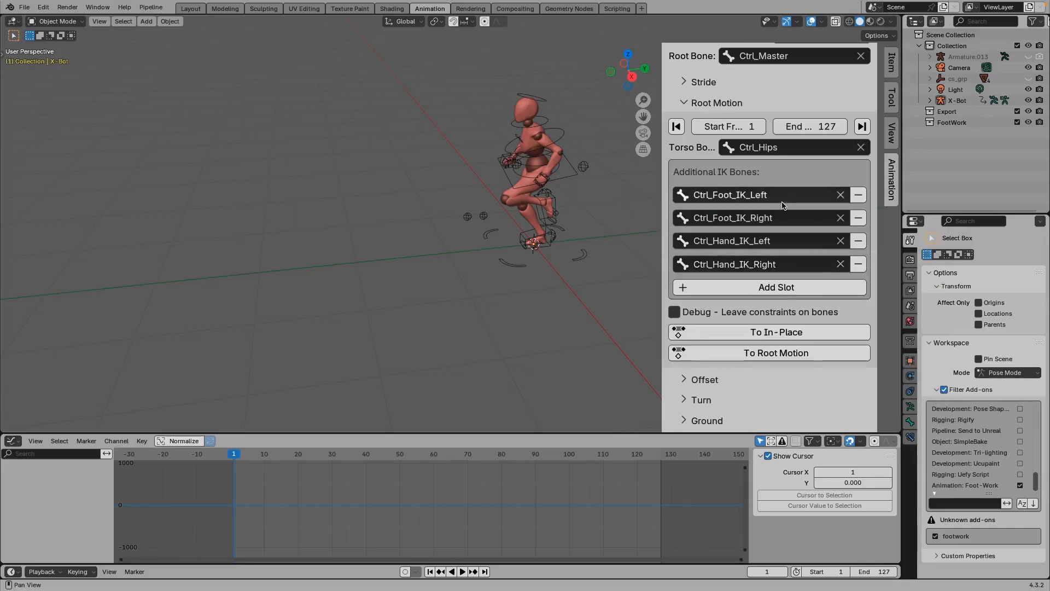
Step: Select the X-Bot rig and convert its run to in-place and to root motion, playing the animation after each conversion
{"action": "key", "text": "space"}
{"action": "left_click", "coordinate": [512, 273]}
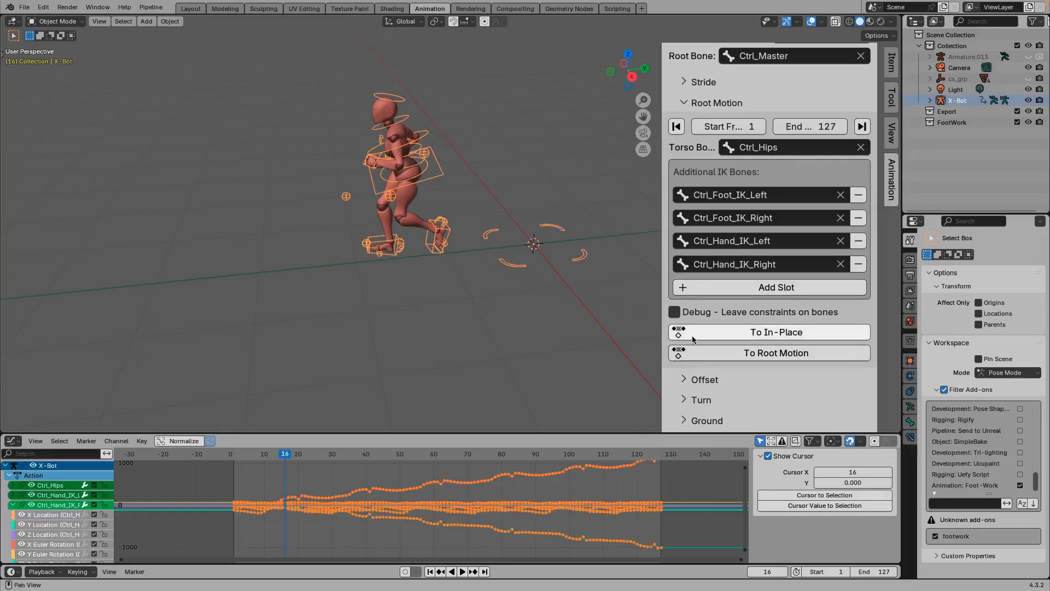
{"action": "left_click", "coordinate": [755, 334]}
{"action": "key", "text": "space"}
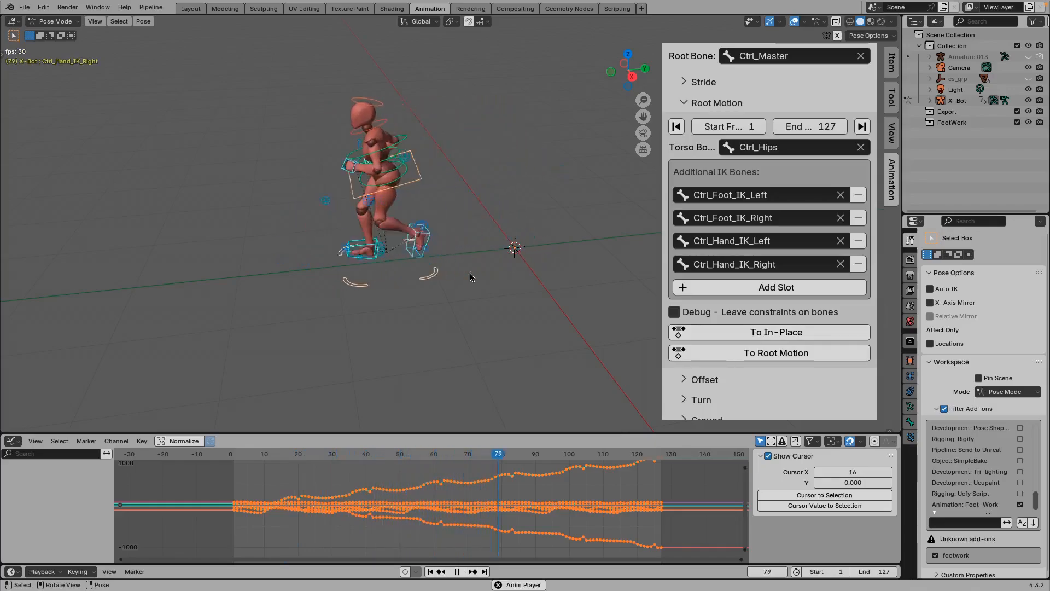
{"action": "key", "text": "space"}
{"action": "left_click", "coordinate": [759, 354]}
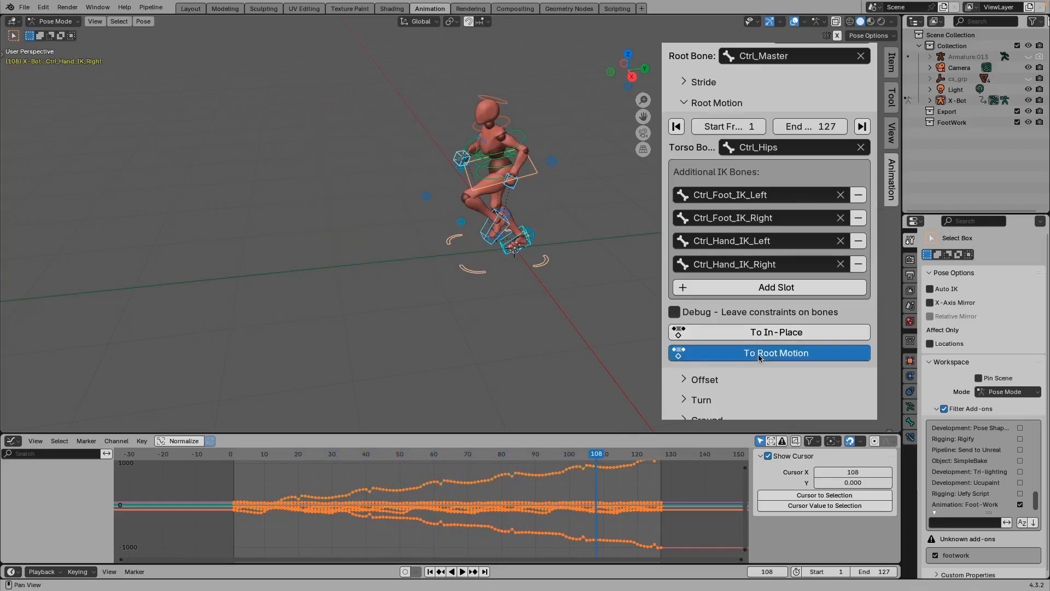
{"action": "key", "text": "space"}
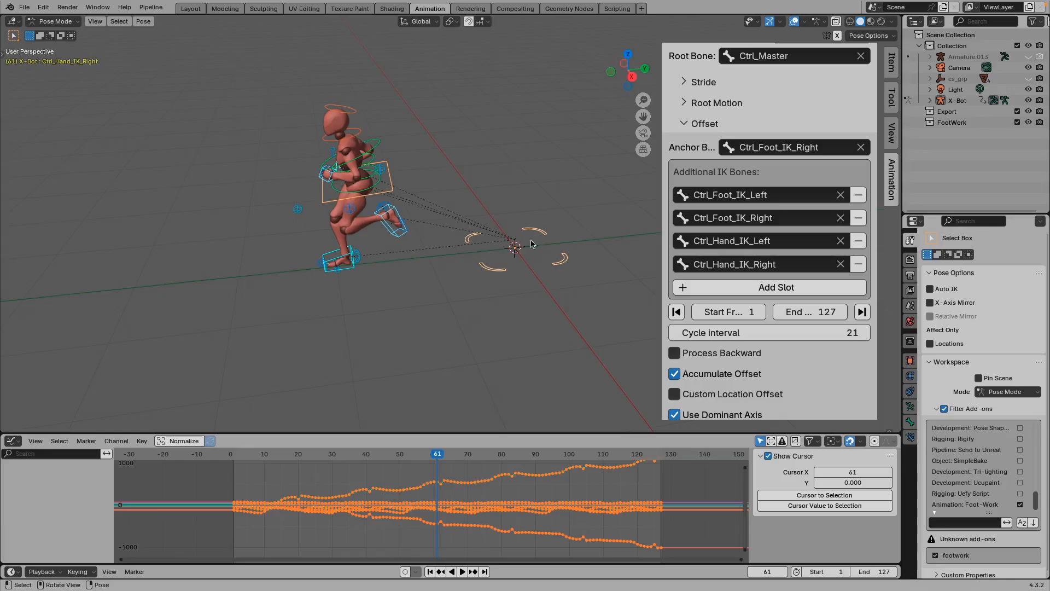
Step: Play and scrub the run from frame 1 to frame 21 to examine a single stride cycle
{"action": "left_click", "coordinate": [235, 458]}
{"action": "key", "text": "space"}
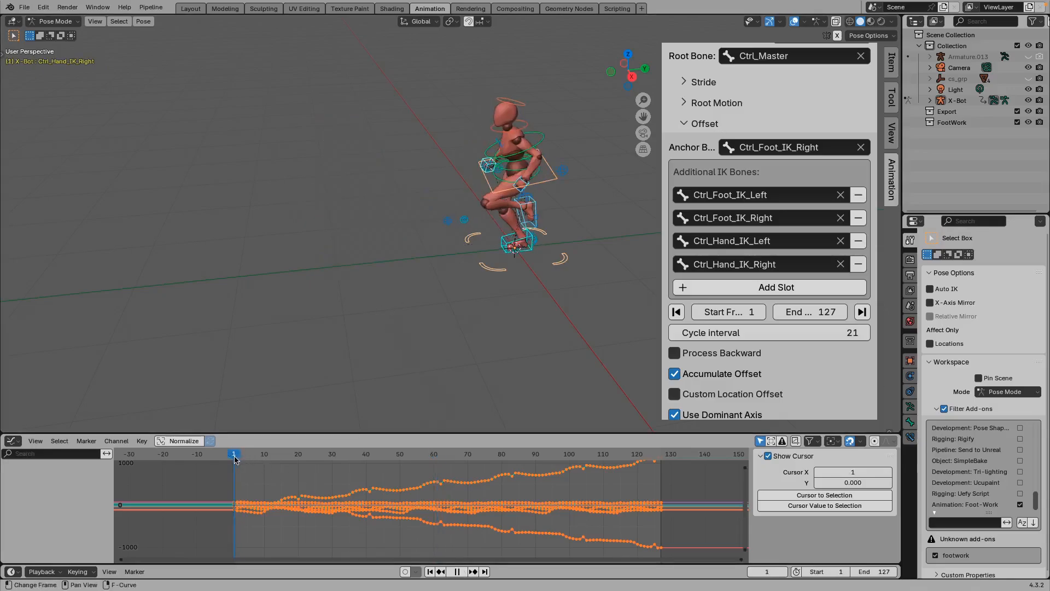
{"action": "key", "text": "space"}
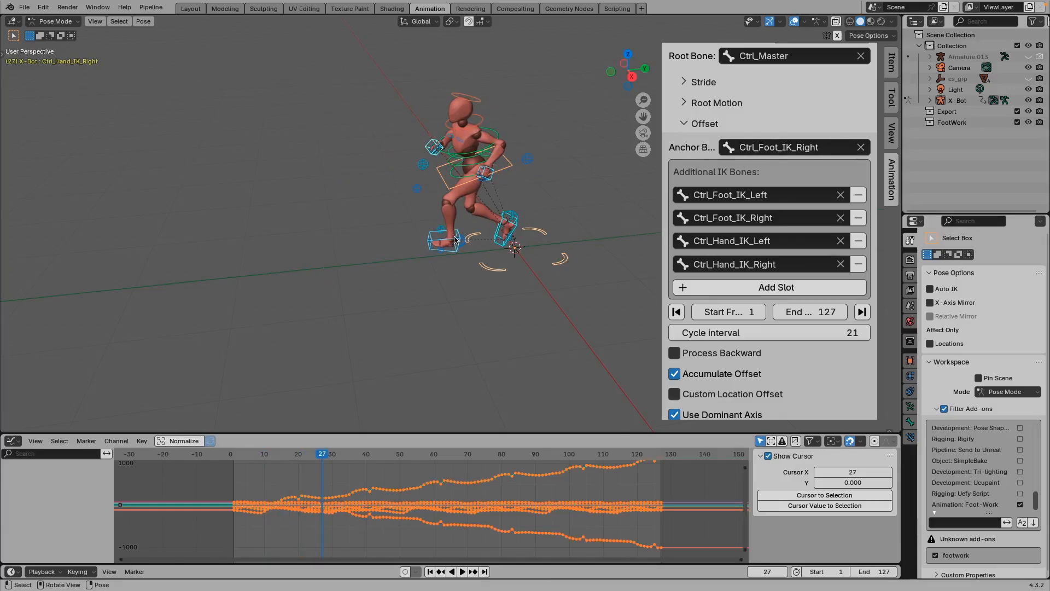
{"action": "left_click", "coordinate": [233, 455]}
{"action": "key", "text": "space"}
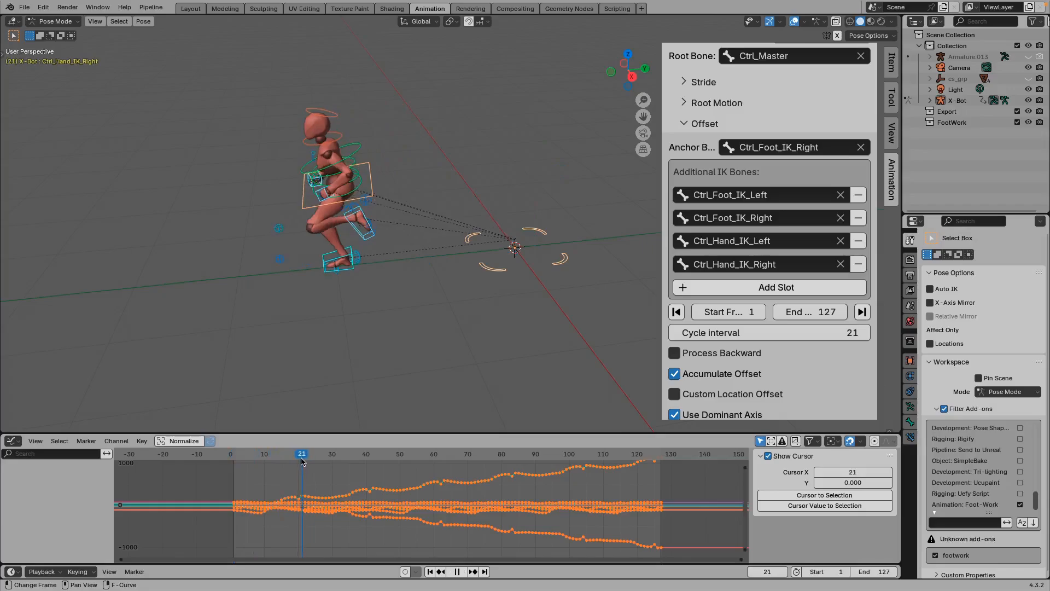
{"action": "key", "text": "space"}
Step: Select the right foot IK control and assign Ctrl_Hips to the second additional IK bone slot of the Offset settings
{"action": "left_click", "coordinate": [330, 256]}
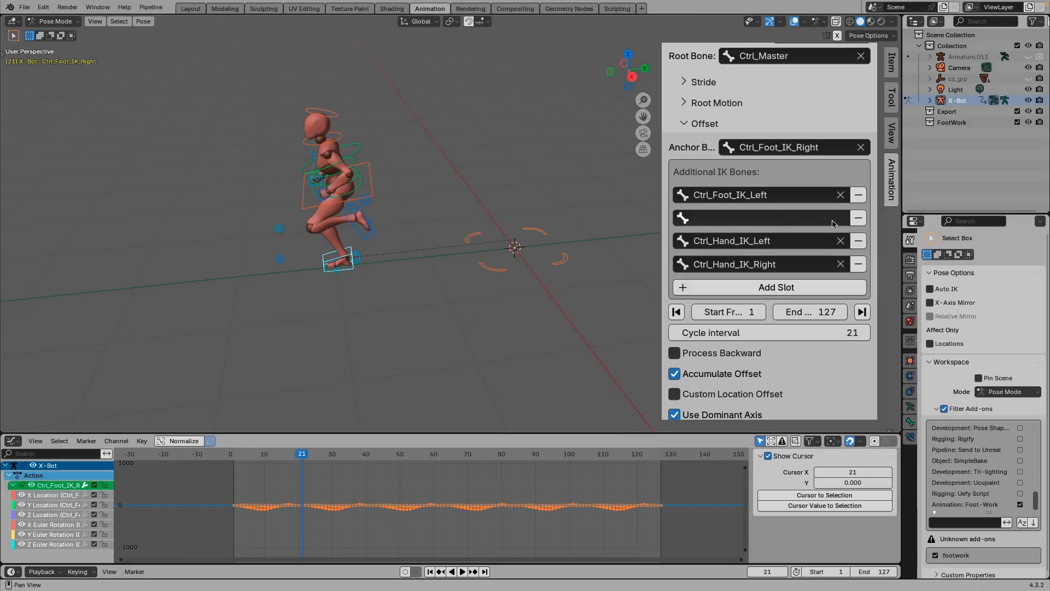
{"action": "left_click", "coordinate": [795, 220]}
{"action": "type", "text": "hip"}
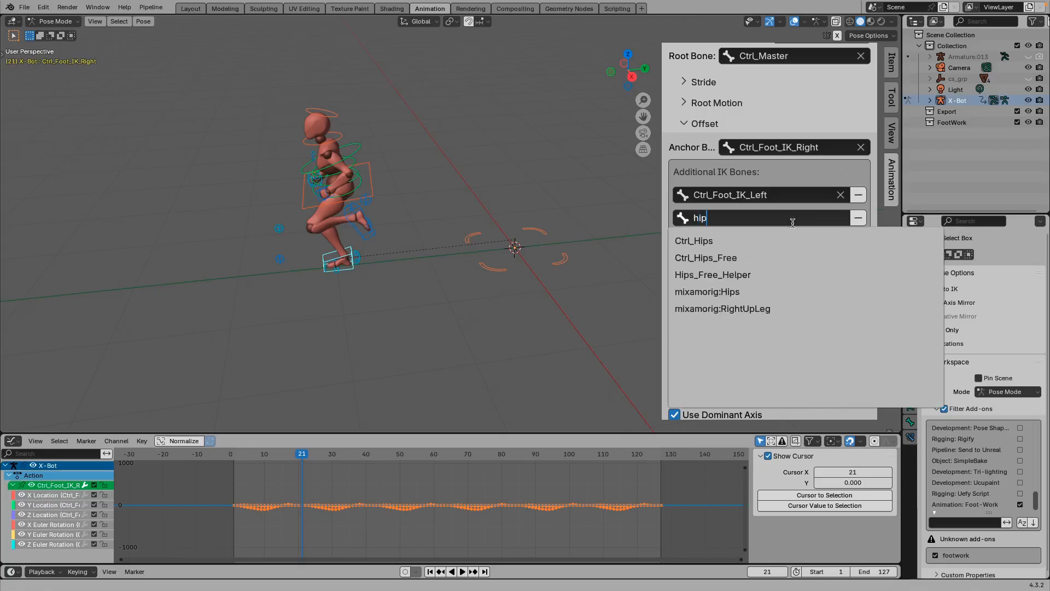
{"action": "left_click", "coordinate": [773, 239]}
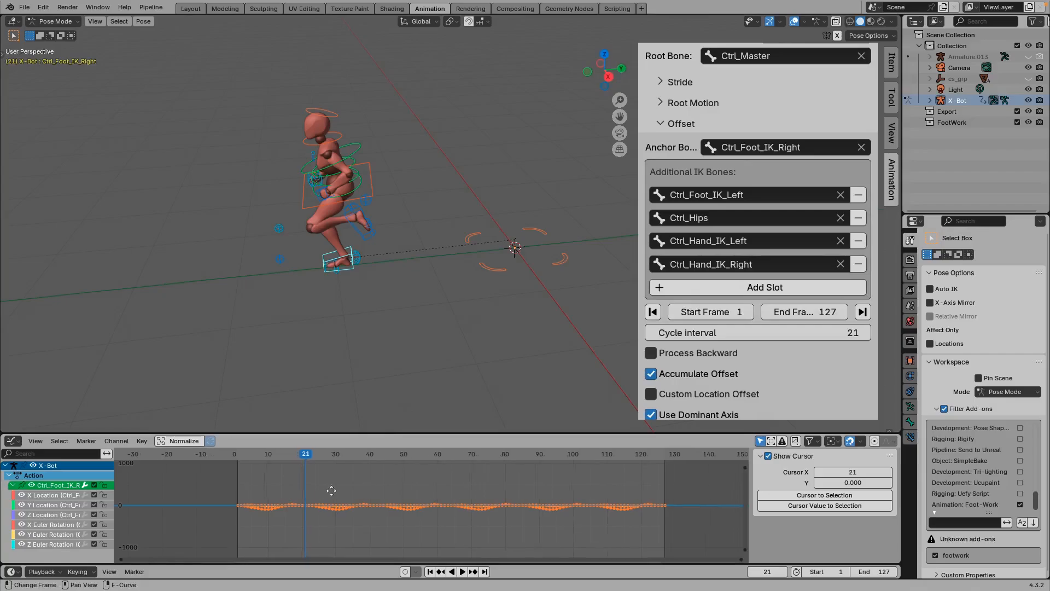
Step: Scrub the right foot's curves to the start of the second cycle and set the Offset start frame to 22
{"action": "middle_click_drag", "start_coordinate": [332, 490], "coordinate": [421, 467]}
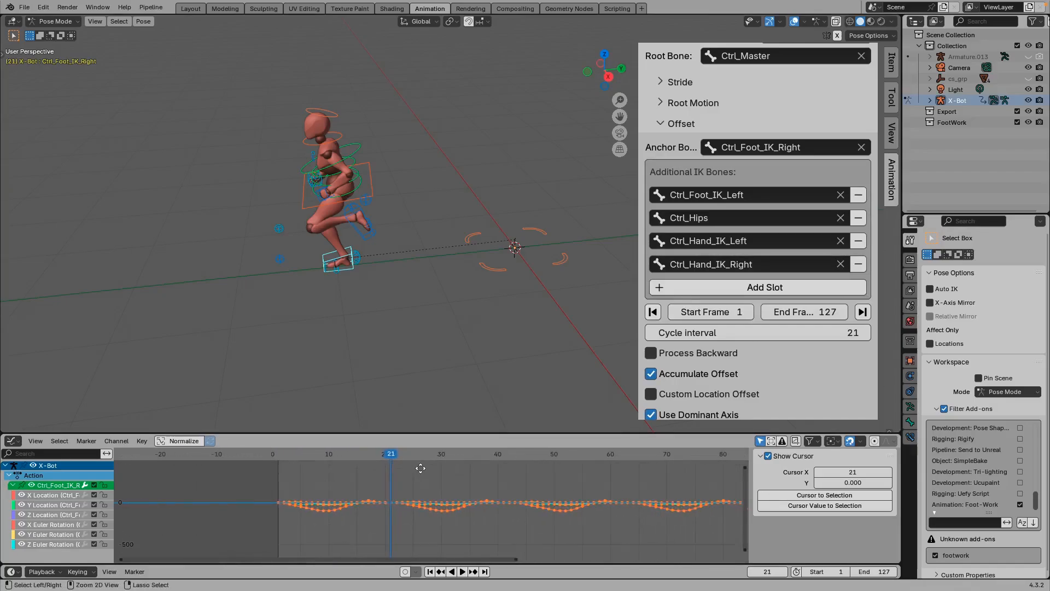
{"action": "left_click_drag", "start_coordinate": [392, 459], "coordinate": [285, 465]}
{"action": "key", "text": "space"}
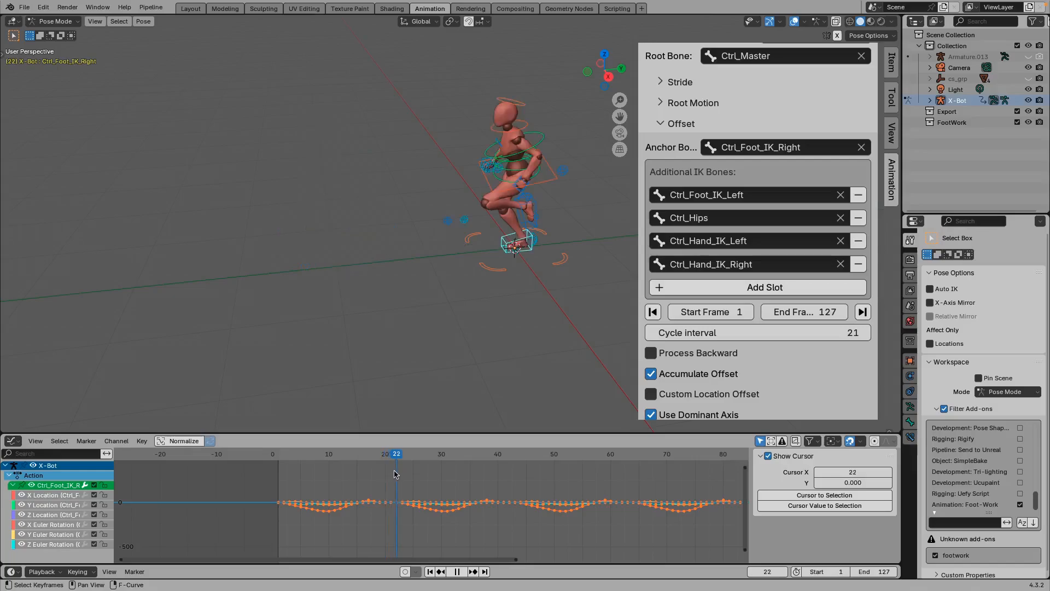
{"action": "left_click", "coordinate": [714, 317]}
{"action": "key", "text": "Return"}
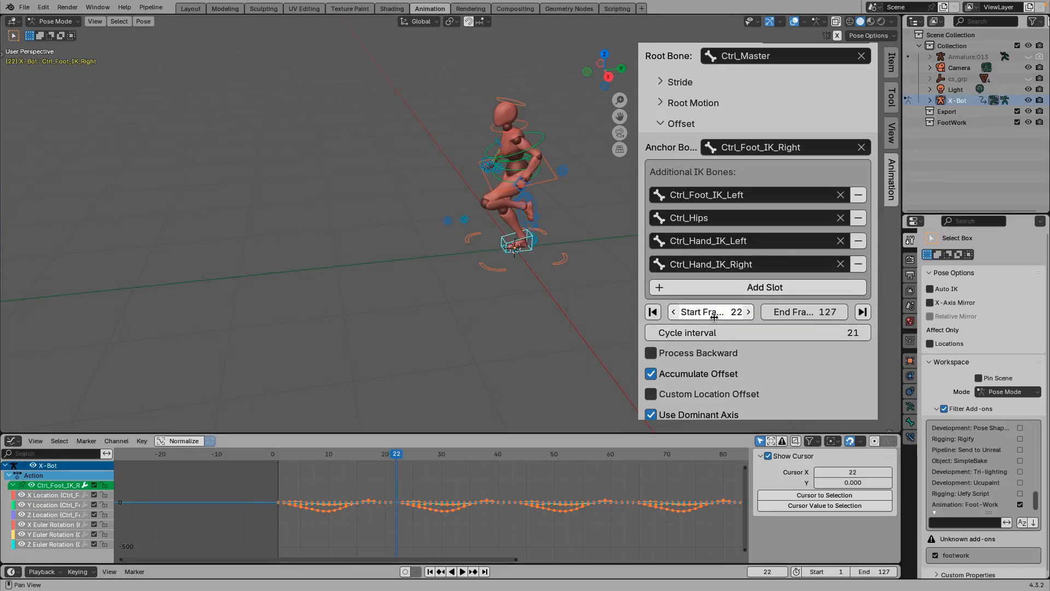
Step: Apply Offset Bone with a cycle interval of 21 and Accumulate Offset, play the run, and undo the offset
{"action": "scroll", "coordinate": [756, 328], "scroll_direction": "down", "scroll_amount": 5}
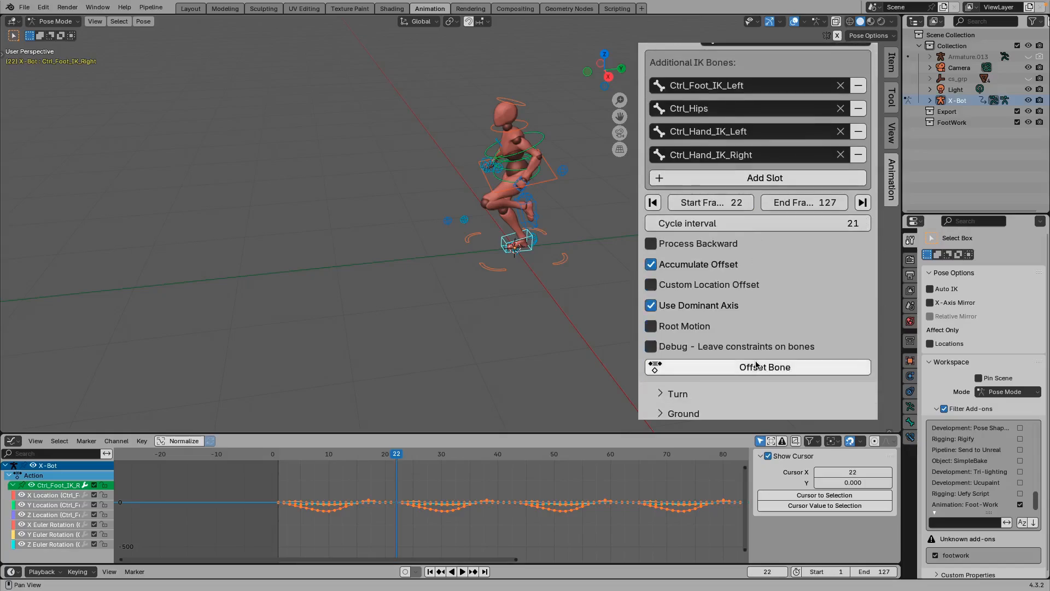
{"action": "left_click", "coordinate": [757, 372]}
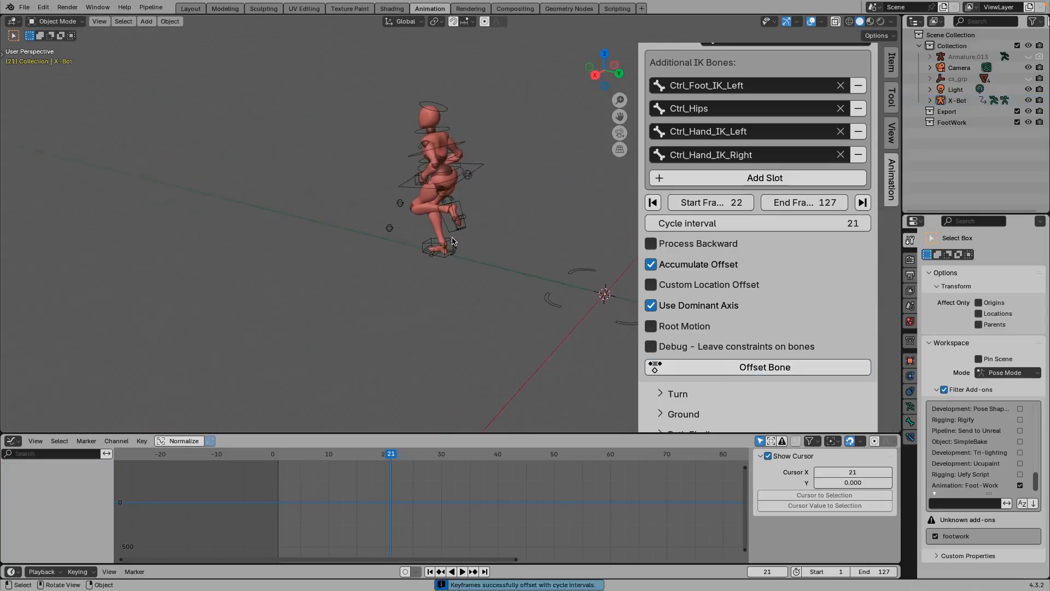
{"action": "key", "text": "space"}
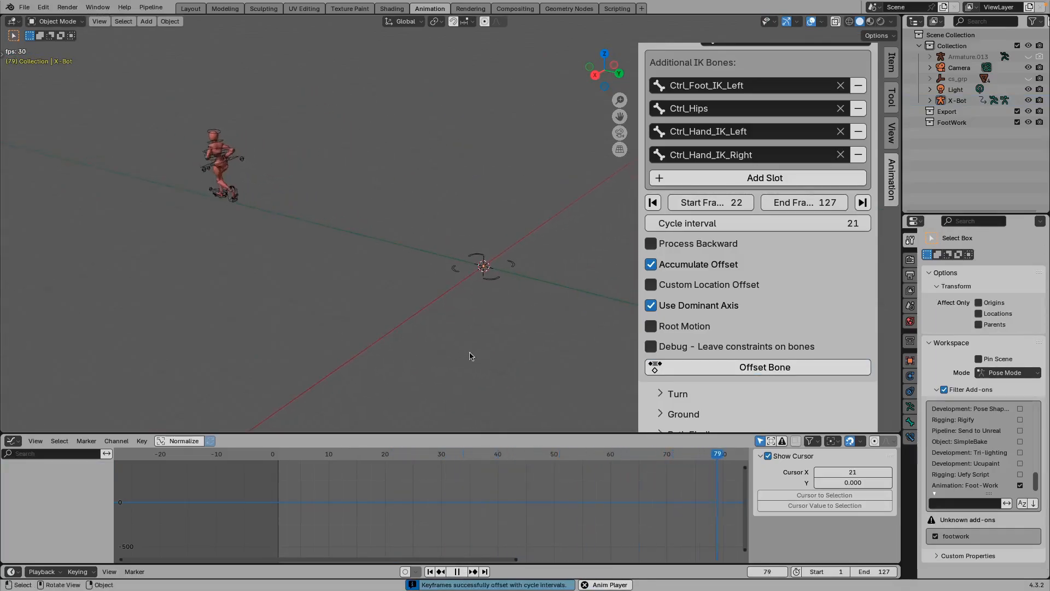
{"action": "key", "text": "Home"}
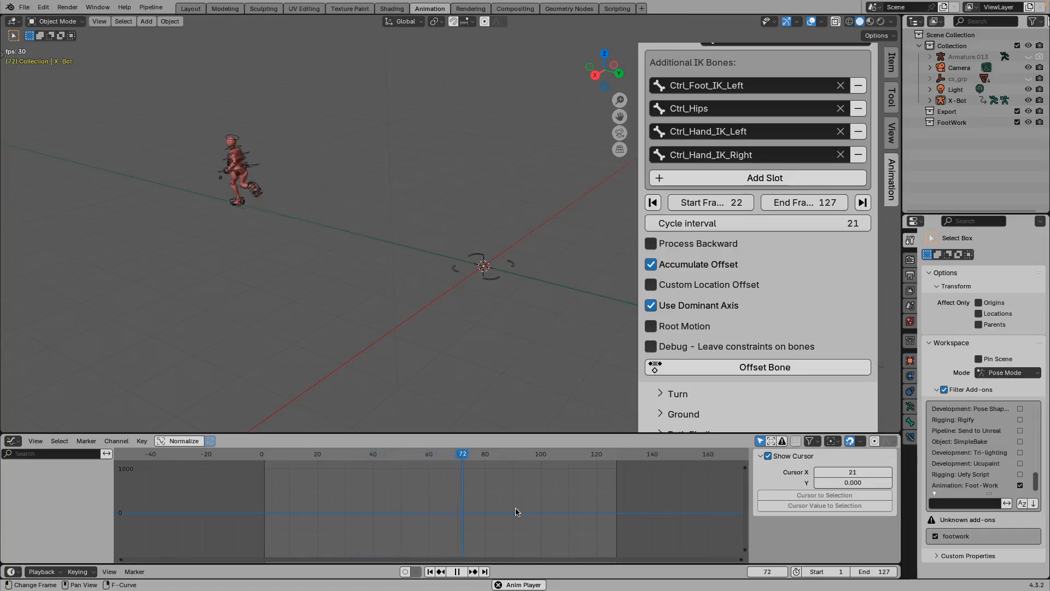
{"action": "key", "text": "Escape"}
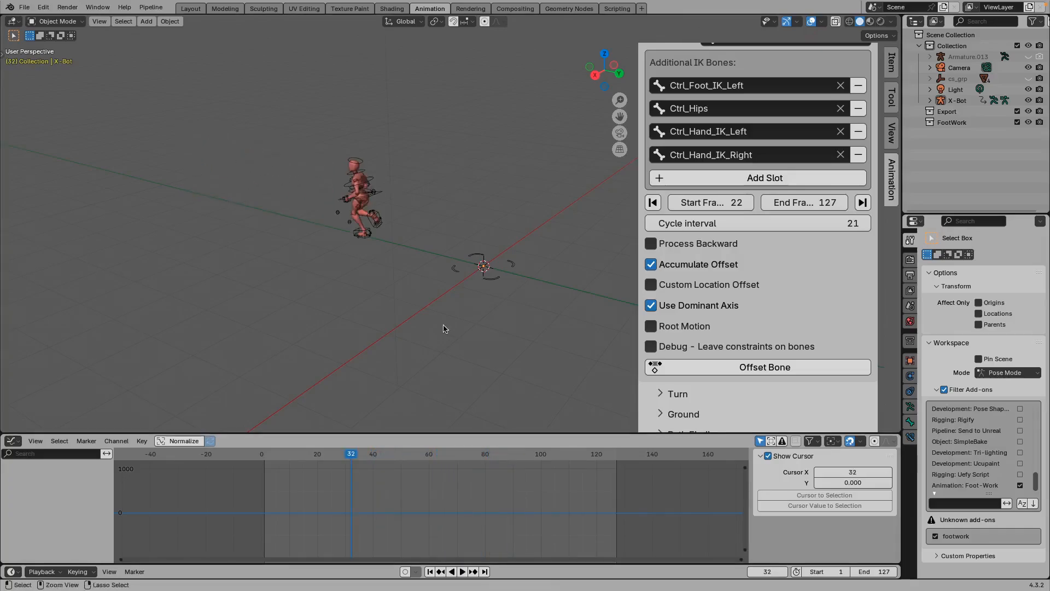
{"action": "key", "text": "ctrl+z"}
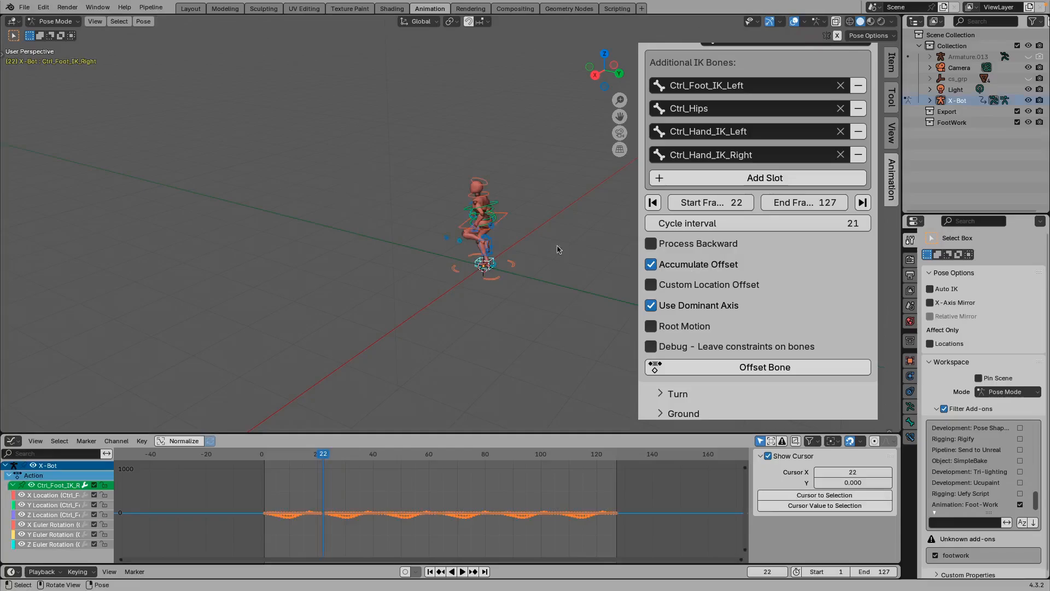
Step: Scrub to frame 106, set the Offset end frame to 105 and enable Process Backward
{"action": "middle_click_drag", "start_coordinate": [494, 282], "coordinate": [547, 275]}
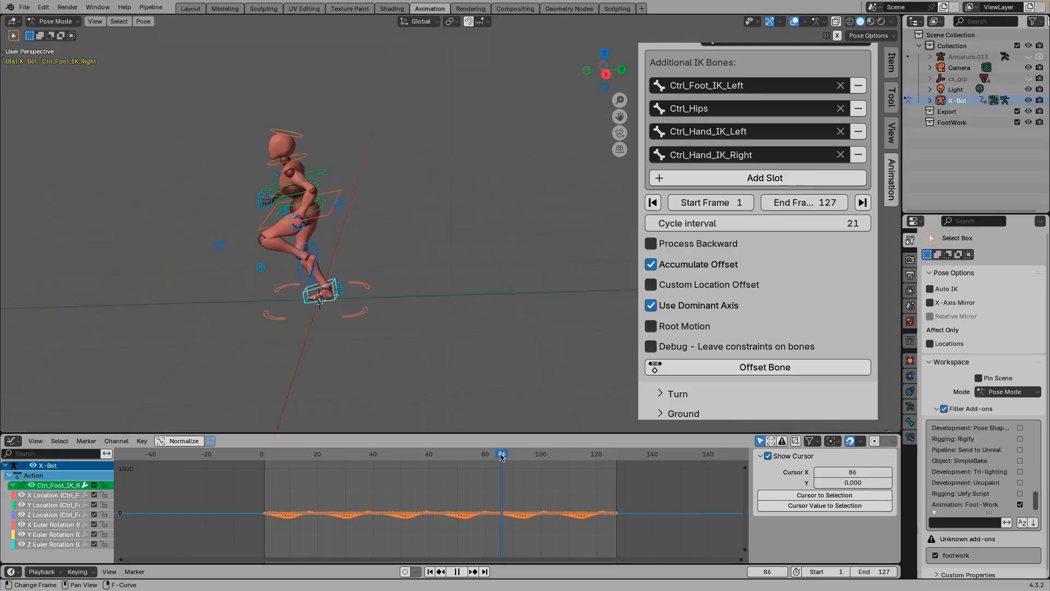
{"action": "left_click_drag", "start_coordinate": [503, 456], "coordinate": [558, 463]}
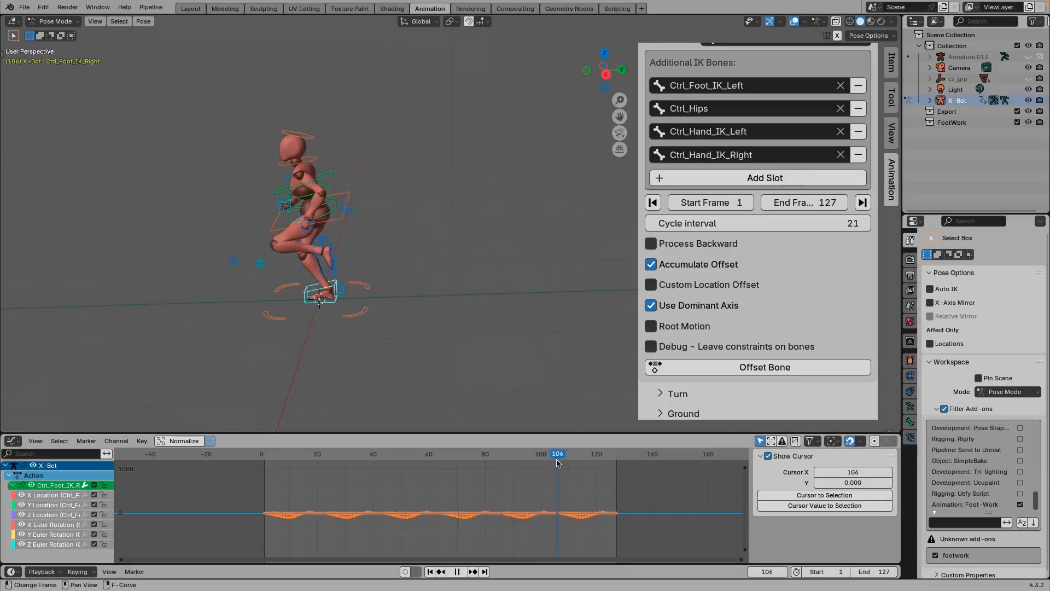
{"action": "middle_click_drag", "start_coordinate": [385, 293], "coordinate": [441, 232]}
{"action": "middle_click_drag", "start_coordinate": [413, 279], "coordinate": [418, 253], "text": "ctrl"}
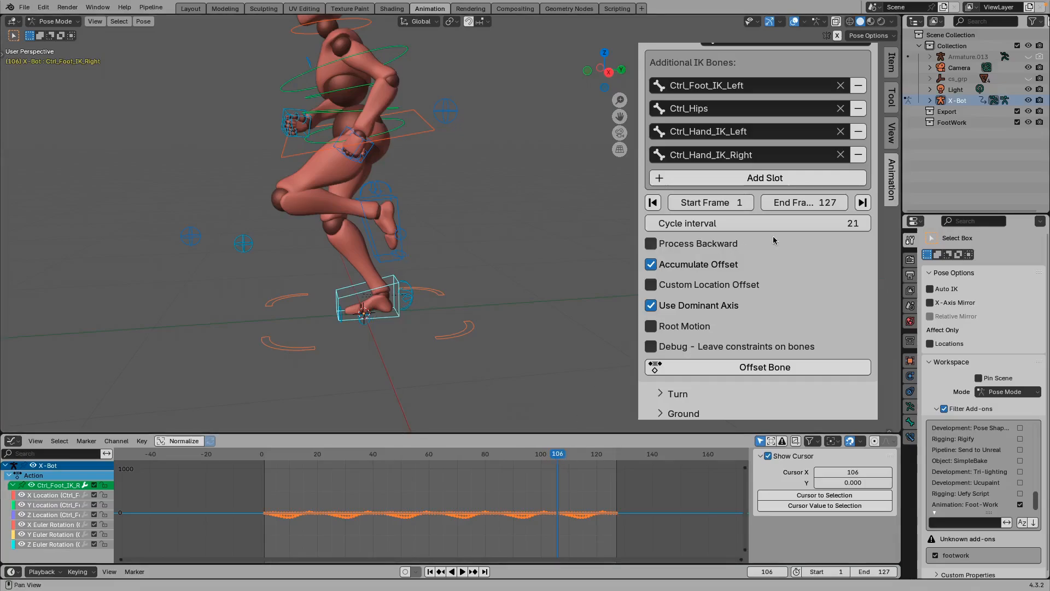
{"action": "left_click", "coordinate": [791, 203]}
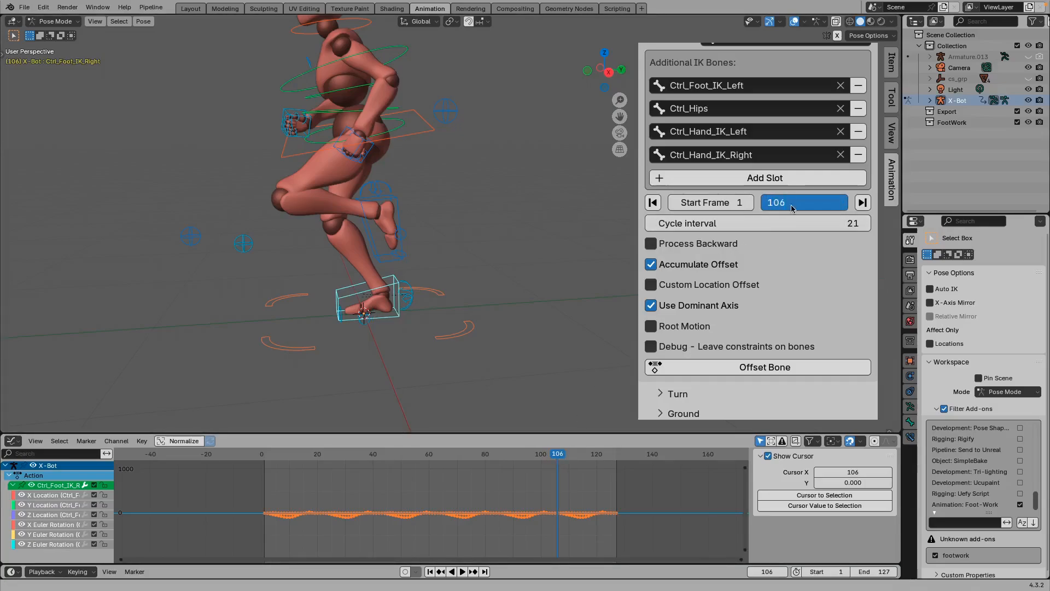
{"action": "key", "text": "Return"}
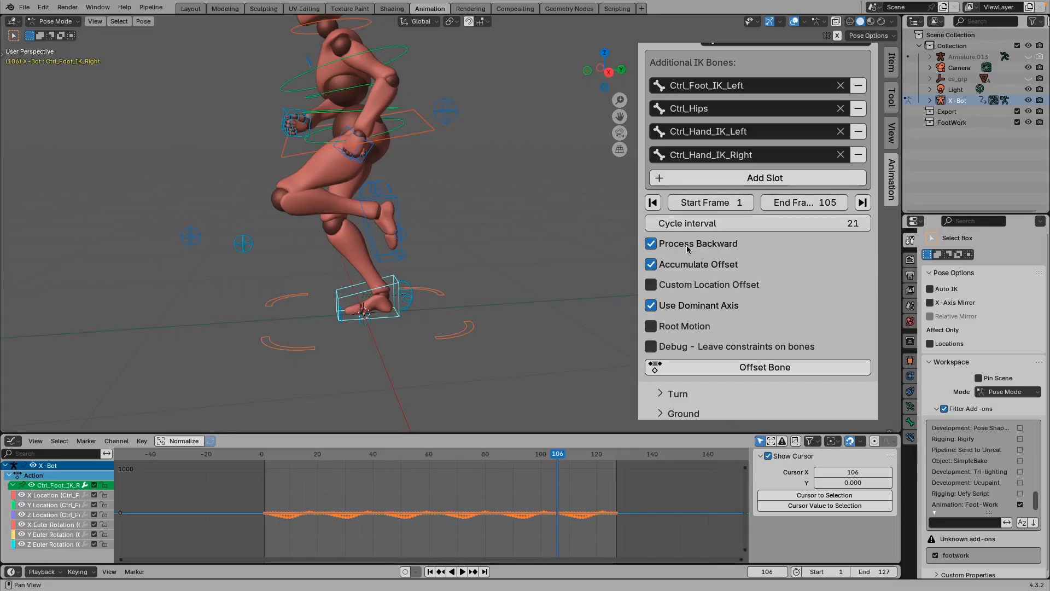
Step: Apply Offset Bone backward over frames 1 to 105 and play the run in a wider view
{"action": "left_click", "coordinate": [731, 373]}
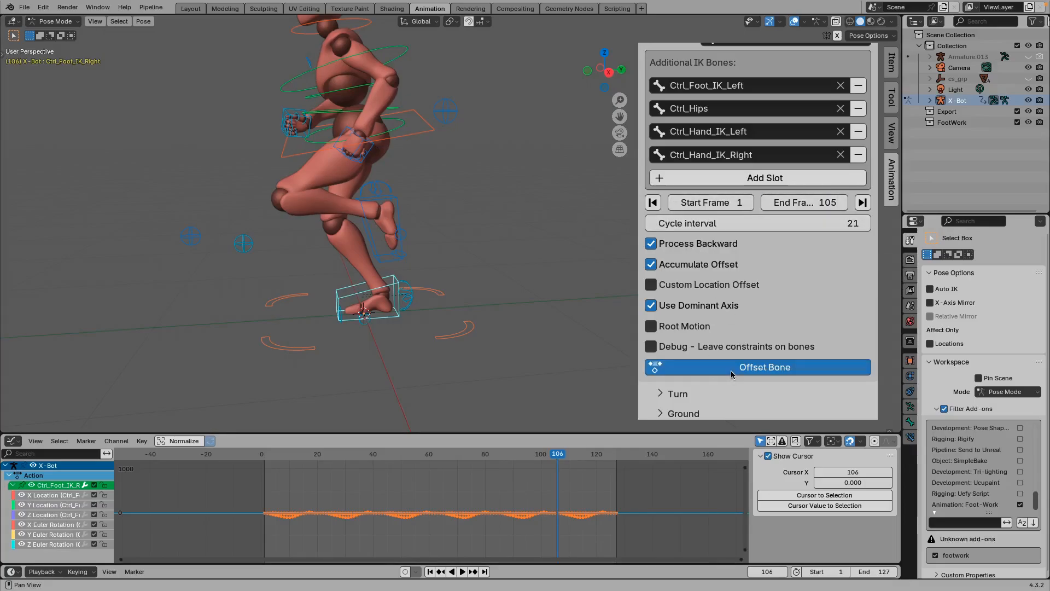
{"action": "key", "text": "space"}
{"action": "scroll", "coordinate": [505, 283], "scroll_direction": "down", "scroll_amount": 6}
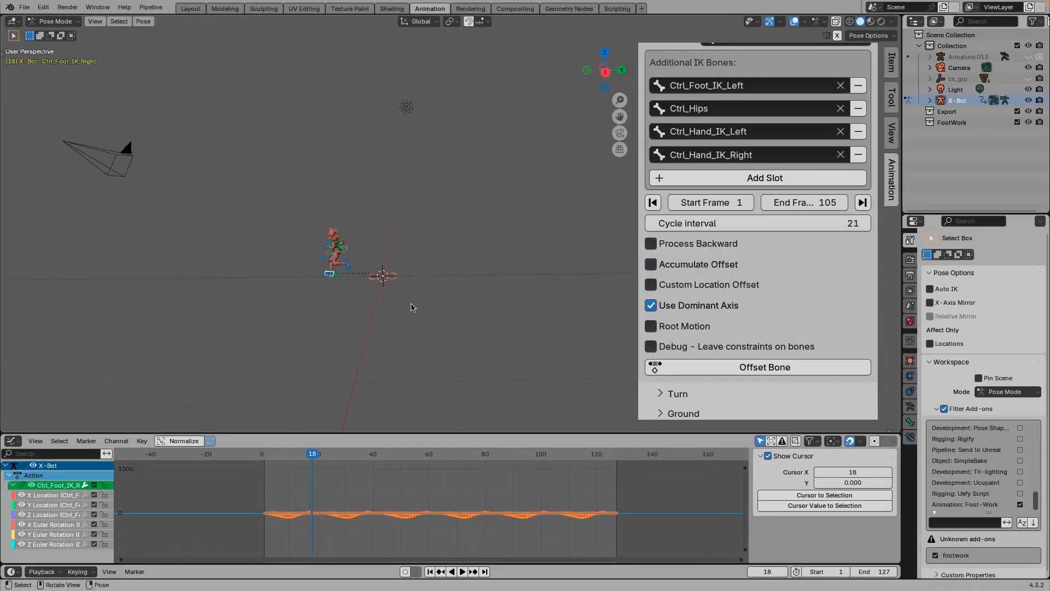
Step: Play and scrub the run between frames 18 and 49 to examine the transitions between its stride cycles
{"action": "middle_click_drag", "start_coordinate": [368, 484], "coordinate": [350, 471]}
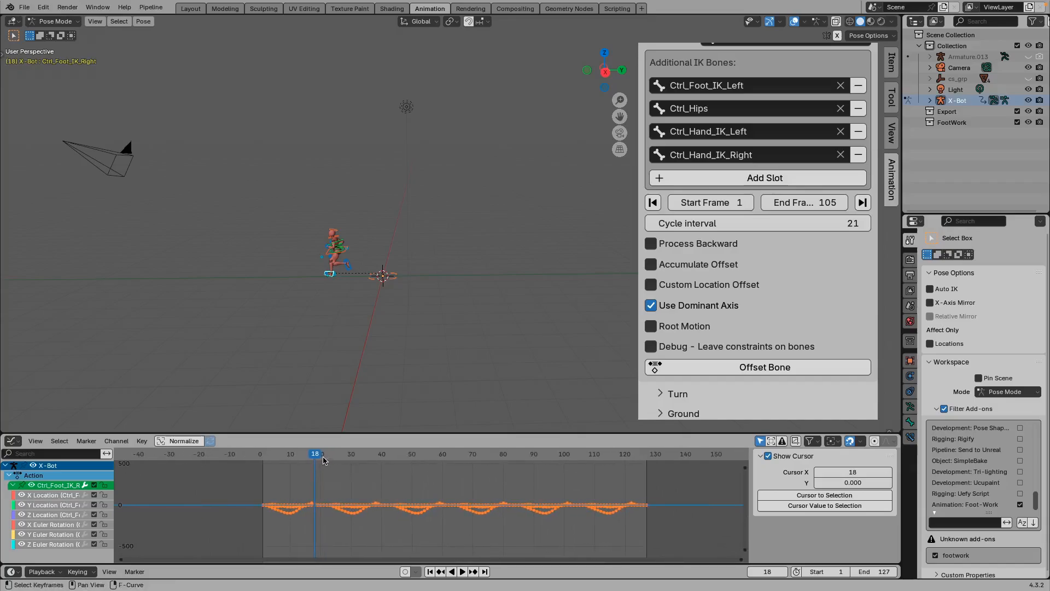
{"action": "key", "text": "space"}
{"action": "left_click_drag", "start_coordinate": [306, 458], "coordinate": [376, 468]}
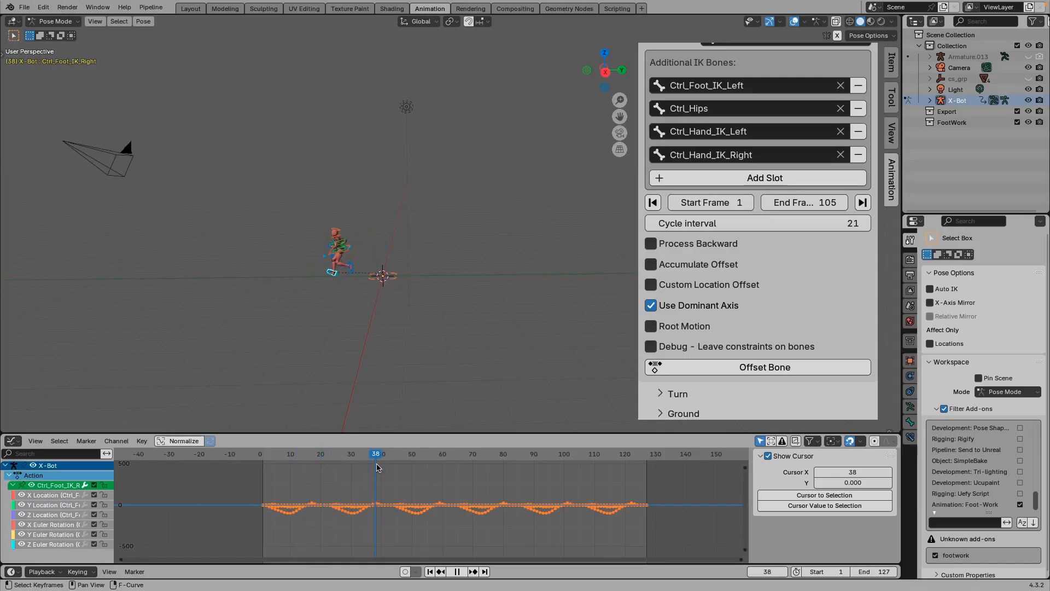
{"action": "key", "text": "space"}
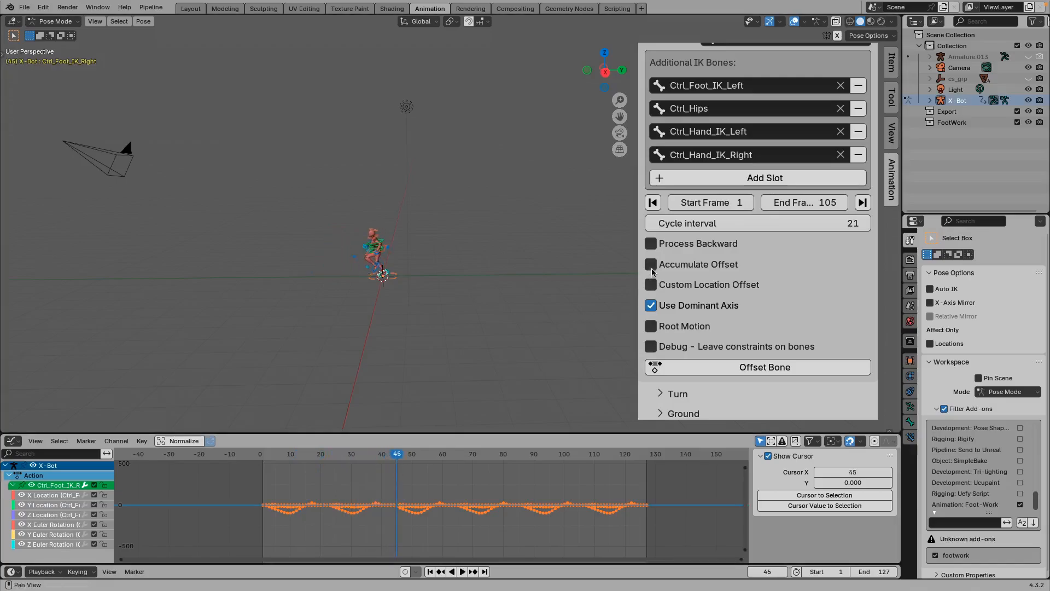
{"action": "key", "text": "space"}
{"action": "mouse_move", "coordinate": [364, 462]}
{"action": "left_mouse_down"}
{"action": "mouse_move", "coordinate": [269, 461]}
{"action": "mouse_move", "coordinate": [368, 470]}
{"action": "left_mouse_up"}
{"action": "key", "text": "space"}
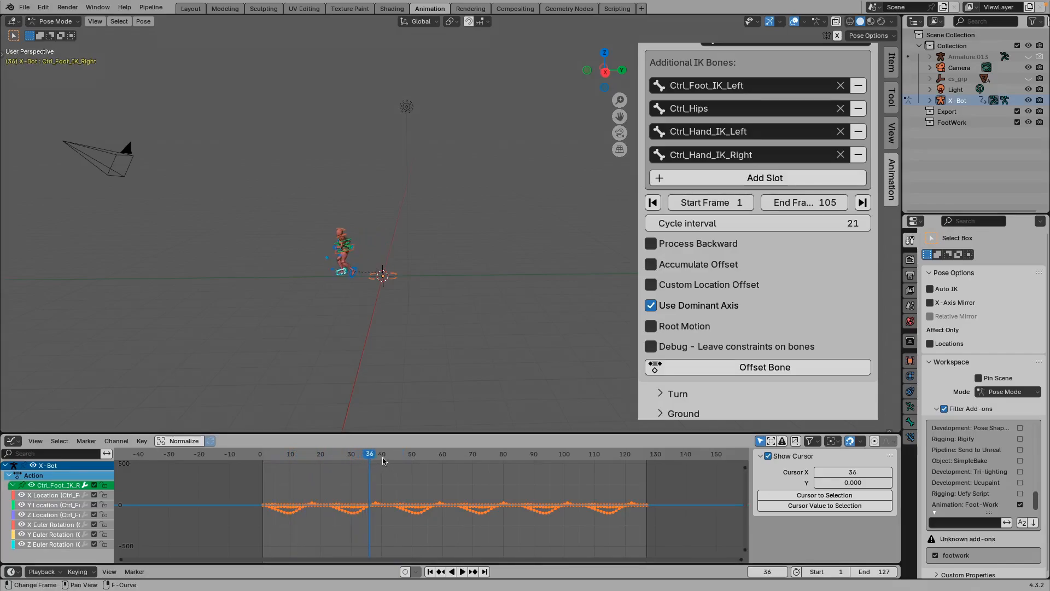
{"action": "left_click_drag", "start_coordinate": [445, 457], "coordinate": [410, 467]}
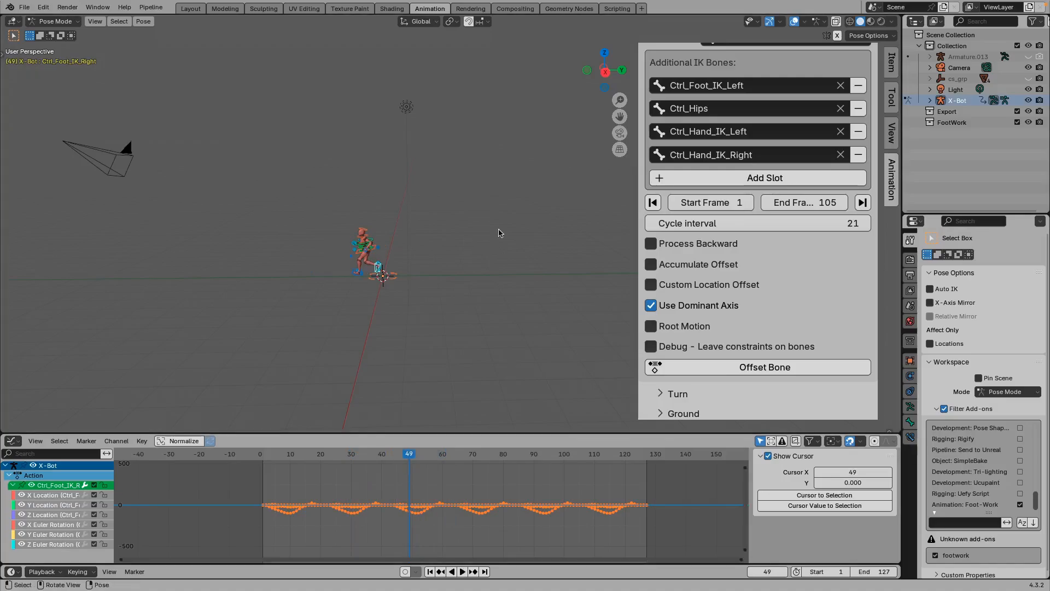
Step: Set the Offset frame range to 22–127 and apply Offset Bone with a cycle interval of 21
{"action": "left_click", "coordinate": [726, 200]}
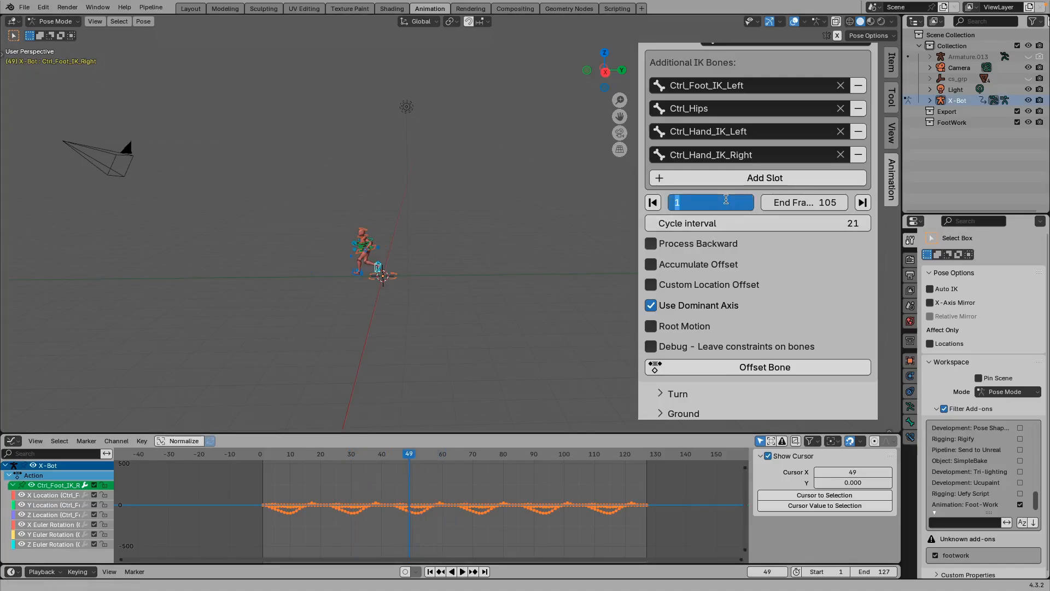
{"action": "type", "text": "22"}
{"action": "key", "text": "Return"}
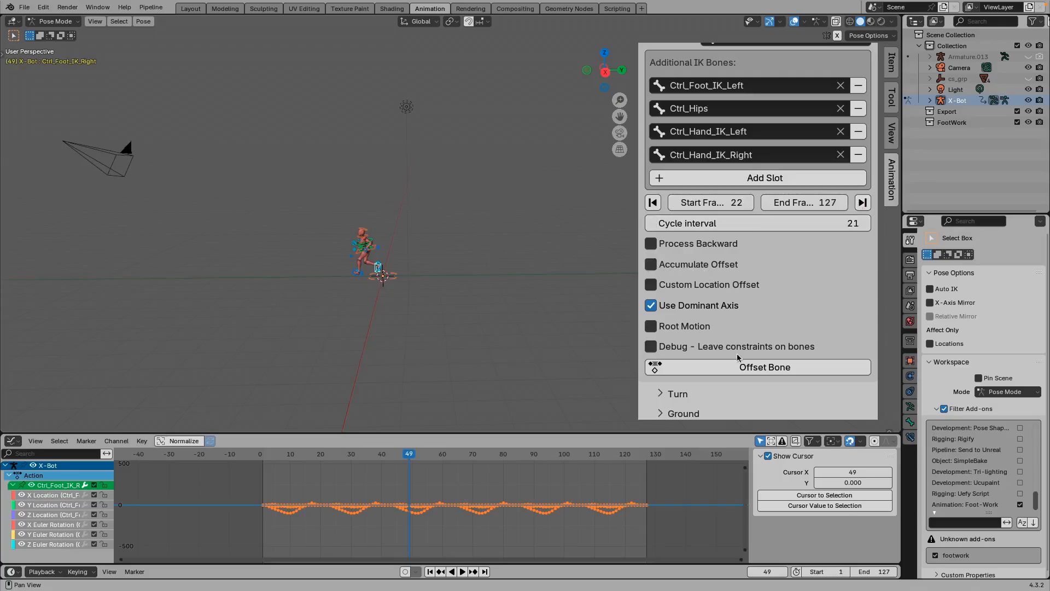
{"action": "left_click", "coordinate": [738, 373]}
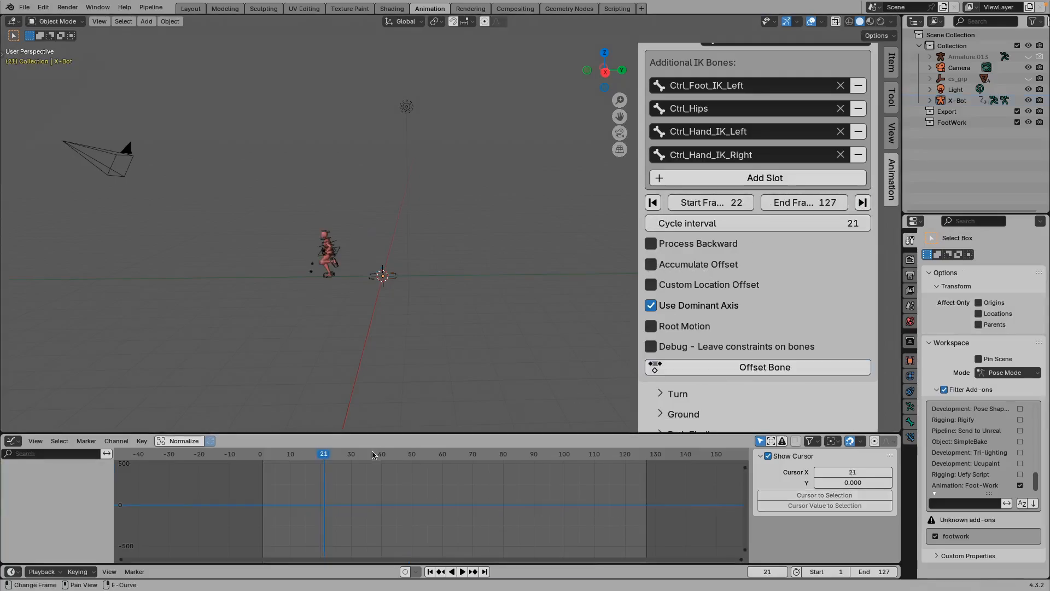
Step: Play the offset run from frame 1 and scrub around frame 39 to examine the forward travel
{"action": "left_click", "coordinate": [271, 454]}
{"action": "key", "text": "space"}
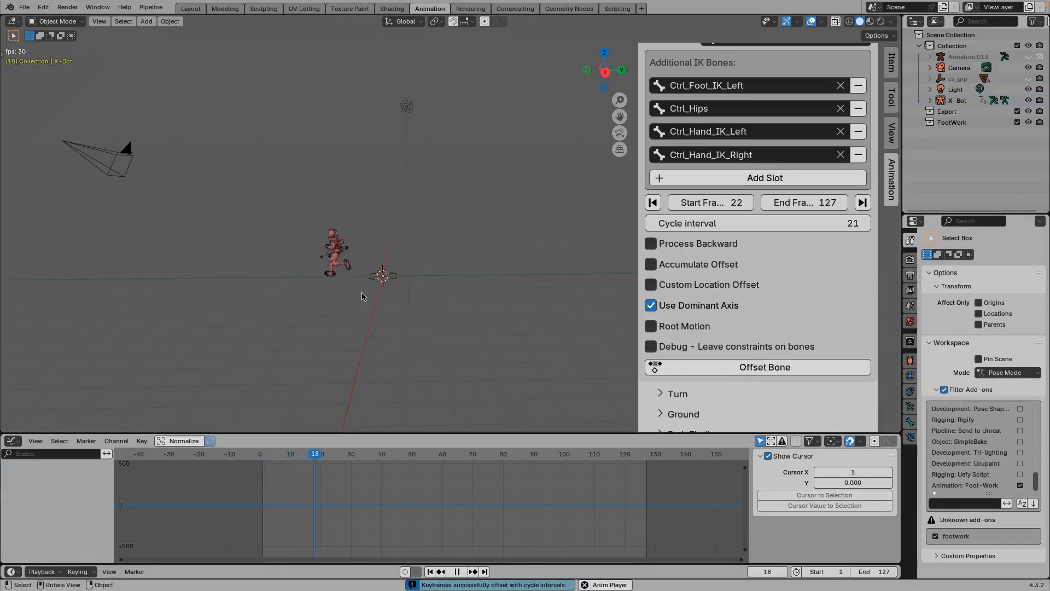
{"action": "key", "text": "space"}
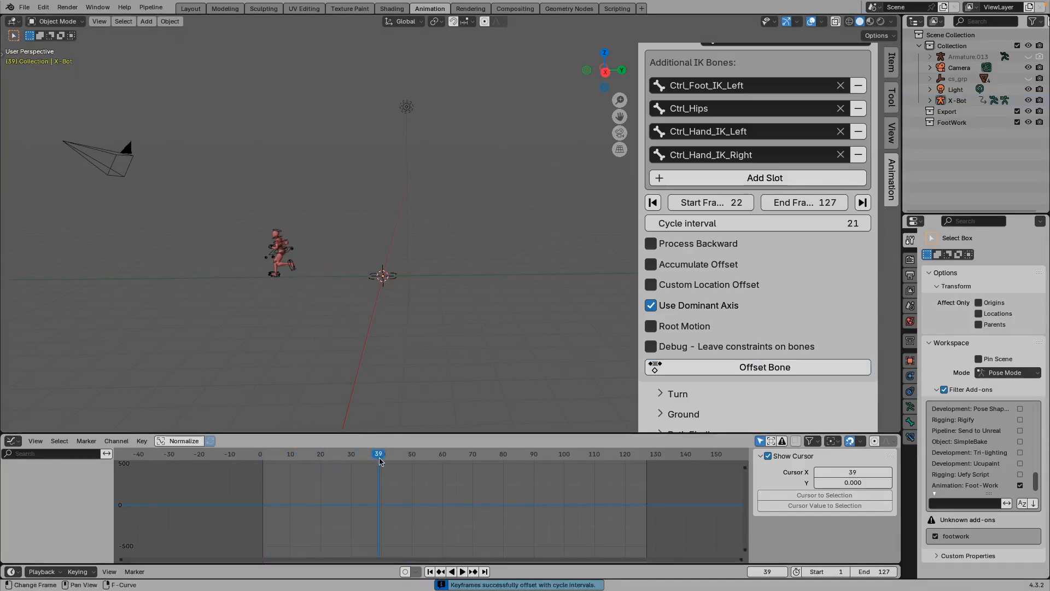
{"action": "mouse_move", "coordinate": [378, 458]}
{"action": "left_mouse_down"}
{"action": "mouse_move", "coordinate": [395, 460]}
{"action": "mouse_move", "coordinate": [385, 463]}
{"action": "left_mouse_up"}
{"action": "key", "text": "space"}
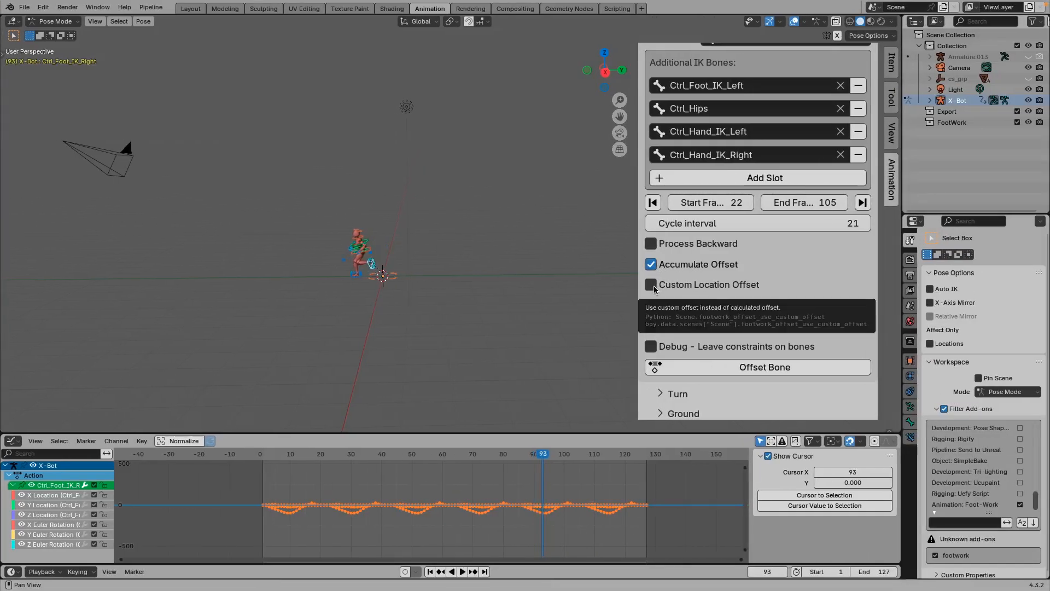
Step: Enable Custom Location Offset with an X value of -8.88 and apply Offset Bone over frames 1 to 127
{"action": "left_click", "coordinate": [651, 285]}
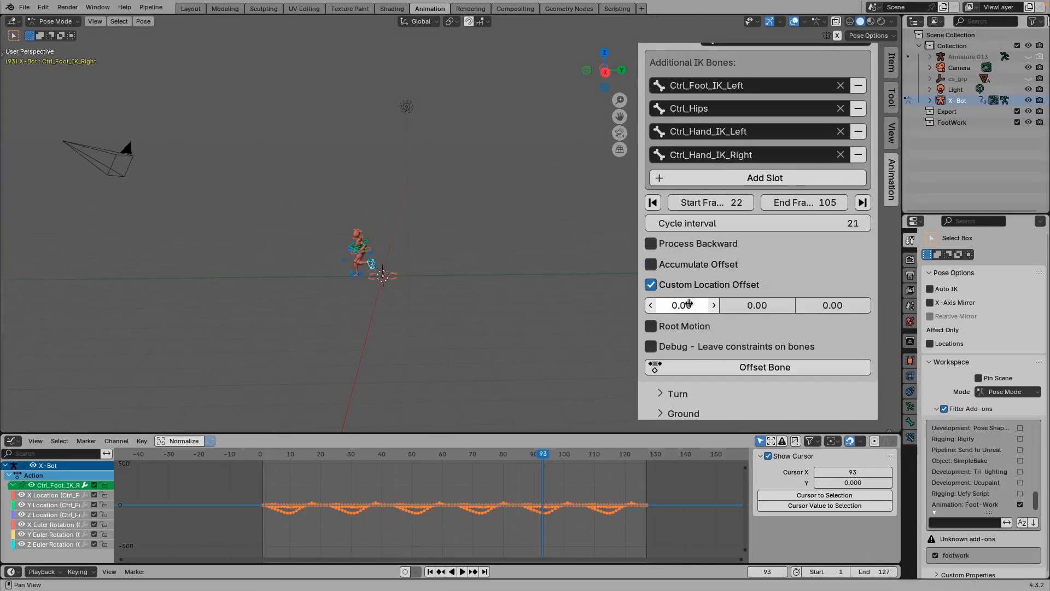
{"action": "mouse_move", "coordinate": [690, 305]}
{"action": "left_mouse_down"}
{"action": "mouse_move", "coordinate": [673, 305]}
{"action": "mouse_move", "coordinate": [691, 303]}
{"action": "left_mouse_up"}
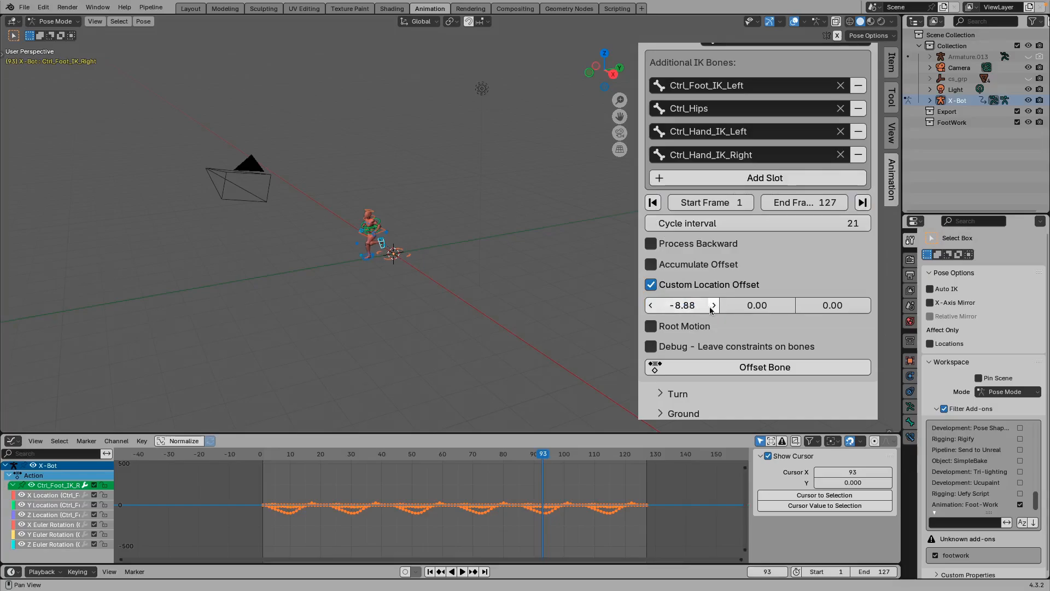
{"action": "left_click", "coordinate": [719, 367]}
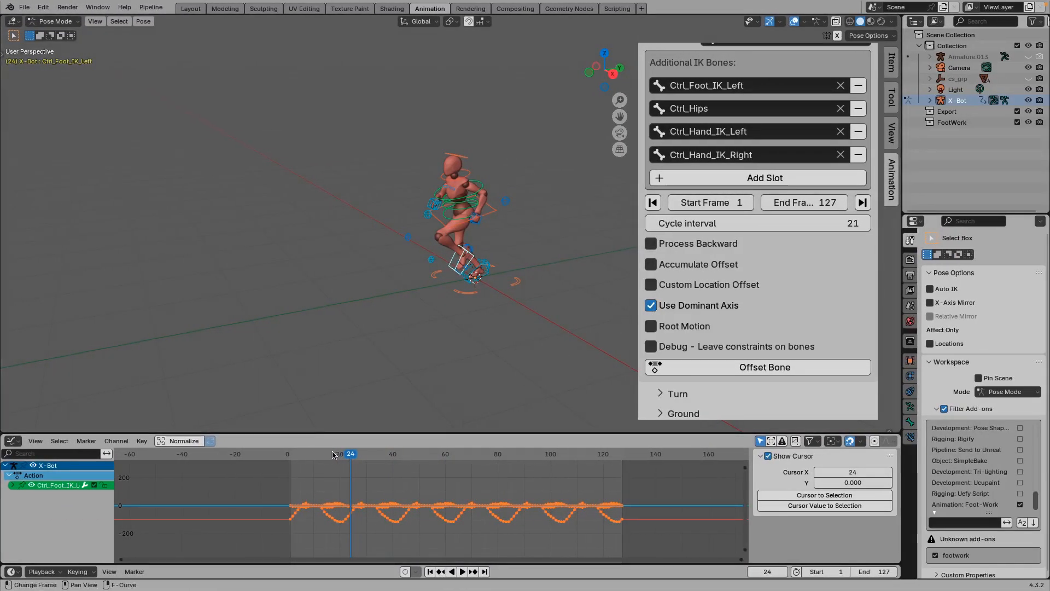
Step: Scrub the run to frame 18 and examine the left foot's pose in the front orthographic view
{"action": "mouse_move", "coordinate": [333, 452]}
{"action": "left_mouse_down"}
{"action": "mouse_move", "coordinate": [319, 455]}
{"action": "mouse_move", "coordinate": [342, 460]}
{"action": "left_mouse_up"}
{"action": "mouse_move", "coordinate": [345, 464]}
{"action": "left_mouse_down"}
{"action": "mouse_move", "coordinate": [392, 471]}
{"action": "mouse_move", "coordinate": [353, 456]}
{"action": "left_mouse_up"}
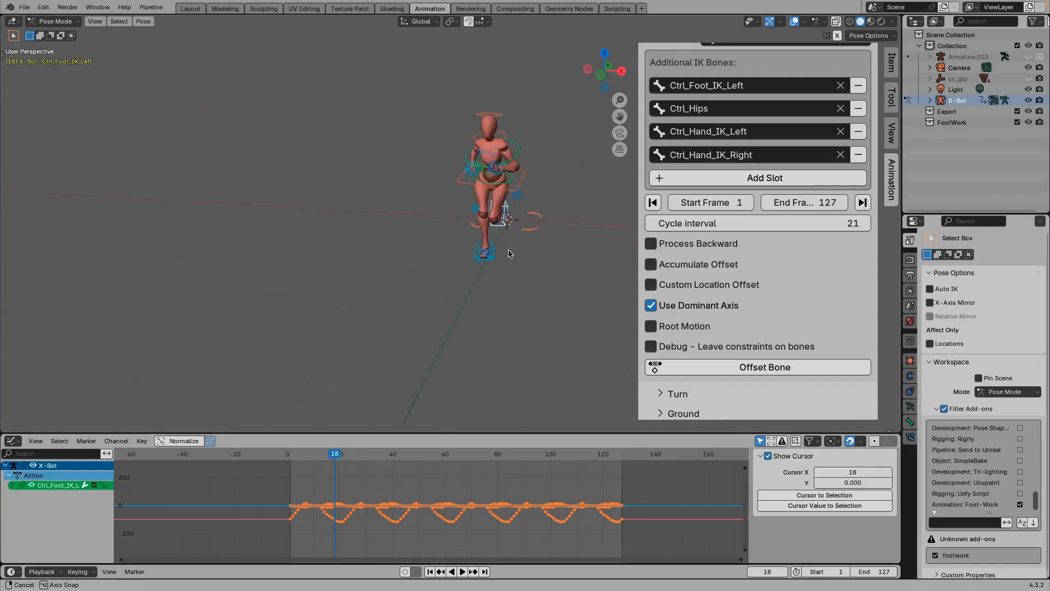
{"action": "key", "text": "KP_1"}
{"action": "scroll", "coordinate": [513, 253], "scroll_direction": "up", "scroll_amount": 5}
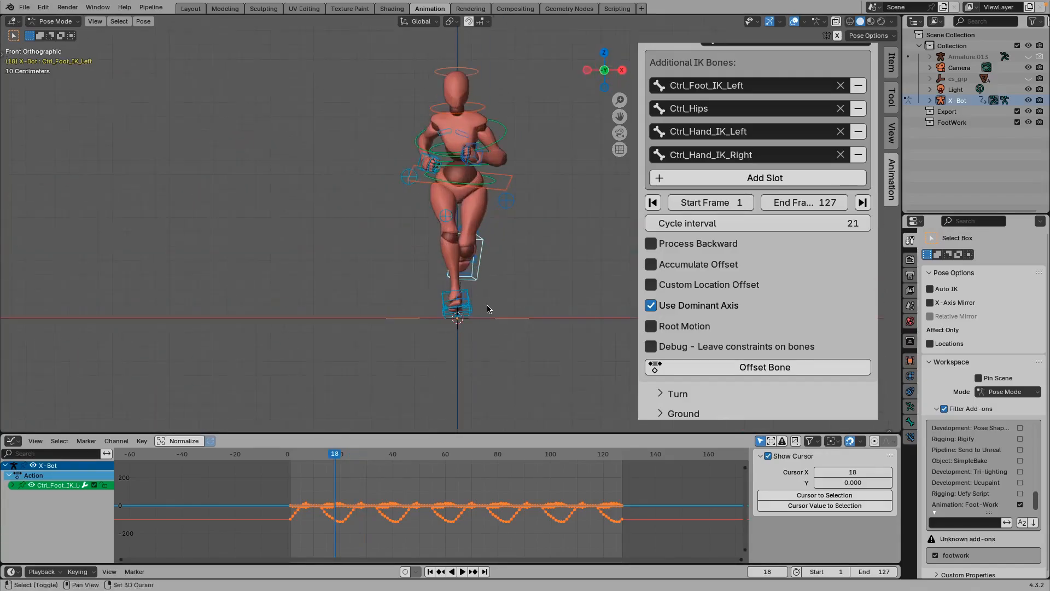
{"action": "scroll", "coordinate": [388, 349], "scroll_direction": "up", "scroll_amount": 2}
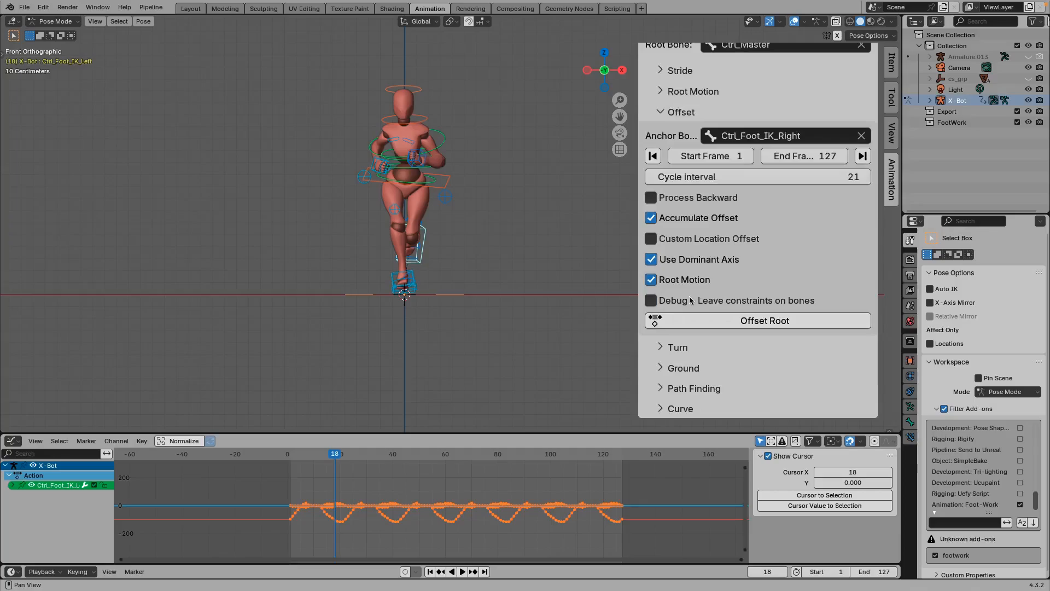
Step: Select the Ctrl_Master root bone, apply Offset Root over frames 22 to 127 with Accumulate Offset and Root Motion, and play the run
{"action": "middle_click_drag", "start_coordinate": [507, 269], "coordinate": [320, 324]}
{"action": "left_click", "coordinate": [283, 312]}
{"action": "left_click", "coordinate": [347, 278], "text": "shift"}
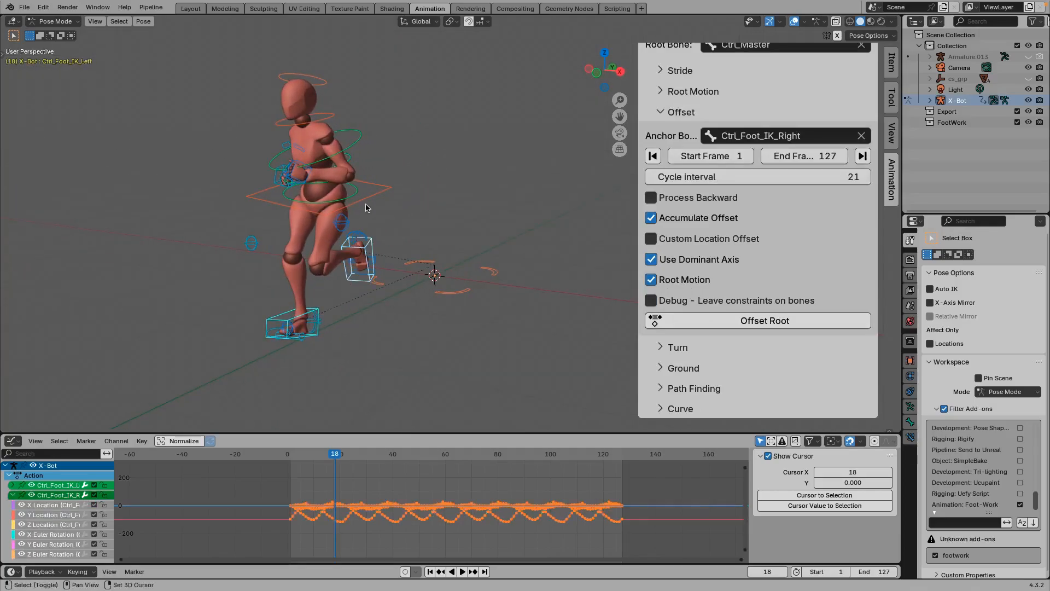
{"action": "left_click", "coordinate": [367, 199], "text": "shift"}
{"action": "left_click", "coordinate": [453, 299]}
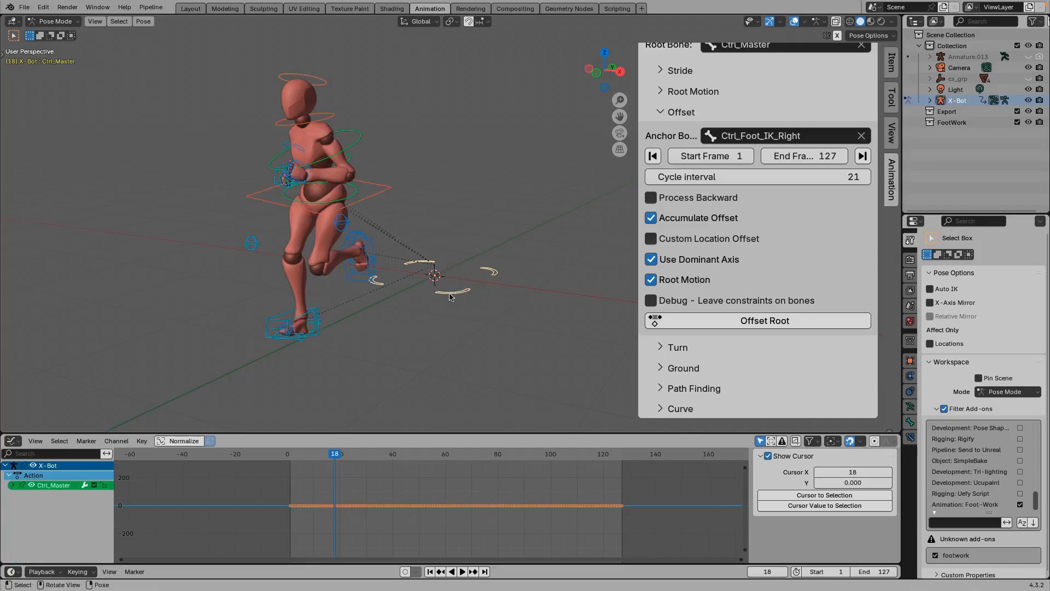
{"action": "left_click", "coordinate": [732, 324]}
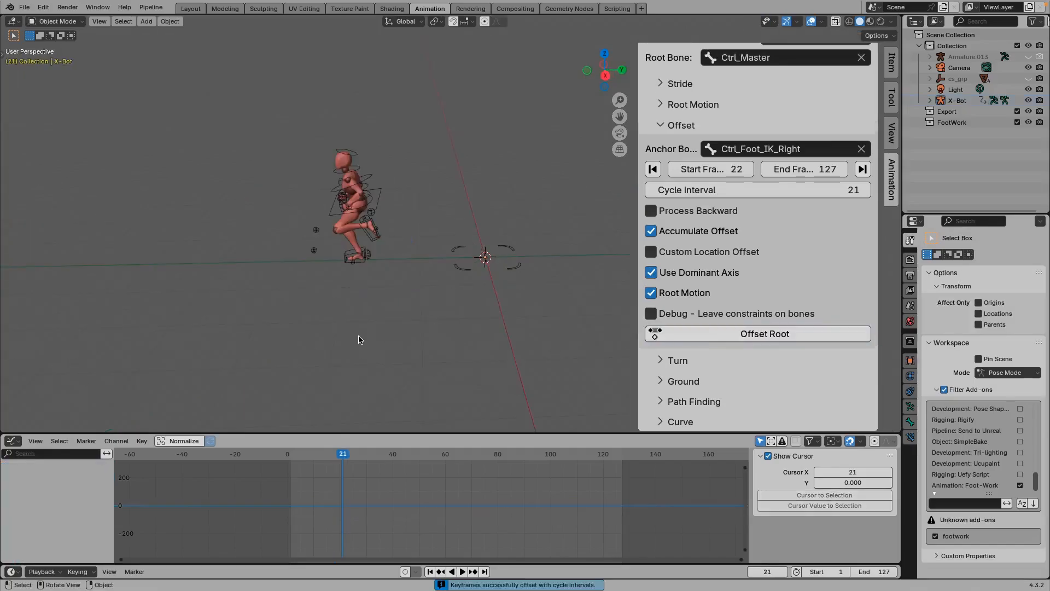
{"action": "key", "text": "space"}
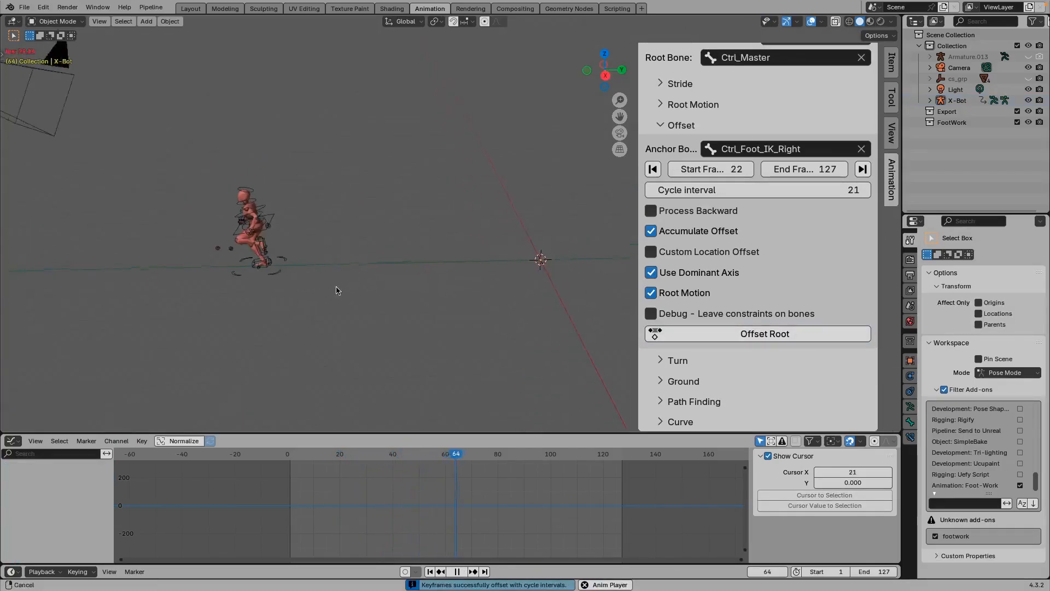
{"action": "key", "text": "space"}
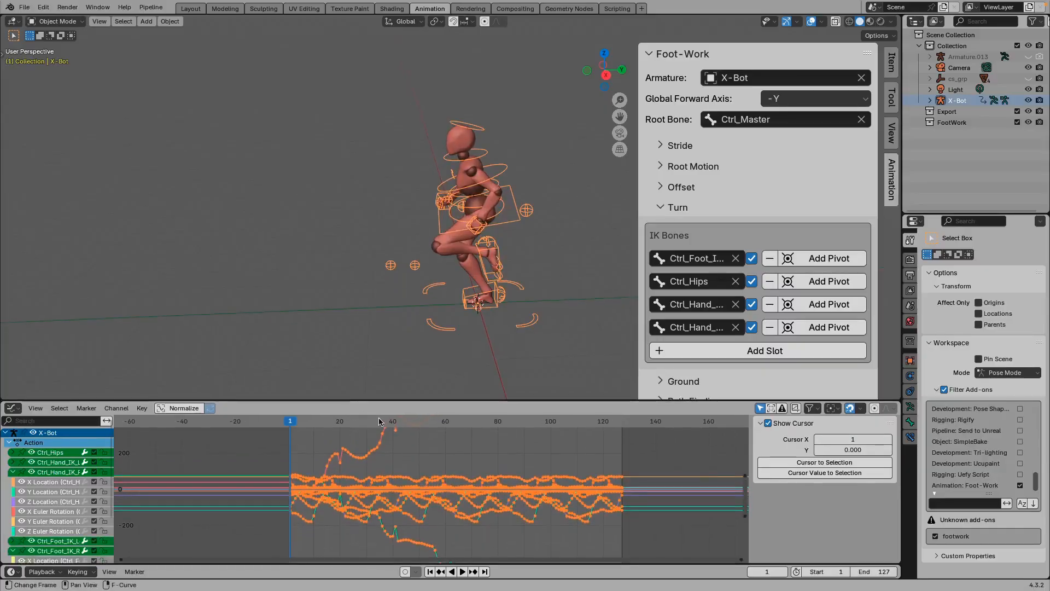
Step: Move the playhead to frame 9, where the character's front foot is planted on the ground
{"action": "middle_click_drag", "start_coordinate": [400, 493], "coordinate": [392, 483], "text": "ctrl"}
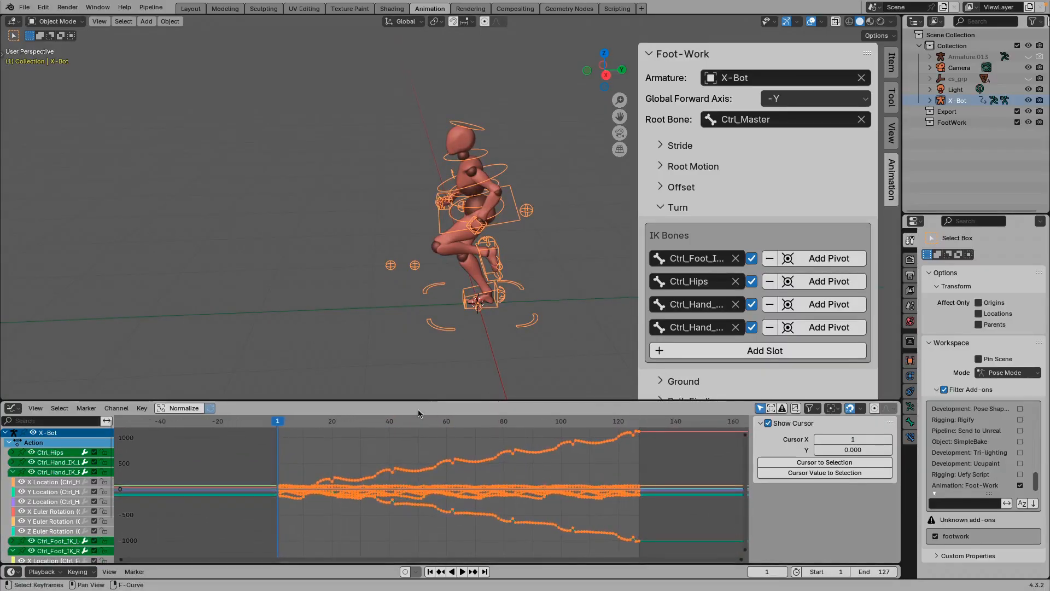
{"action": "mouse_move", "coordinate": [302, 426]}
{"action": "left_mouse_down"}
{"action": "mouse_move", "coordinate": [280, 434]}
{"action": "mouse_move", "coordinate": [304, 435]}
{"action": "left_mouse_up"}
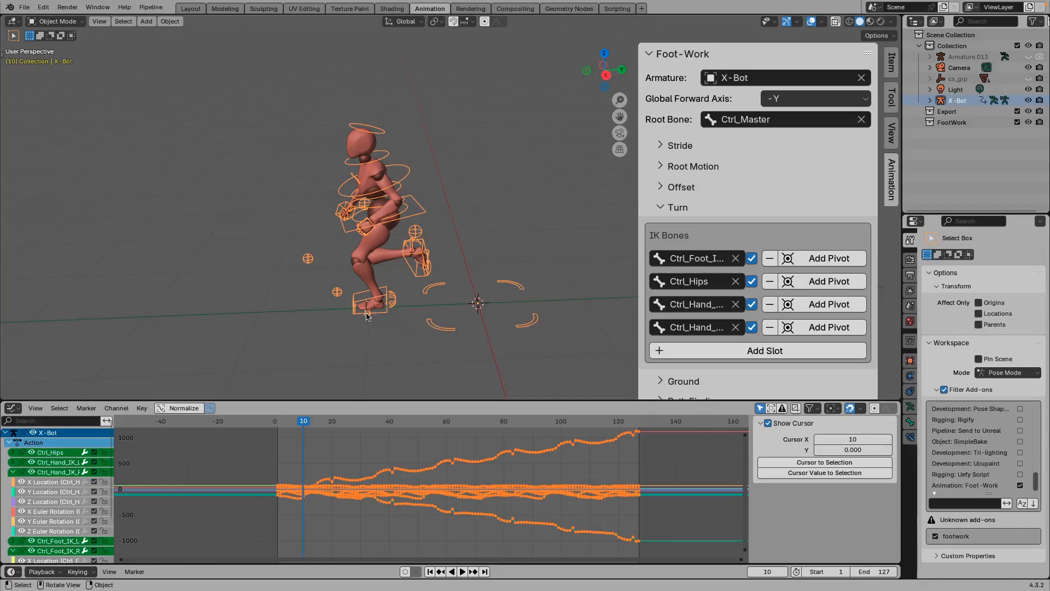
{"action": "left_click", "coordinate": [301, 427]}
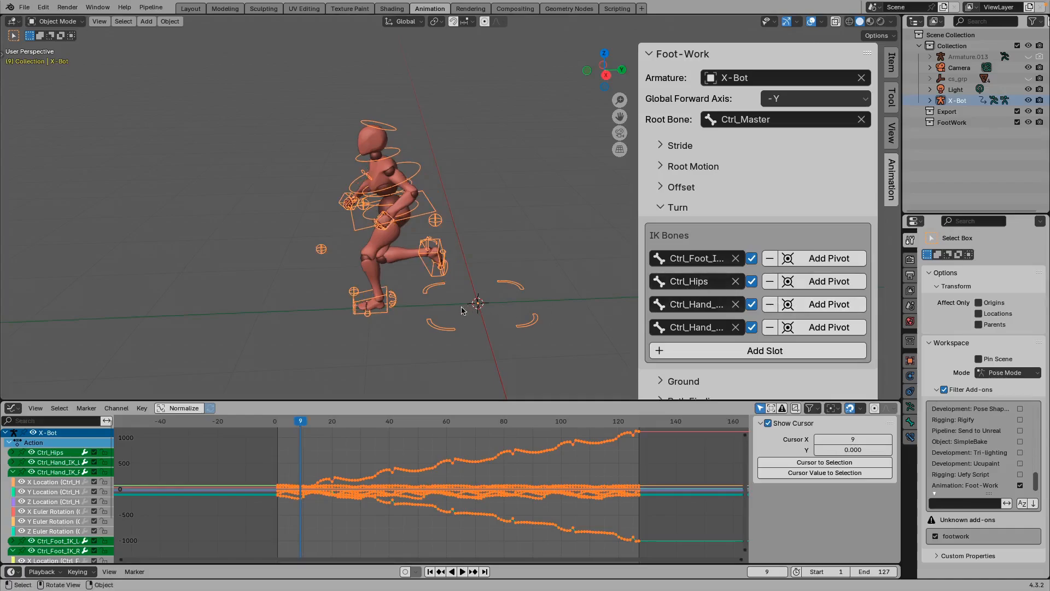
Step: Switch the X-Bot rig to Pose Mode and select the Ctrl_Foot_01_Left bone under the planted foot
{"action": "left_click_drag", "start_coordinate": [637, 298], "coordinate": [602, 297]}
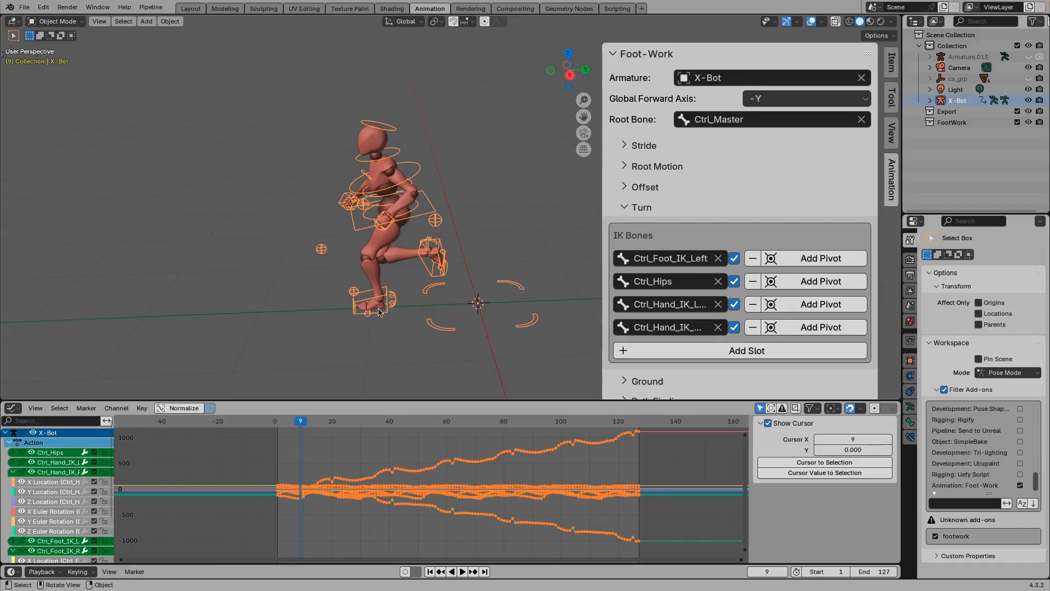
{"action": "middle_click_drag", "start_coordinate": [378, 309], "coordinate": [379, 264], "text": "shift"}
{"action": "mouse_move", "coordinate": [379, 304]}
{"action": "middle_mouse_down", "text": "ctrl"}
{"action": "mouse_move", "coordinate": [380, 260]}
{"action": "mouse_move", "coordinate": [376, 292]}
{"action": "middle_mouse_up", "text": "ctrl"}
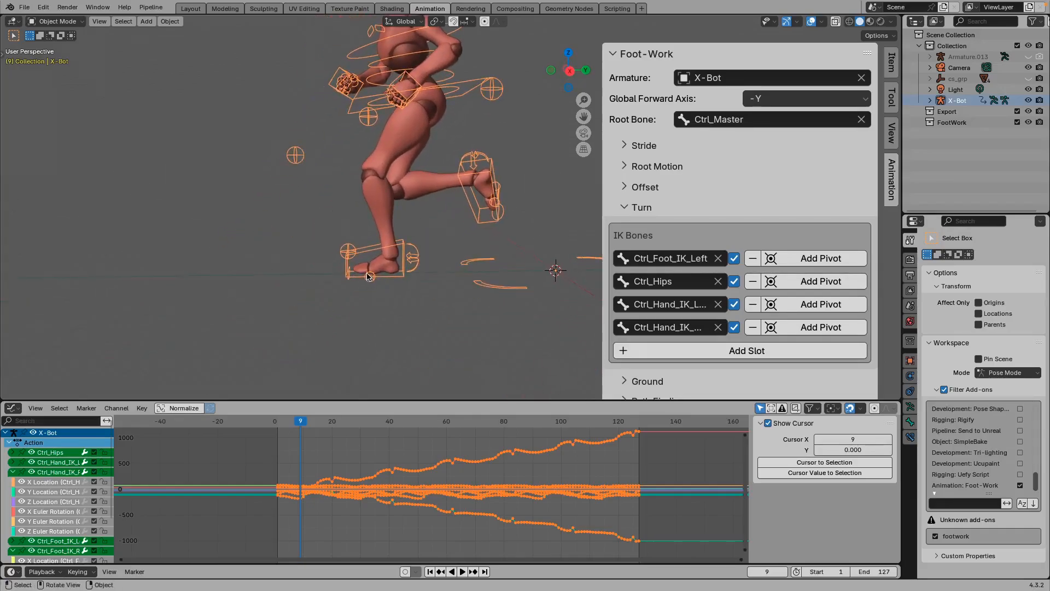
{"action": "key", "text": "ctrl+Tab"}
{"action": "left_click", "coordinate": [370, 287]}
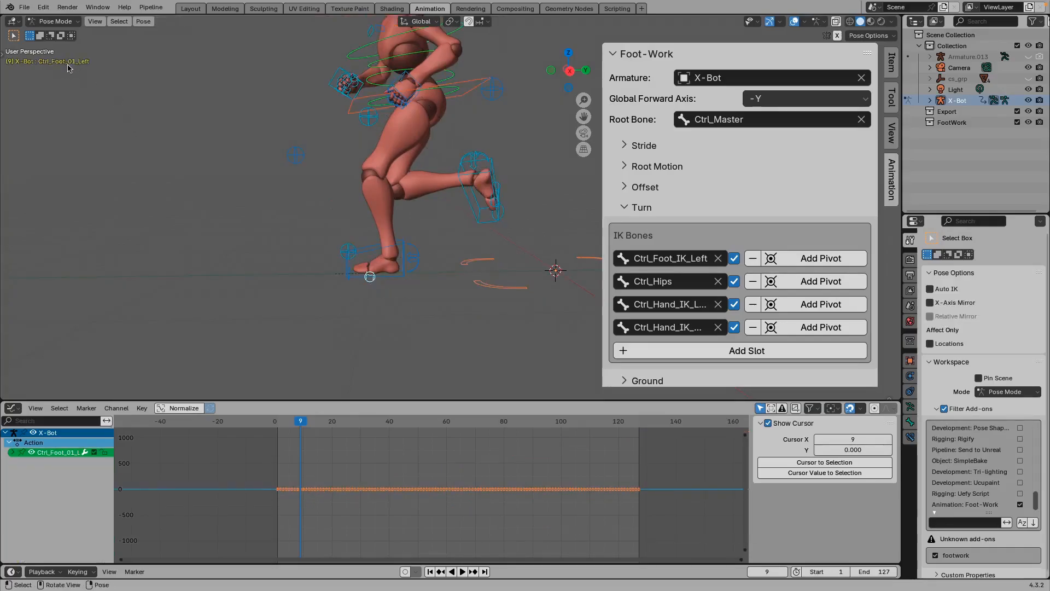
Step: Add a slot to the Turn IK Bones list and assign Ctrl_Foot_01_Left to it
{"action": "left_click", "coordinate": [723, 352]}
{"action": "left_click", "coordinate": [697, 350]}
{"action": "type", "text": "foo"}
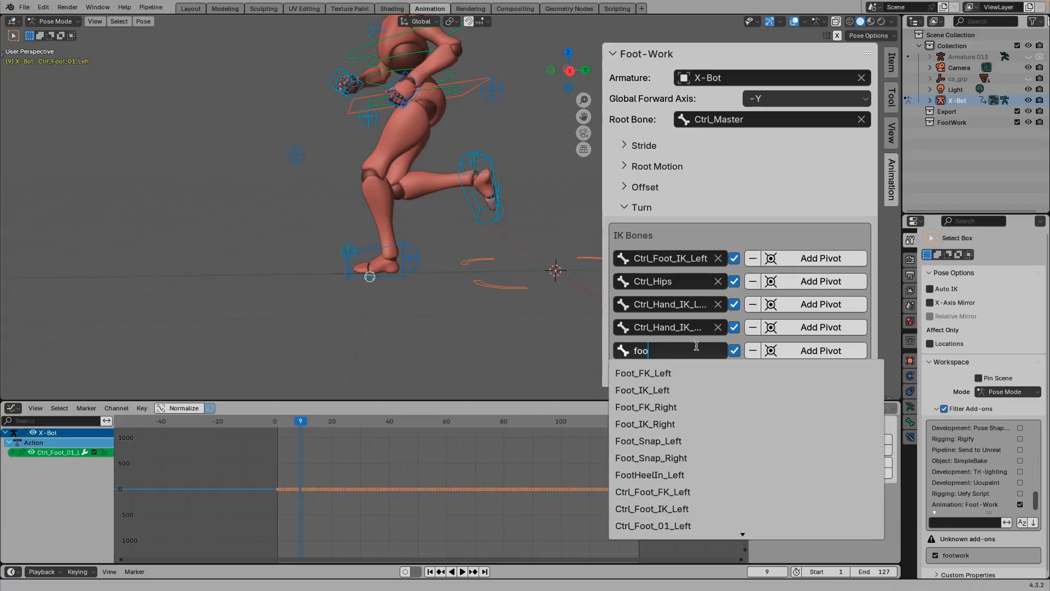
{"action": "type", "text": "t01"}
{"action": "left_click", "coordinate": [686, 375]}
Step: Add another Turn IK Bones slot with Ctrl_Foot_01_Right and widen the sidebar to show the full bone names
{"action": "left_click", "coordinate": [686, 375]}
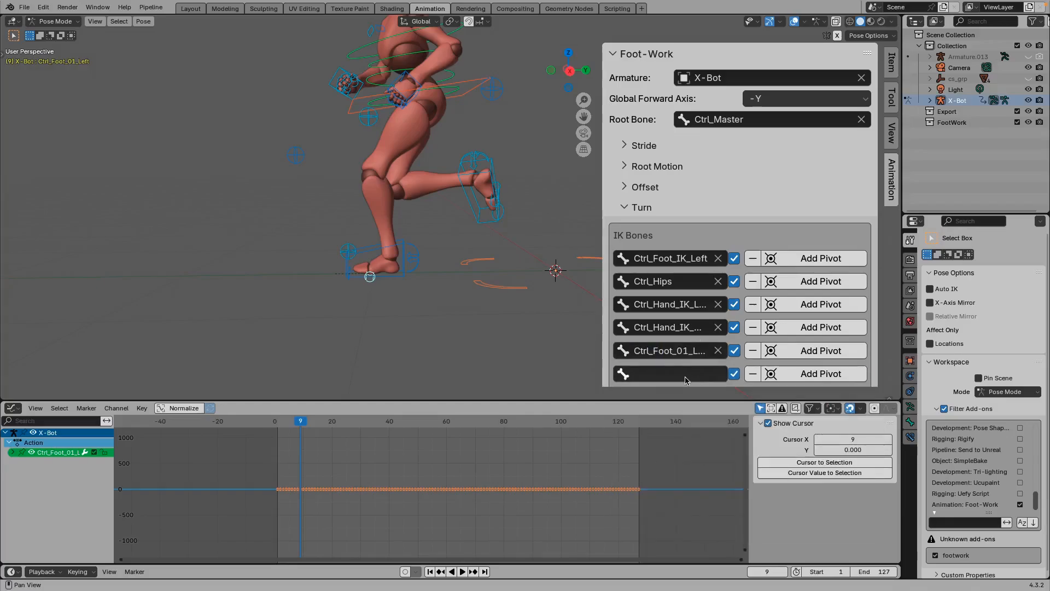
{"action": "left_click", "coordinate": [684, 376]}
{"action": "type", "text": "foot01"}
{"action": "left_click", "coordinate": [653, 434]}
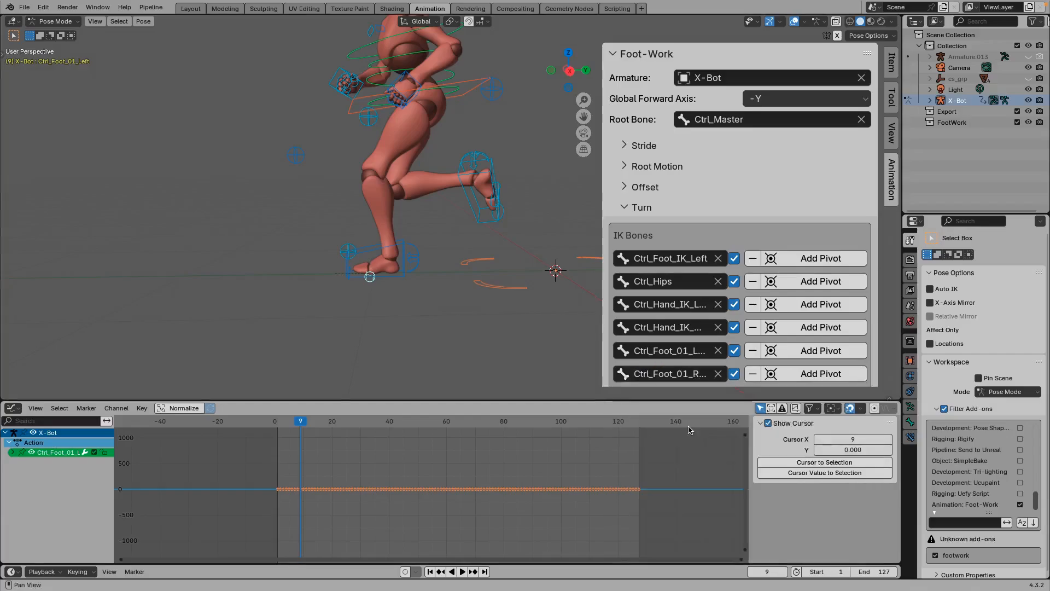
{"action": "left_click_drag", "start_coordinate": [600, 363], "coordinate": [576, 363]}
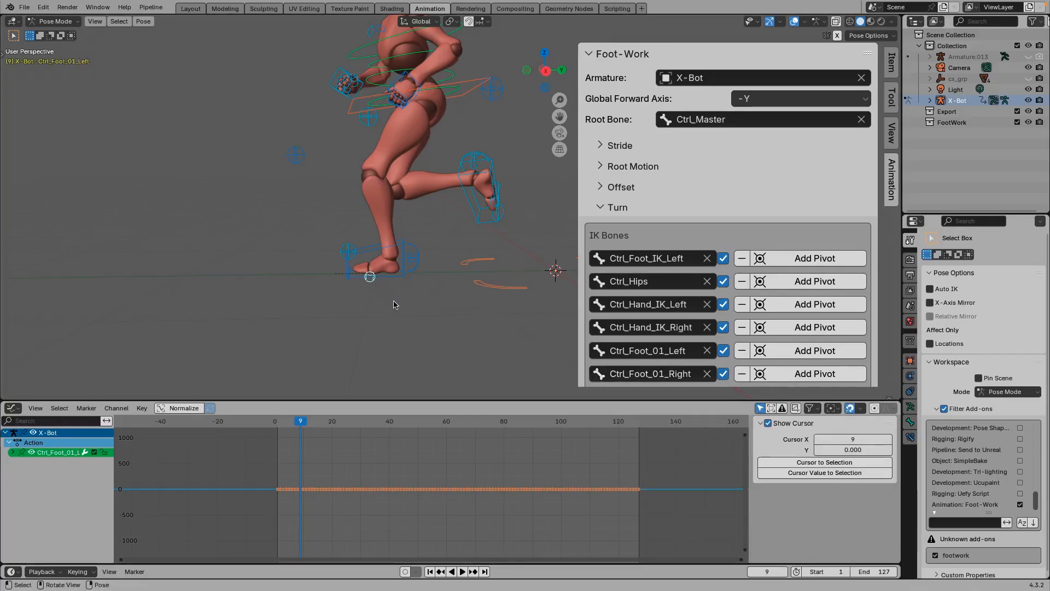
Step: Test-rotate Ctrl_Foot_01_Left without keeping the rotation, and disable the Ctrl_Foot_01_Left and Ctrl_Foot_01_Right entries in the Turn list
{"action": "key", "text": "r"}
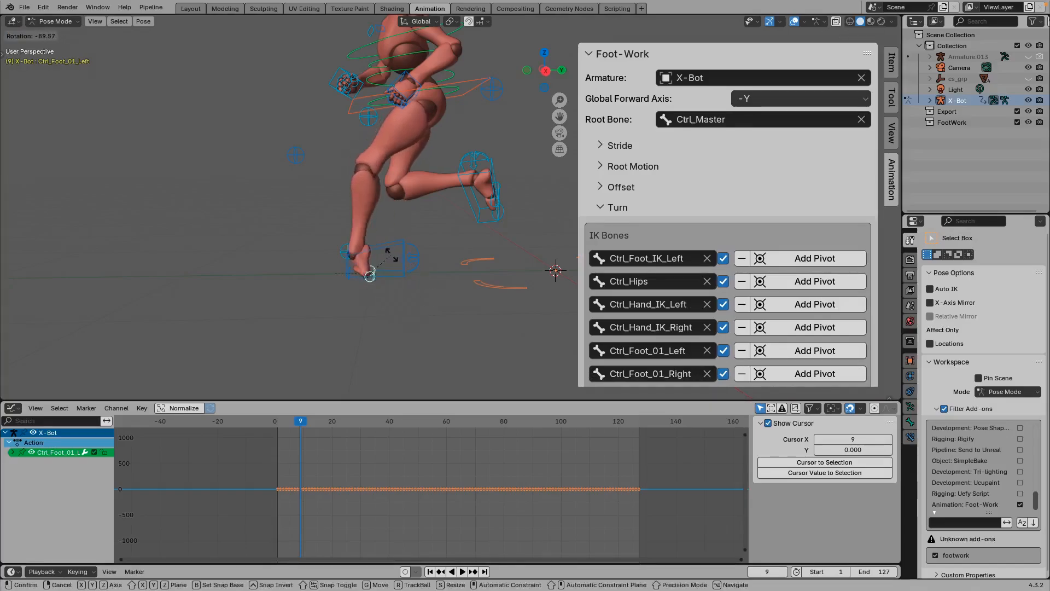
{"action": "right_click", "coordinate": [441, 332]}
{"action": "scroll", "coordinate": [714, 361], "scroll_direction": "down", "scroll_amount": 2}
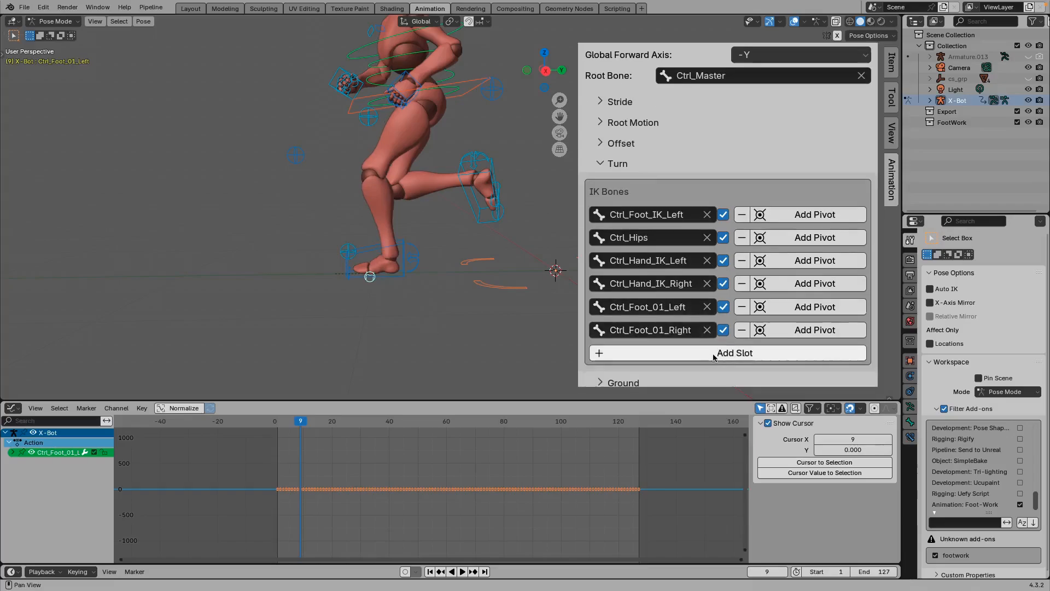
{"action": "left_click", "coordinate": [725, 308]}
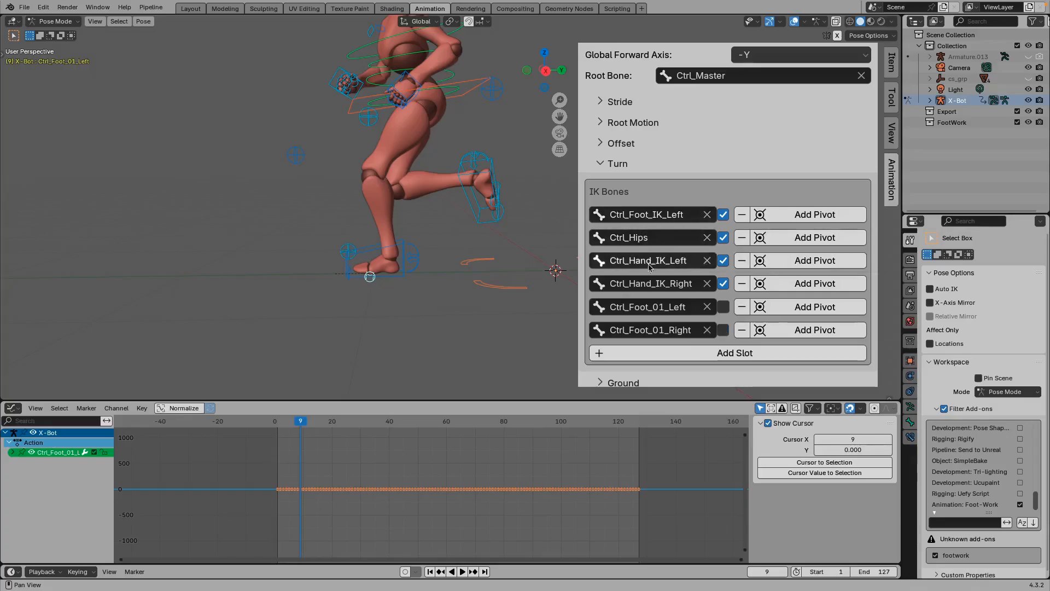
Step: Add a slot for Ctrl_Foot_IK_Right to the Turn IK Bones list and leave it enabled
{"action": "left_click", "coordinate": [680, 354]}
{"action": "left_click", "coordinate": [663, 350]}
{"action": "type", "text": "f"}
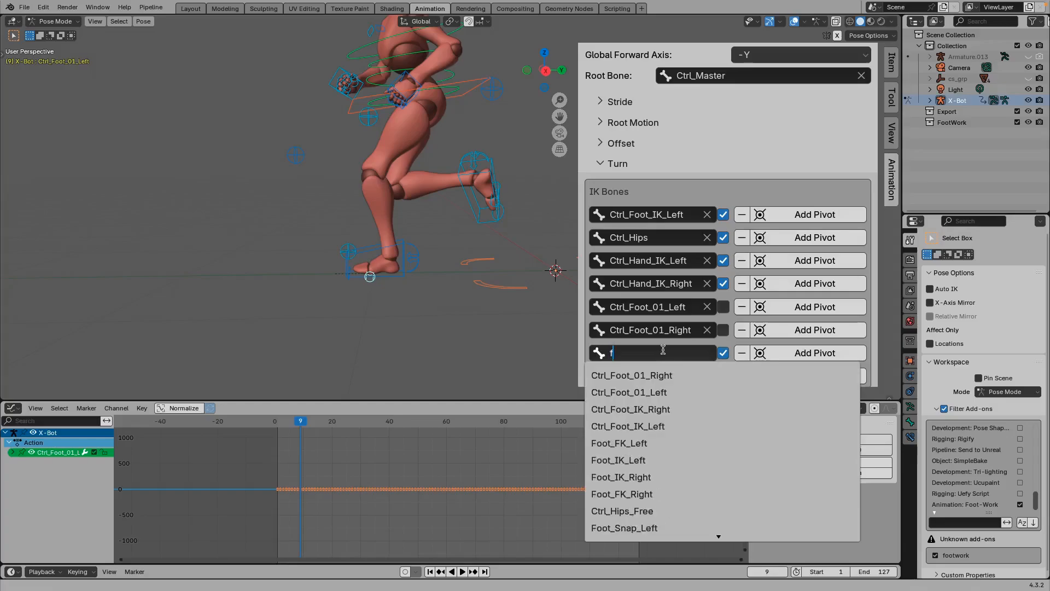
{"action": "type", "text": "oot"}
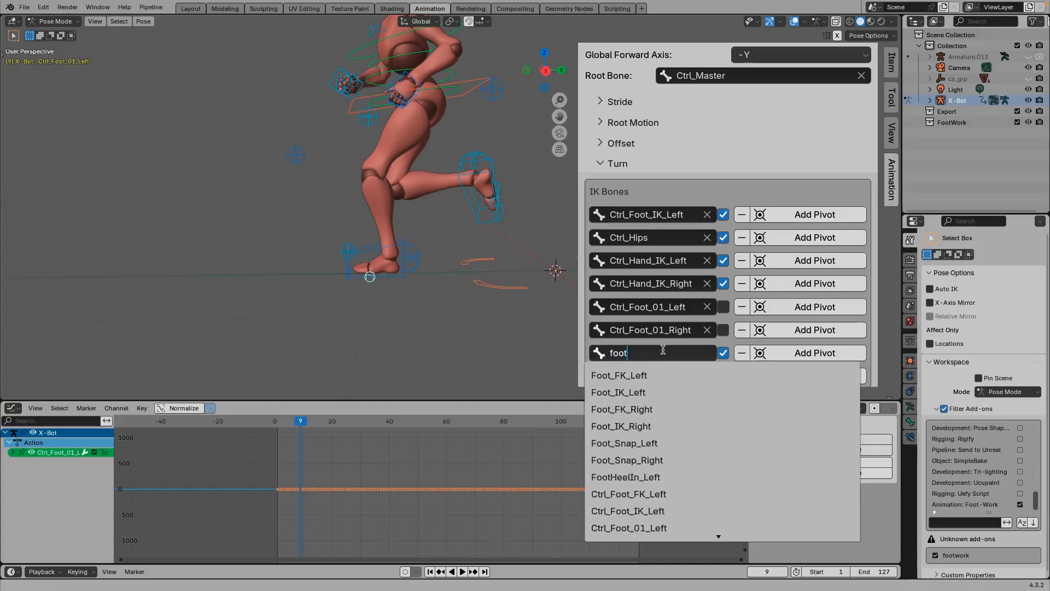
{"action": "type", "text": "ikr"}
{"action": "left_click", "coordinate": [669, 392]}
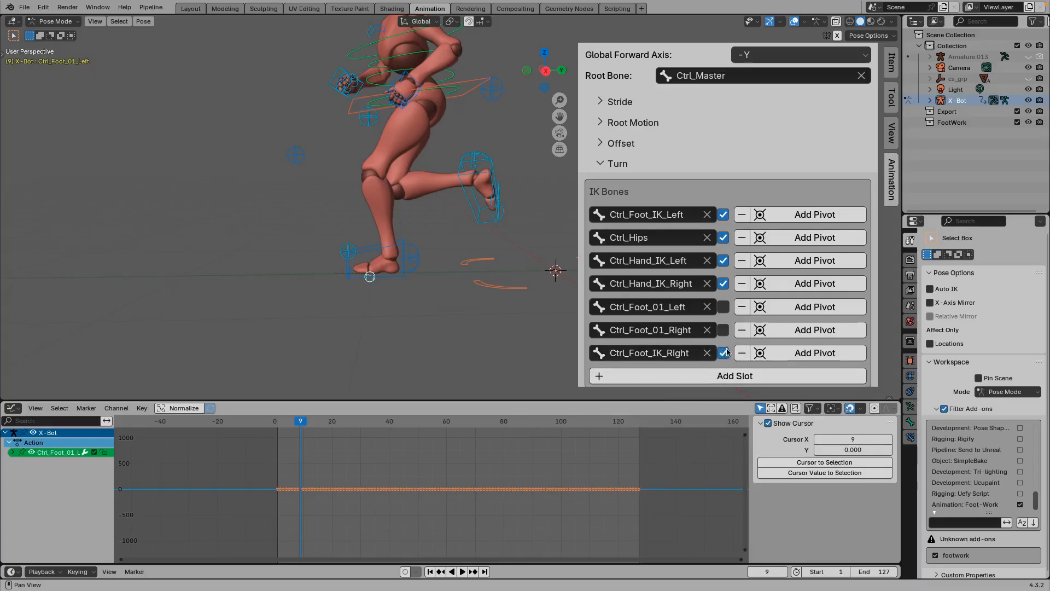
Step: Check the planted left foot at frame 9 and add a turn pivot for Ctrl_Foot_01_Left there
{"action": "middle_click_drag", "start_coordinate": [437, 286], "coordinate": [379, 263]}
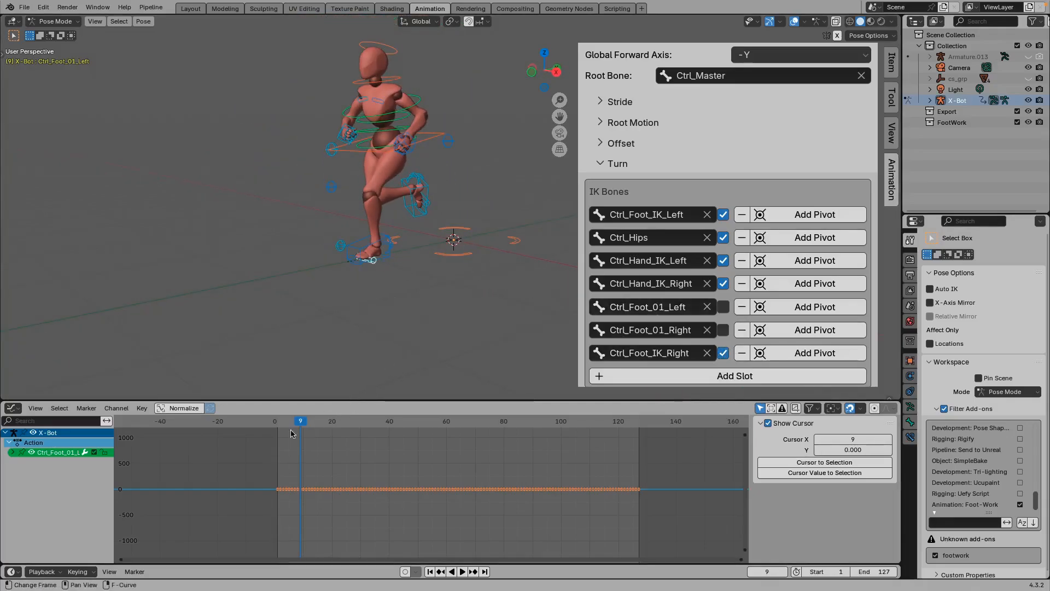
{"action": "scroll", "coordinate": [304, 449], "scroll_direction": "up", "scroll_amount": 3}
{"action": "middle_click_drag", "start_coordinate": [307, 451], "coordinate": [381, 446]}
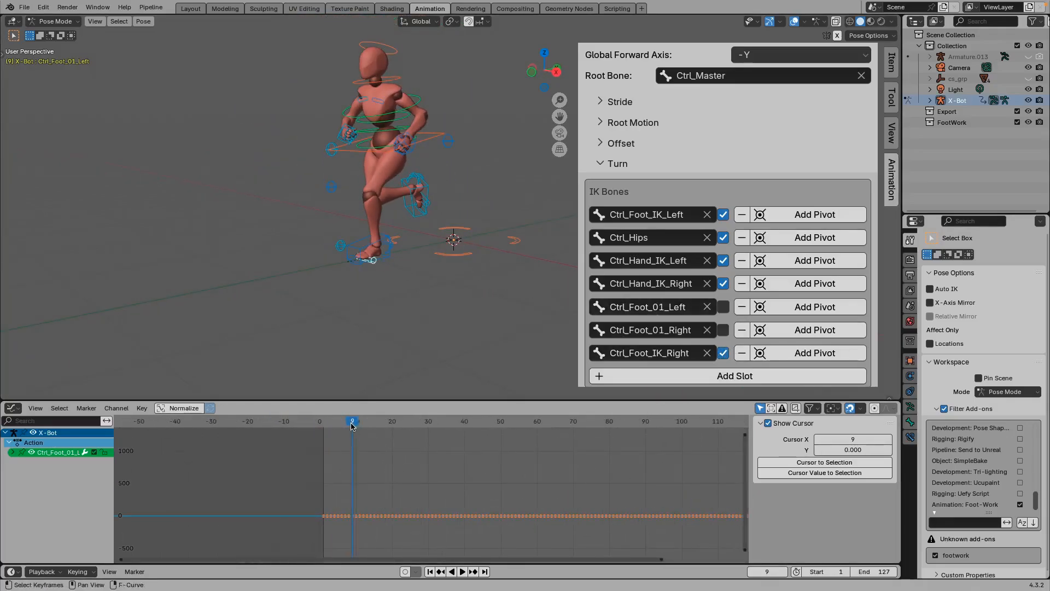
{"action": "key", "text": "space"}
{"action": "key", "text": "space"}
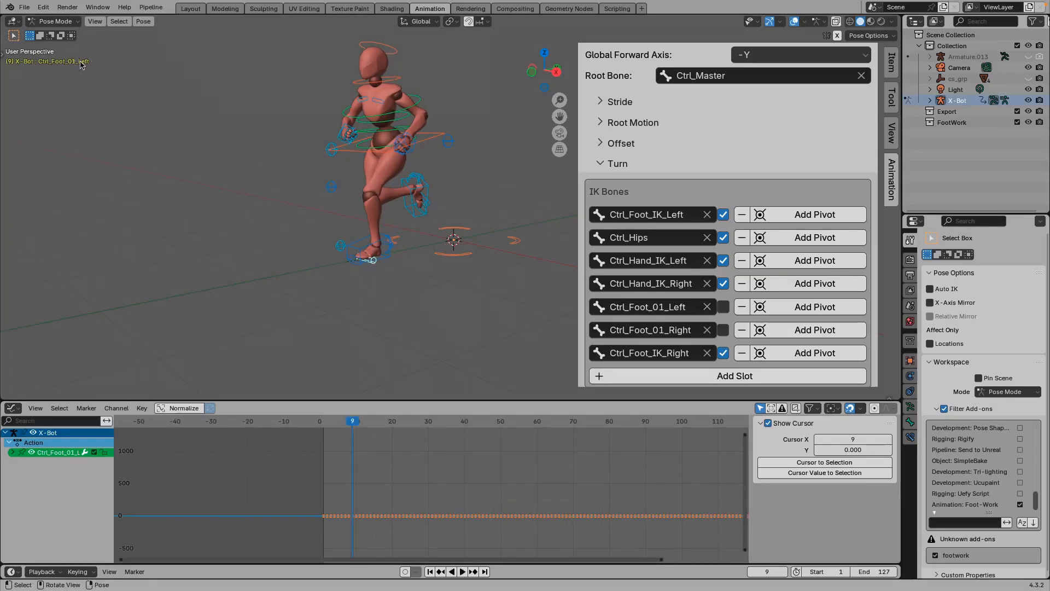
{"action": "left_click", "coordinate": [803, 306]}
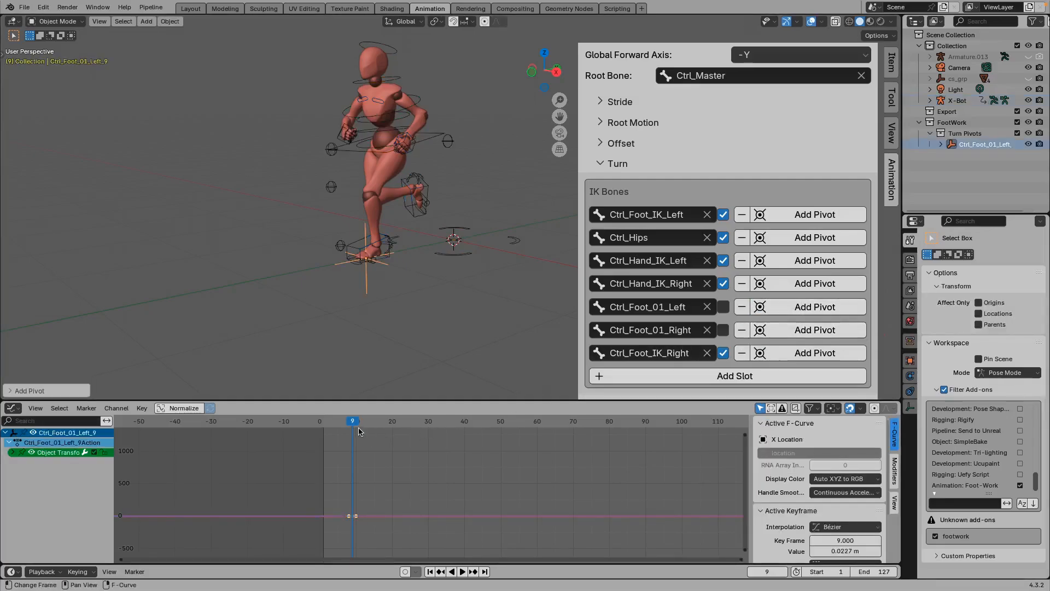
Step: Rotate the Ctrl_Foot_01_Left pivot about the global Z axis at frame 18 to turn the character, and keyframe it
{"action": "left_click_drag", "start_coordinate": [355, 426], "coordinate": [386, 429]}
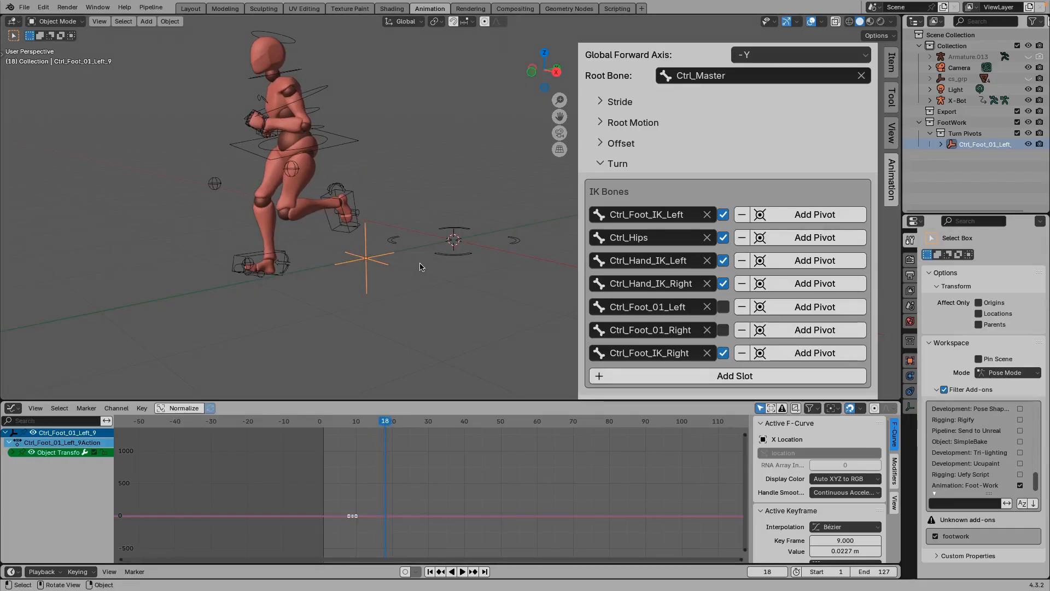
{"action": "key", "text": "r"}
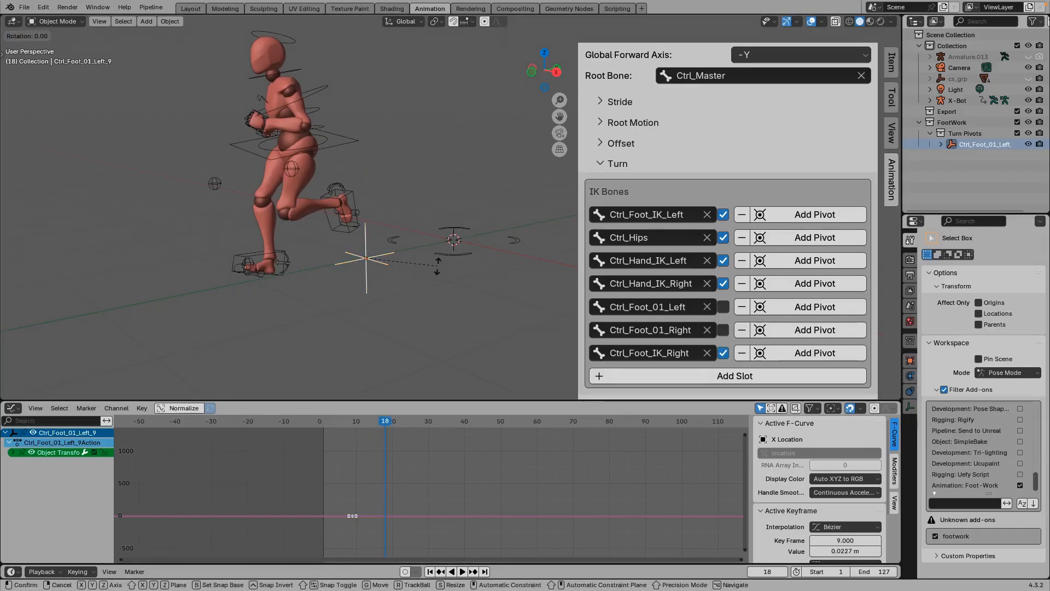
{"action": "key", "text": "z"}
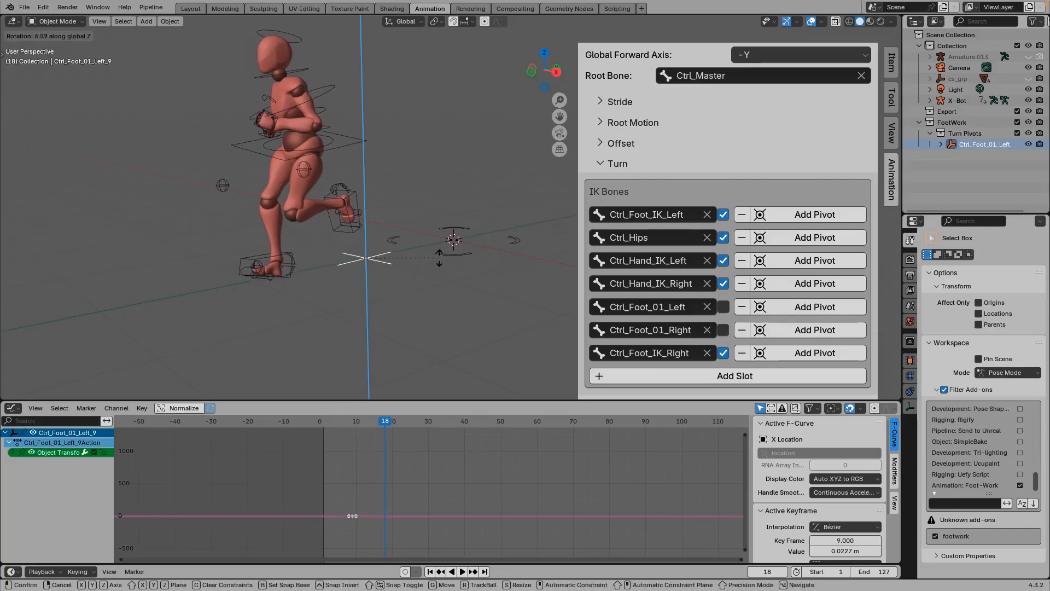
{"action": "left_click", "coordinate": [433, 228]}
{"action": "key", "text": "i"}
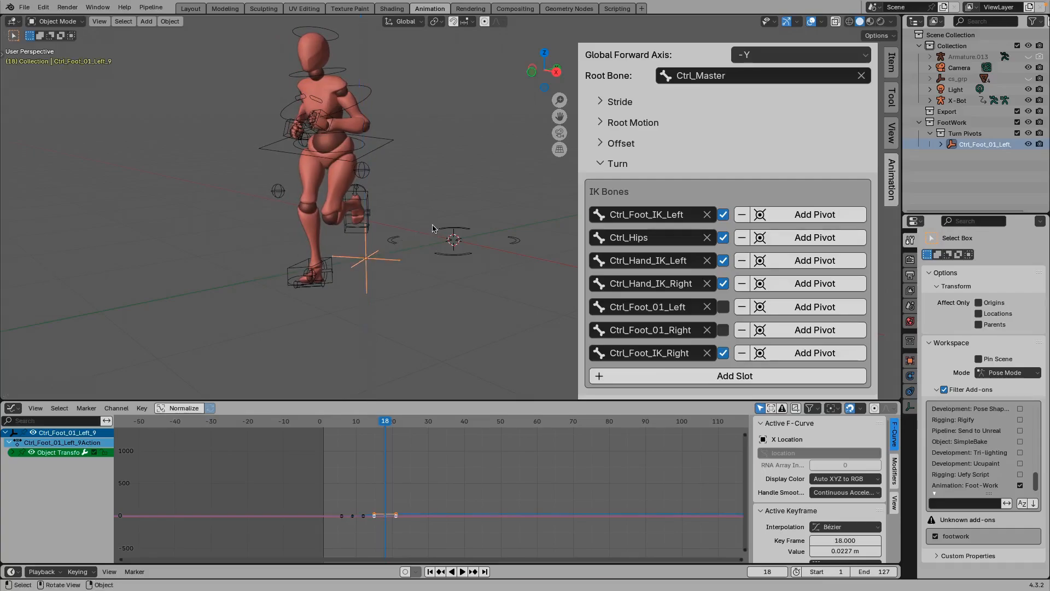
Step: Scrub and play the run from before the left-foot pivot's keys to examine the first turn from a wider view
{"action": "left_click_drag", "start_coordinate": [383, 423], "coordinate": [345, 426]}
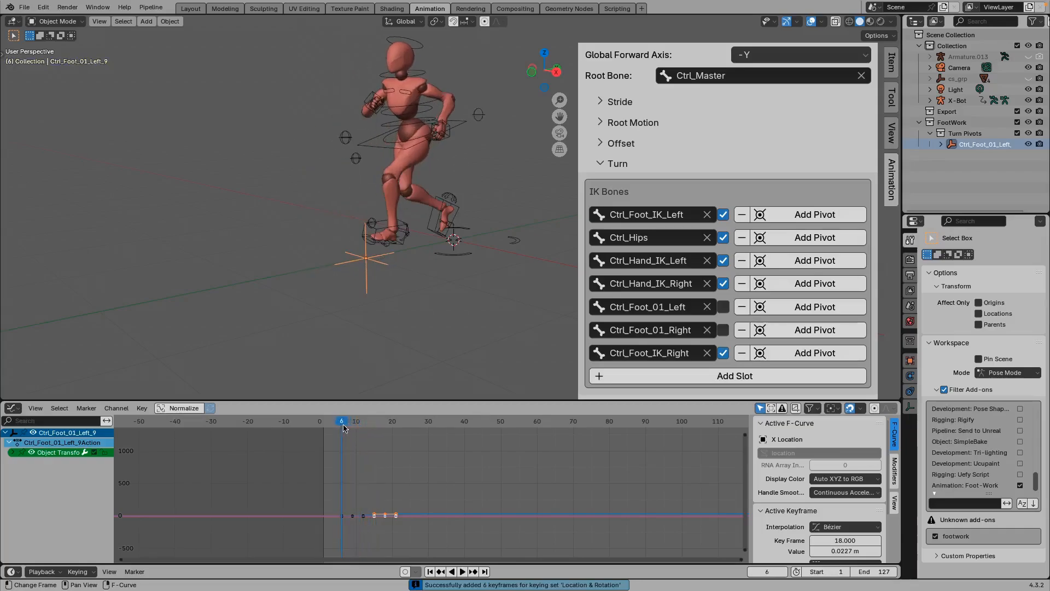
{"action": "key", "text": "space"}
{"action": "key", "text": "space"}
{"action": "scroll", "coordinate": [385, 316], "scroll_direction": "down", "scroll_amount": 4}
{"action": "middle_click_drag", "start_coordinate": [427, 270], "coordinate": [356, 307]}
{"action": "left_click_drag", "start_coordinate": [417, 424], "coordinate": [335, 436]}
{"action": "key", "text": "space"}
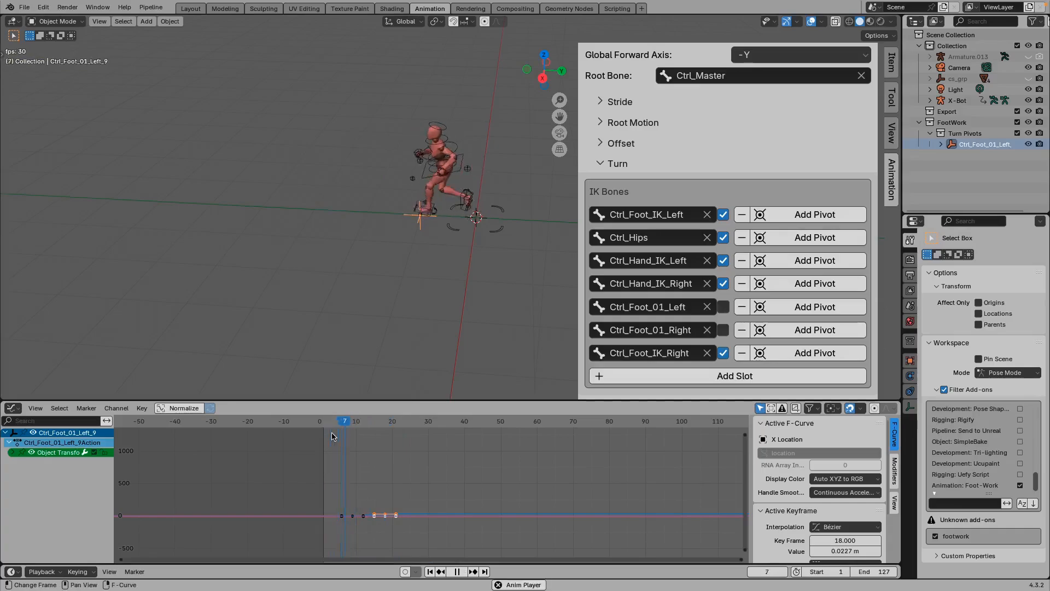
{"action": "key", "text": "space"}
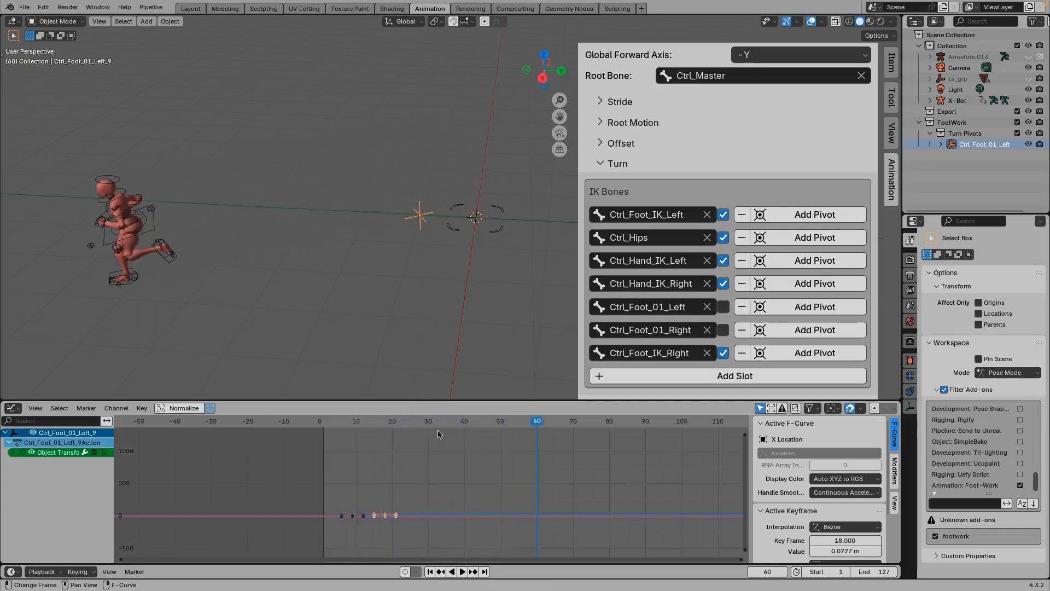
Step: At frame 40, select Ctrl_Foot_01_Right in the X-Bot rig's Pose Mode and add a turn pivot for it
{"action": "left_click_drag", "start_coordinate": [495, 430], "coordinate": [465, 429]}
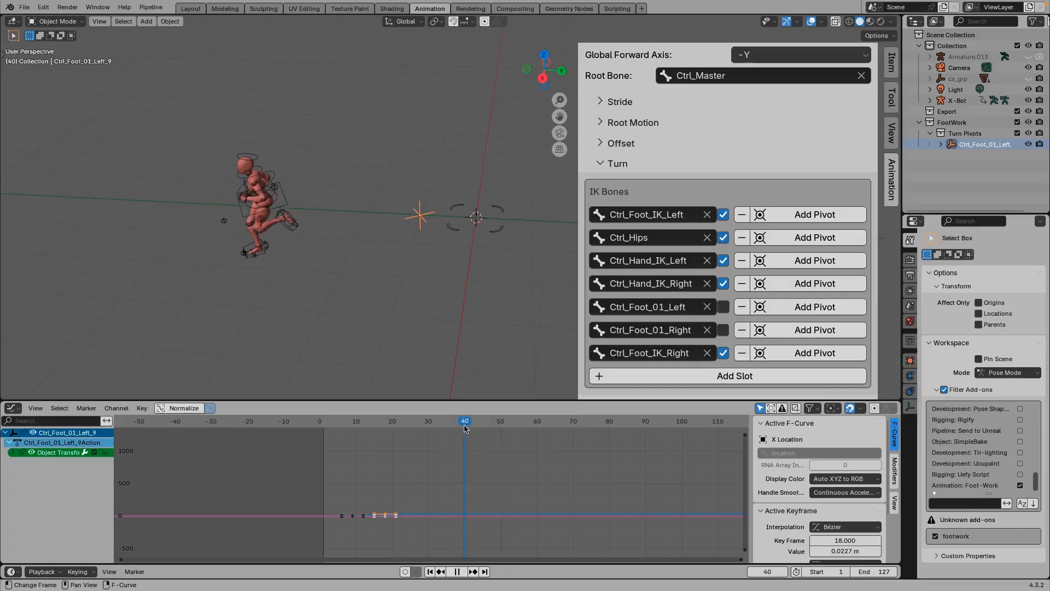
{"action": "left_click", "coordinate": [255, 261]}
{"action": "key", "text": "Tab"}
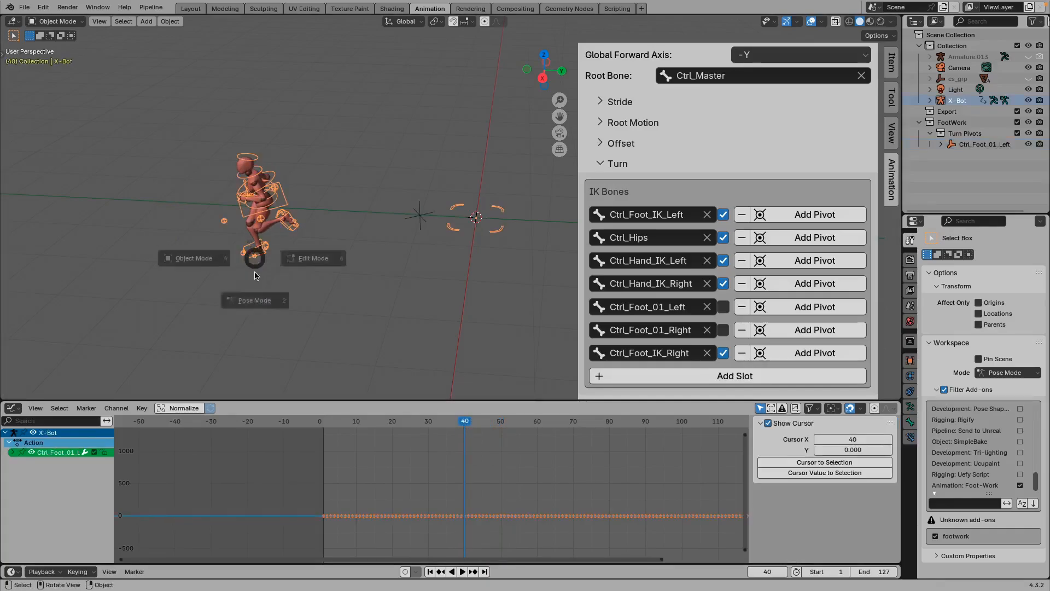
{"action": "left_click", "coordinate": [255, 271]}
{"action": "left_click", "coordinate": [255, 262]}
{"action": "left_click", "coordinate": [262, 260]}
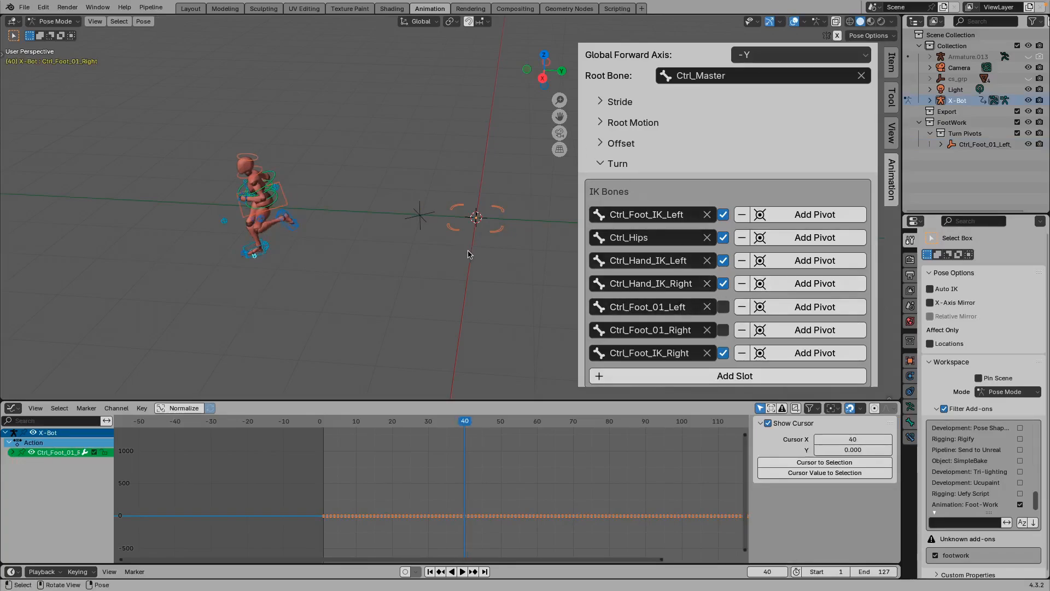
{"action": "left_click", "coordinate": [803, 330]}
Step: Rotate the Ctrl_Foot_01_Right pivot about the global Z axis at frame 50 and keyframe the rotation
{"action": "key", "text": "space"}
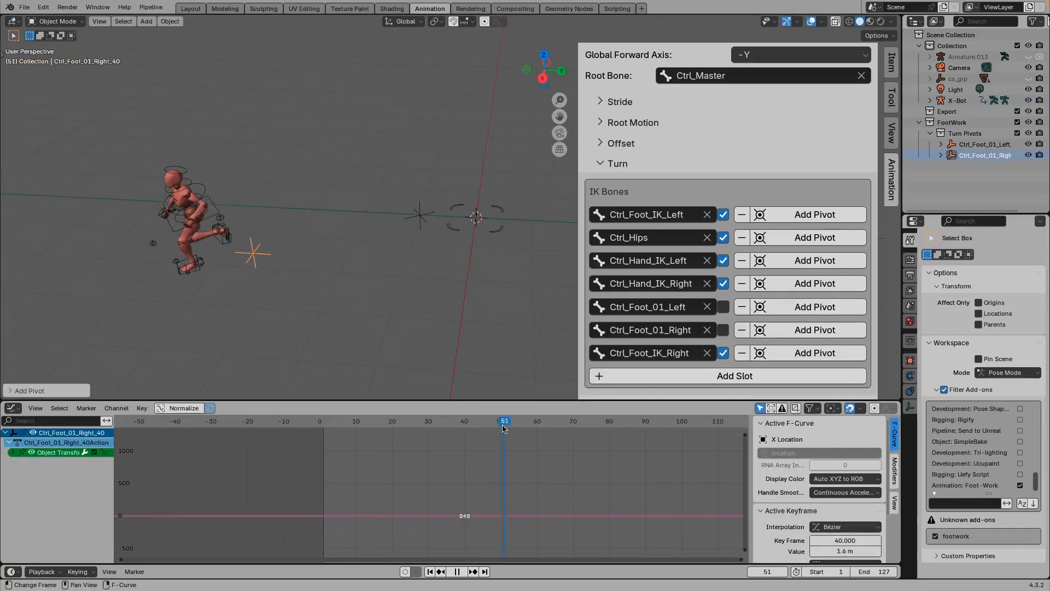
{"action": "key", "text": "space"}
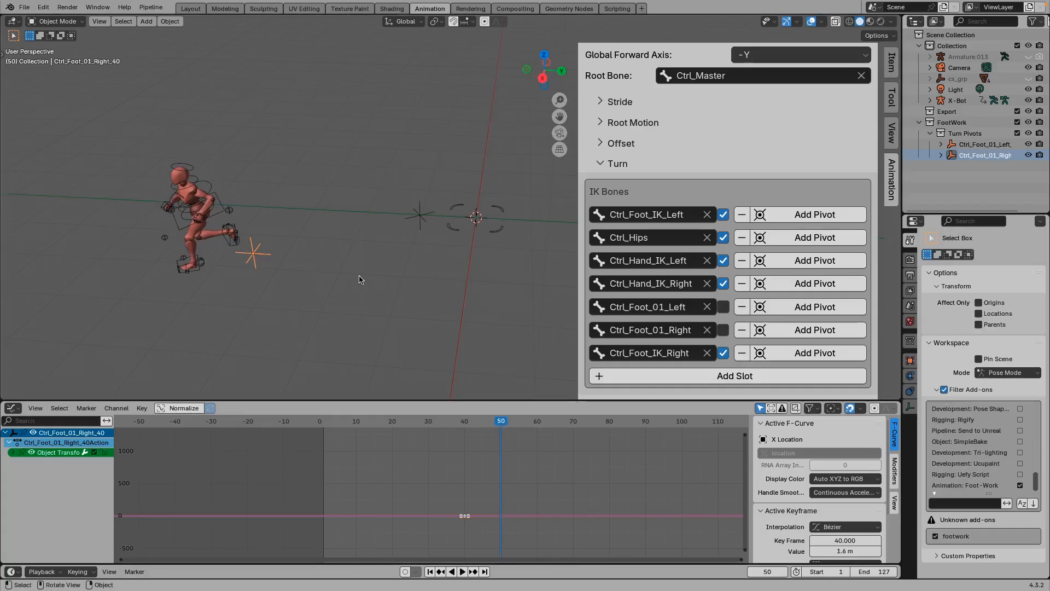
{"action": "key", "text": "r"}
{"action": "key", "text": "z"}
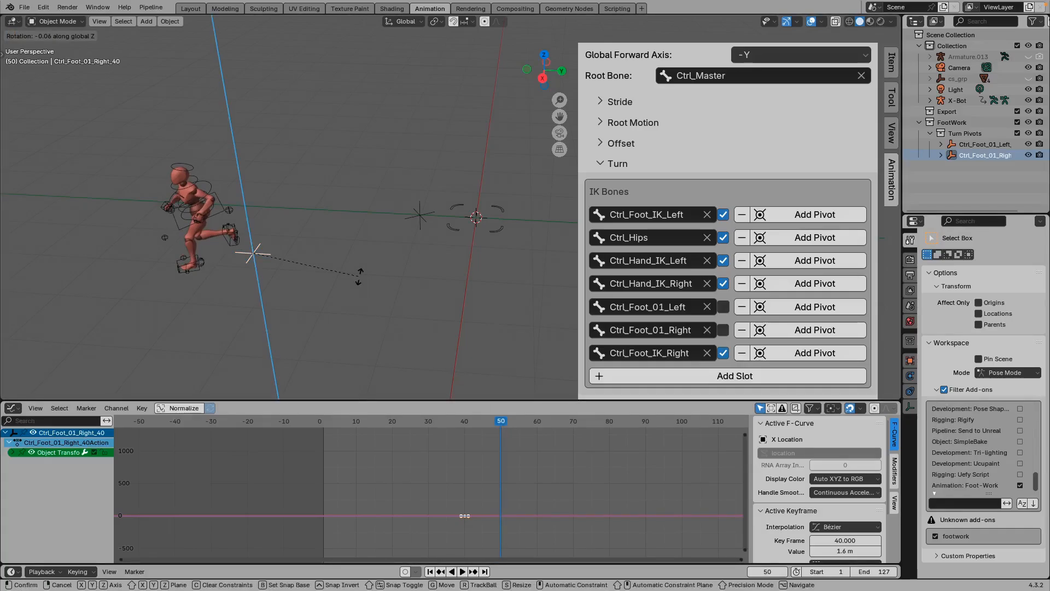
{"action": "left_click", "coordinate": [305, 298]}
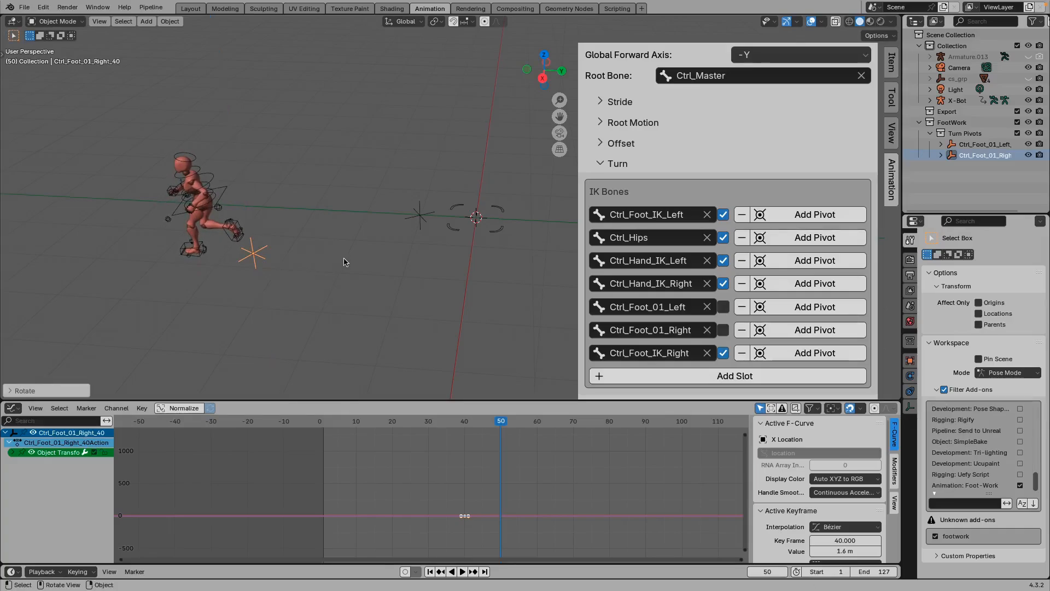
{"action": "key", "text": "i"}
Step: Play the animation from the start and examine both turns along the run path from a wider view
{"action": "left_click_drag", "start_coordinate": [501, 424], "coordinate": [324, 425]}
{"action": "key", "text": "space"}
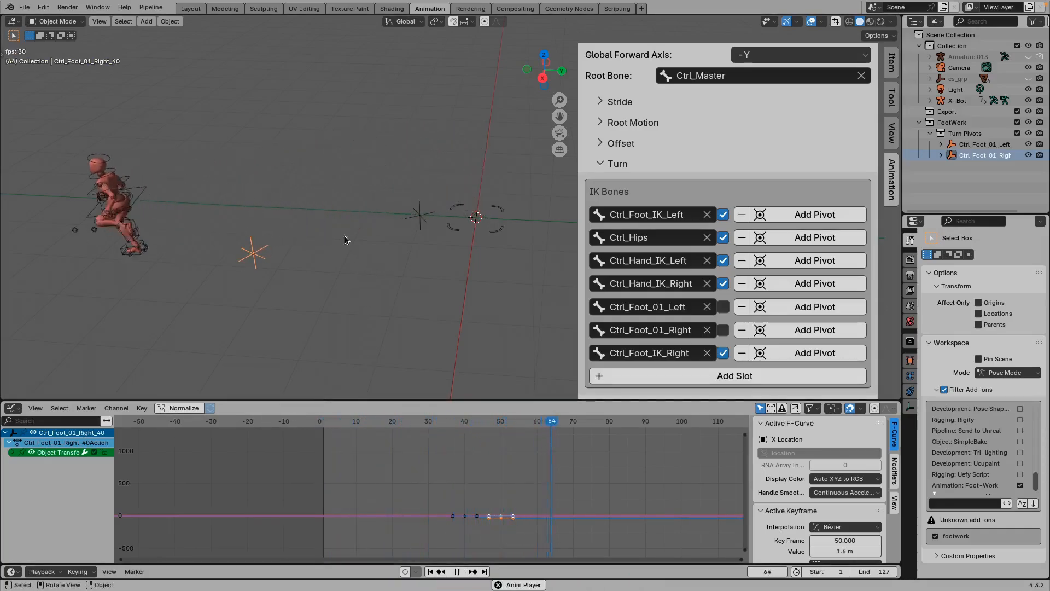
{"action": "middle_click_drag", "start_coordinate": [247, 223], "coordinate": [459, 215], "text": "shift"}
{"action": "scroll", "coordinate": [460, 215], "scroll_direction": "down", "scroll_amount": 2}
{"action": "middle_click_drag", "start_coordinate": [541, 344], "coordinate": [474, 307], "text": "shift"}
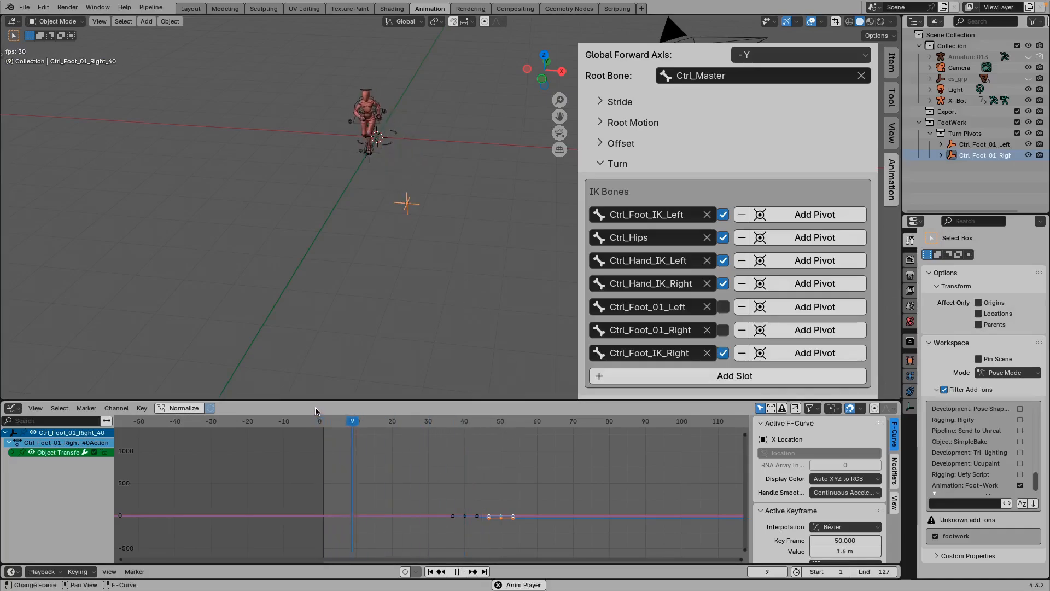
{"action": "key", "text": "space"}
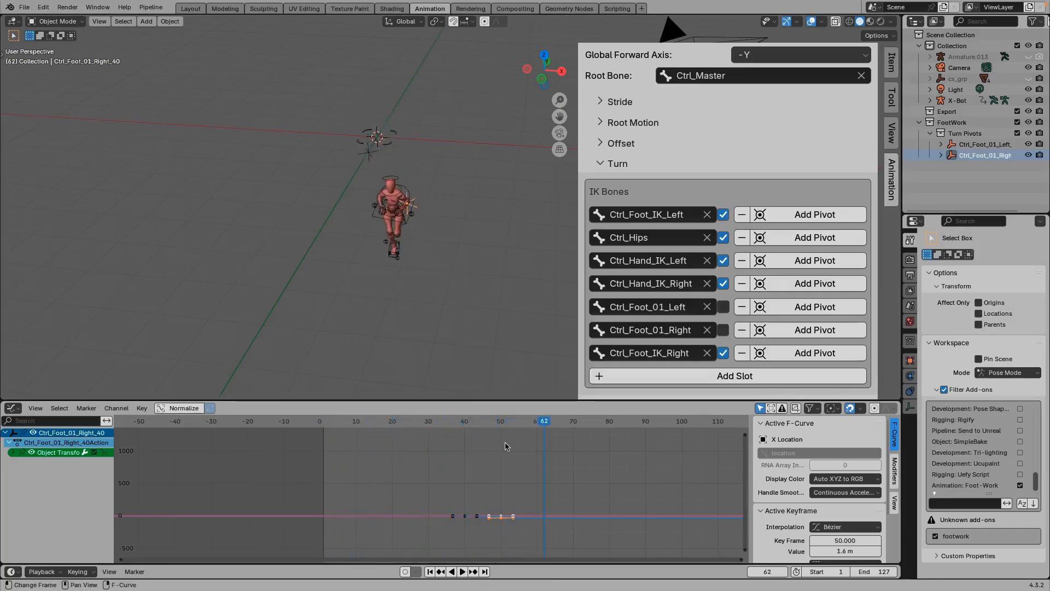
Step: Select Ctrl_Foot_IK_Right in Pose Mode and inspect its bone constraints
{"action": "scroll", "coordinate": [402, 254], "scroll_direction": "up", "scroll_amount": 4}
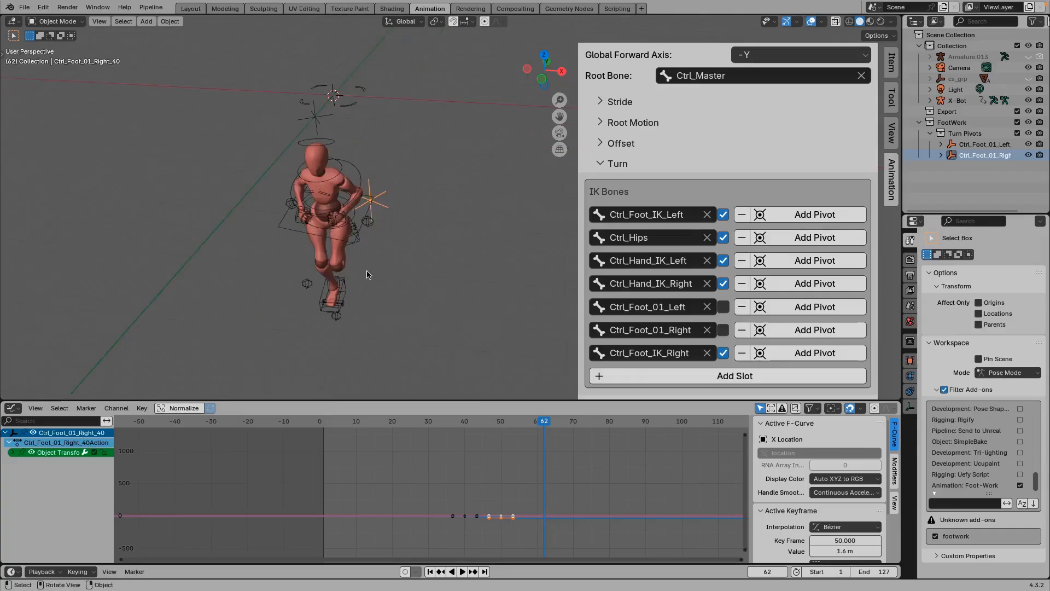
{"action": "left_click", "coordinate": [348, 287]}
{"action": "key", "text": "ctrl+Tab"}
{"action": "left_click", "coordinate": [350, 348]}
{"action": "left_click", "coordinate": [347, 282]}
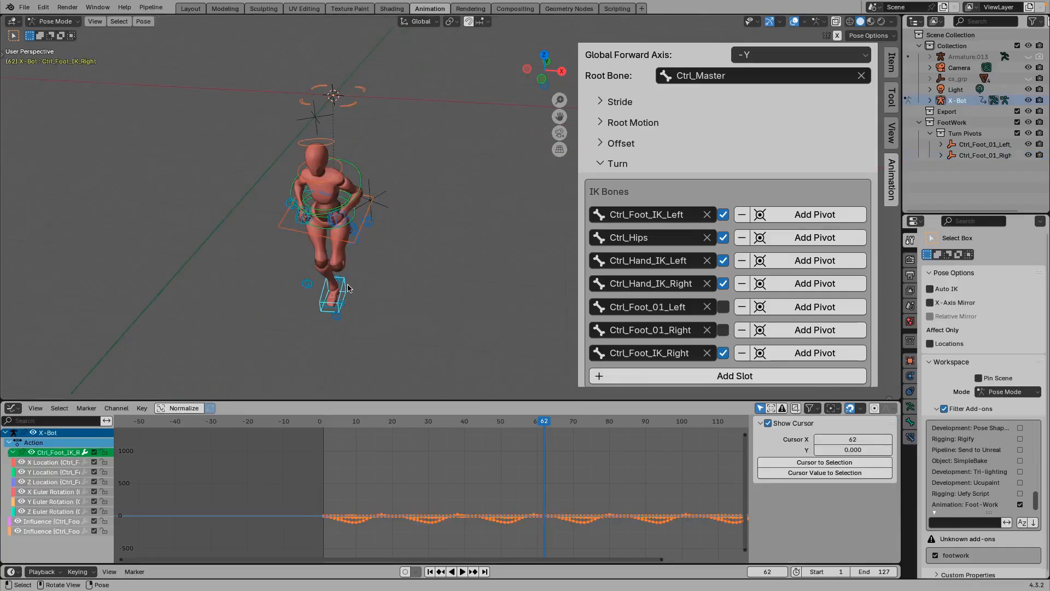
{"action": "left_click", "coordinate": [910, 435]}
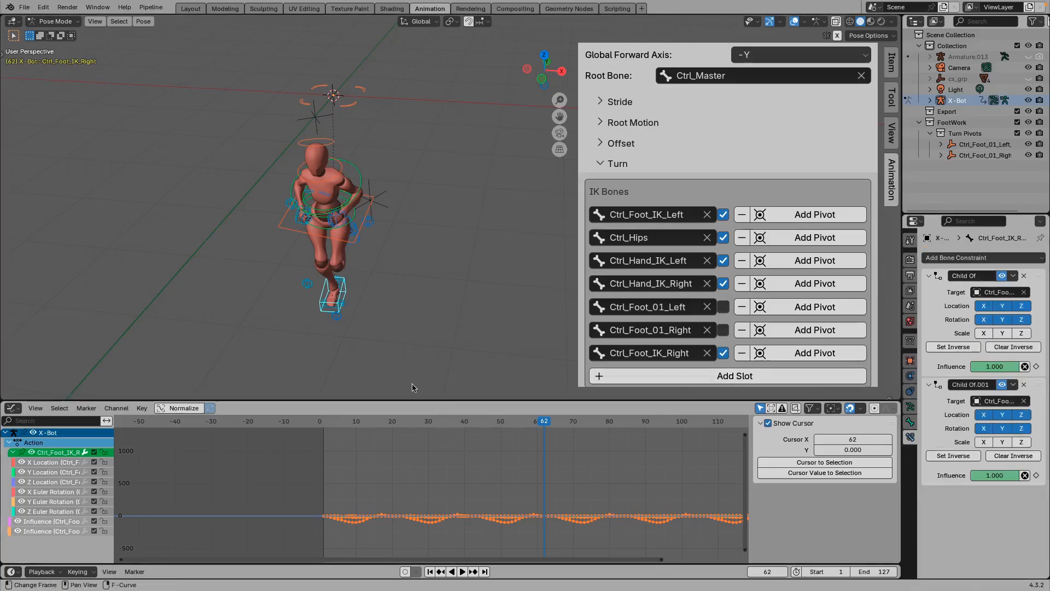
Step: Play and scrub the full frame range to review how the character follows the two pivots, ending in Object Mode
{"action": "left_click_drag", "start_coordinate": [545, 423], "coordinate": [326, 424]}
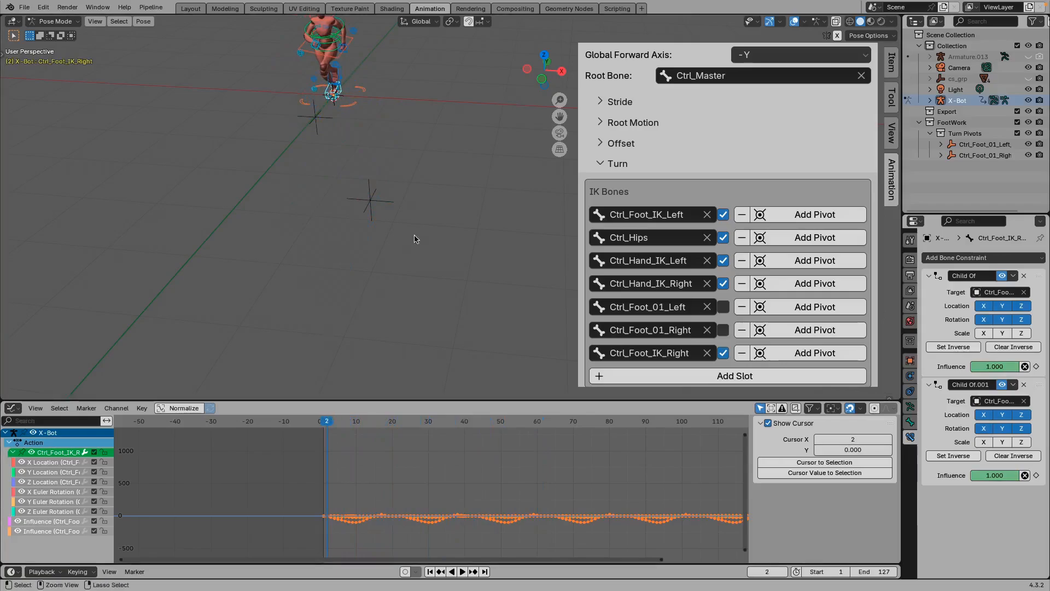
{"action": "middle_click_drag", "start_coordinate": [427, 453], "coordinate": [306, 455]}
{"action": "scroll", "coordinate": [306, 455], "scroll_direction": "down", "scroll_amount": 3}
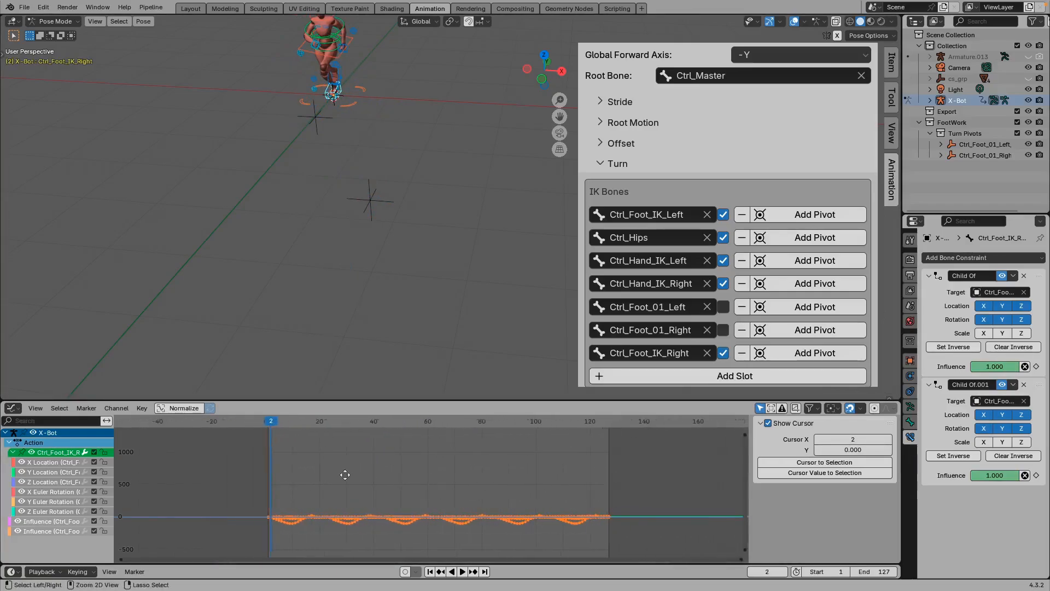
{"action": "key", "text": "space"}
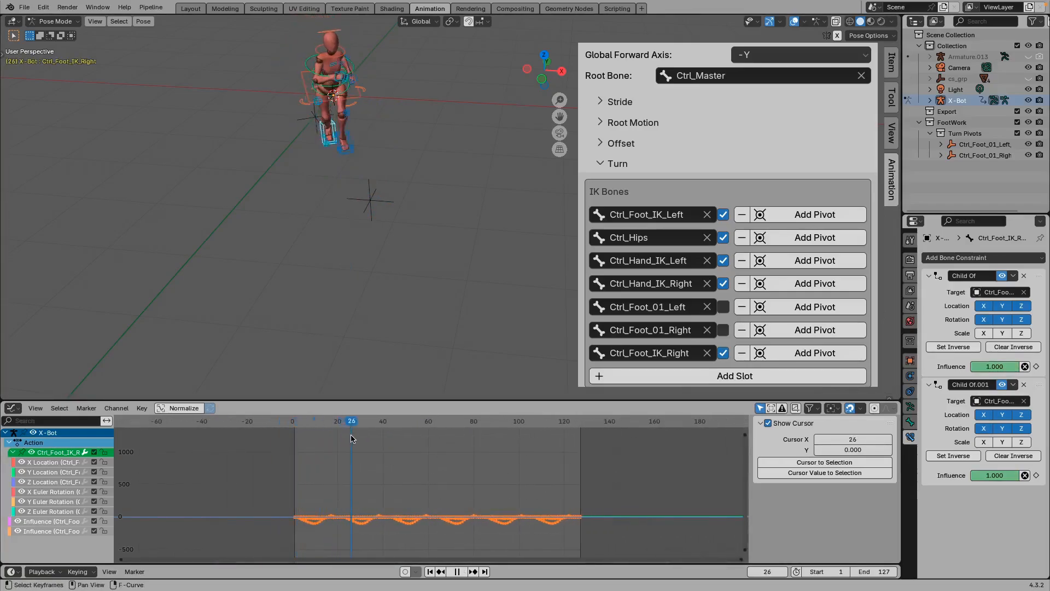
{"action": "left_click_drag", "start_coordinate": [458, 454], "coordinate": [338, 459]}
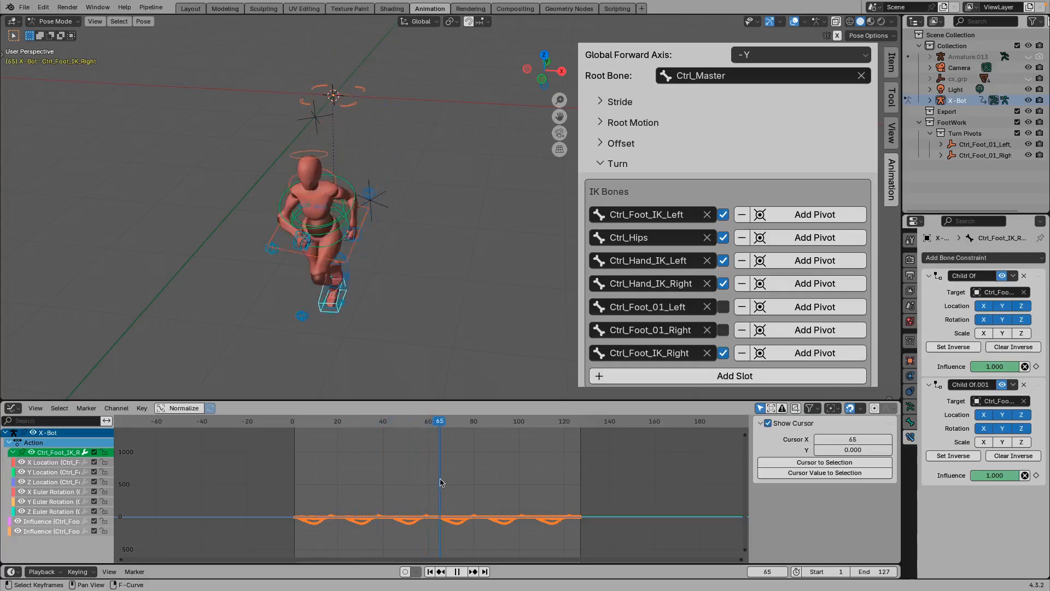
{"action": "right_click_drag", "start_coordinate": [440, 479], "coordinate": [404, 467], "text": "shift"}
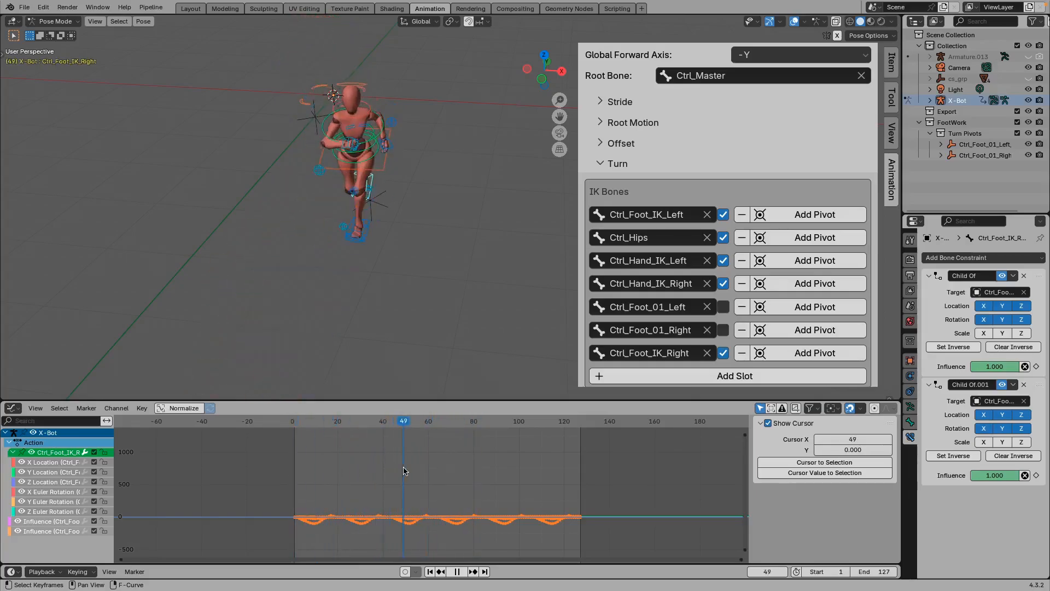
{"action": "key", "text": "Escape"}
{"action": "key", "text": "ctrl+Tab"}
{"action": "middle_click_drag", "start_coordinate": [412, 260], "coordinate": [408, 211]}
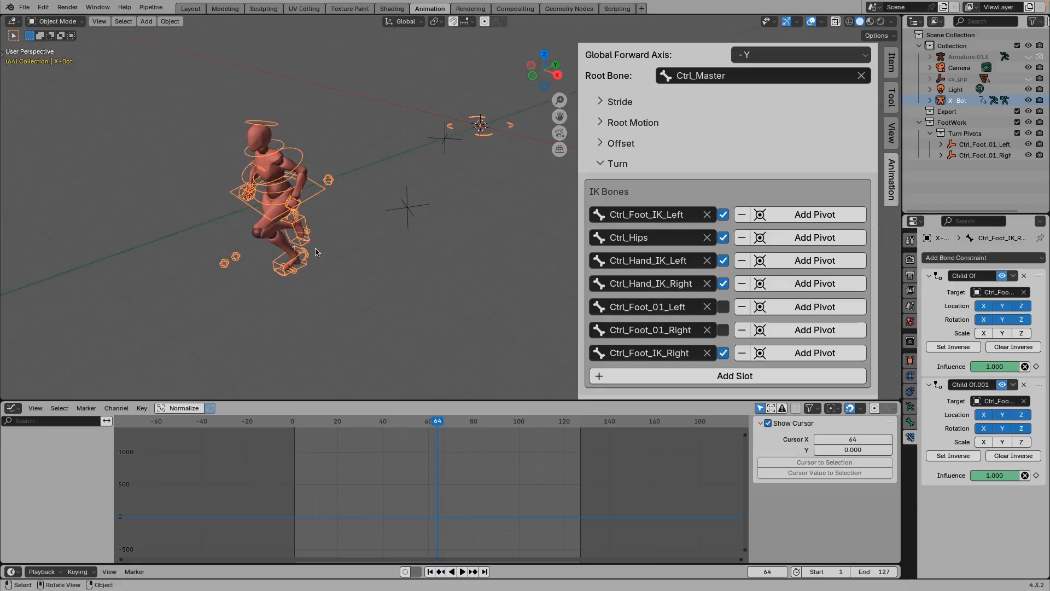
Step: Set up Bake Action for all pose bones with Location and Rotation channels, Visual Keying and Clear Constraints enabled
{"action": "key", "text": "ctrl+Tab"}
{"action": "key", "text": "a"}
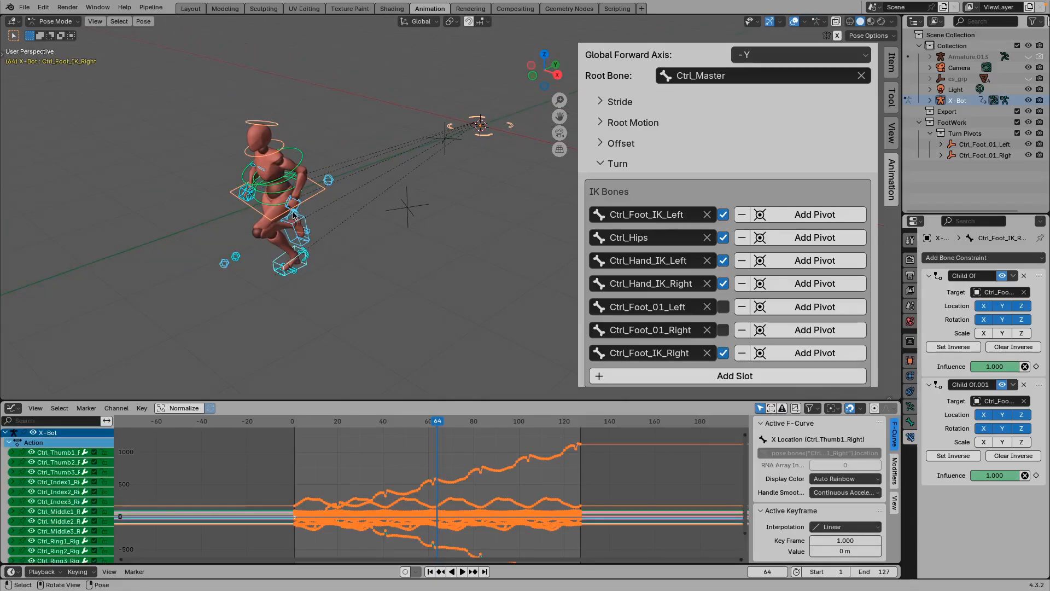
{"action": "key", "text": "F3"}
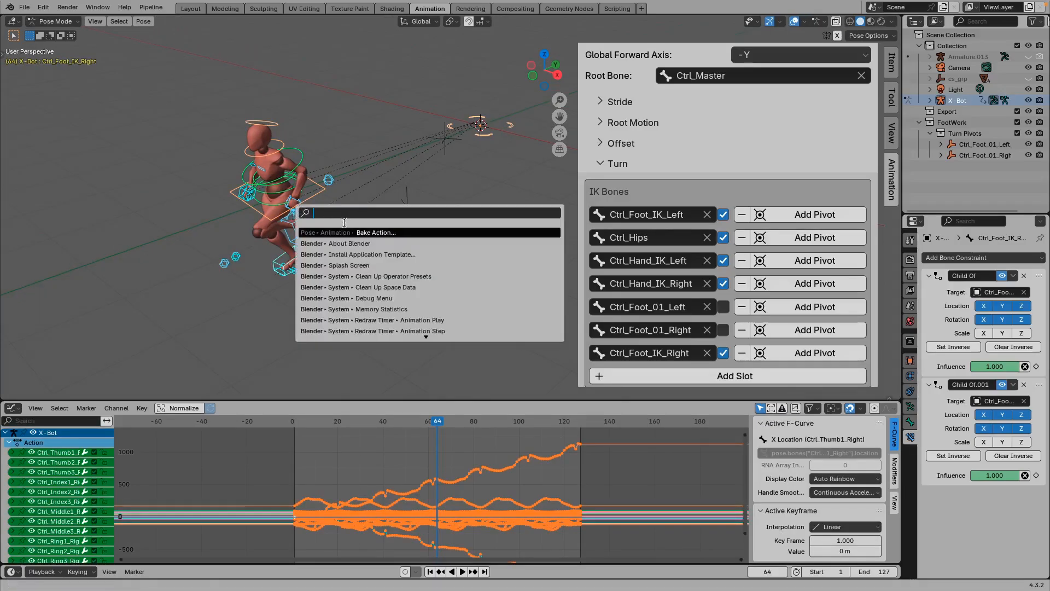
{"action": "left_click", "coordinate": [395, 231]}
{"action": "left_click", "coordinate": [361, 382]}
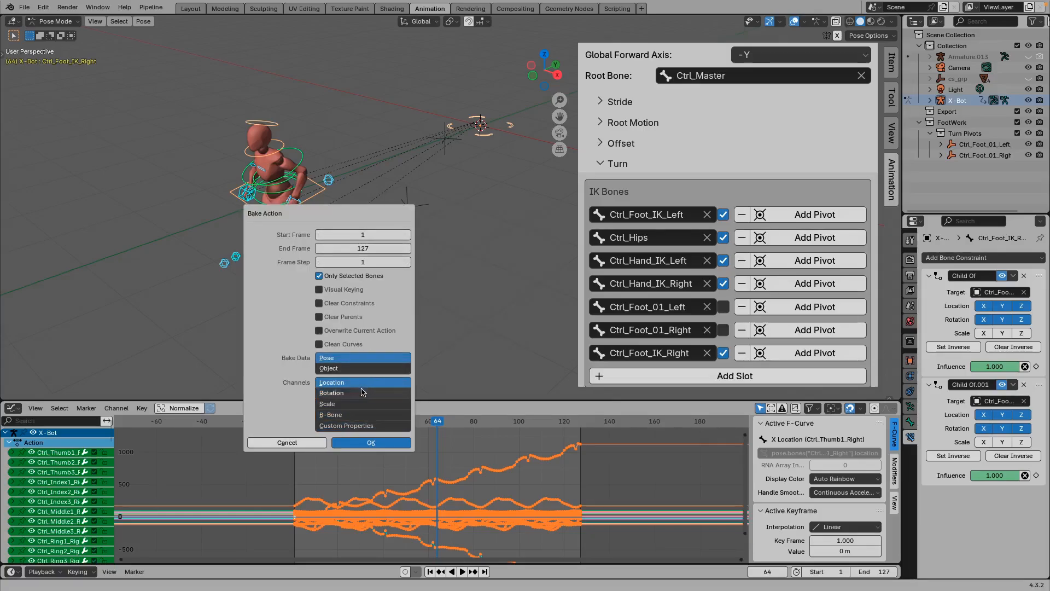
{"action": "left_click", "coordinate": [361, 392], "text": "shift"}
{"action": "left_click", "coordinate": [319, 290]}
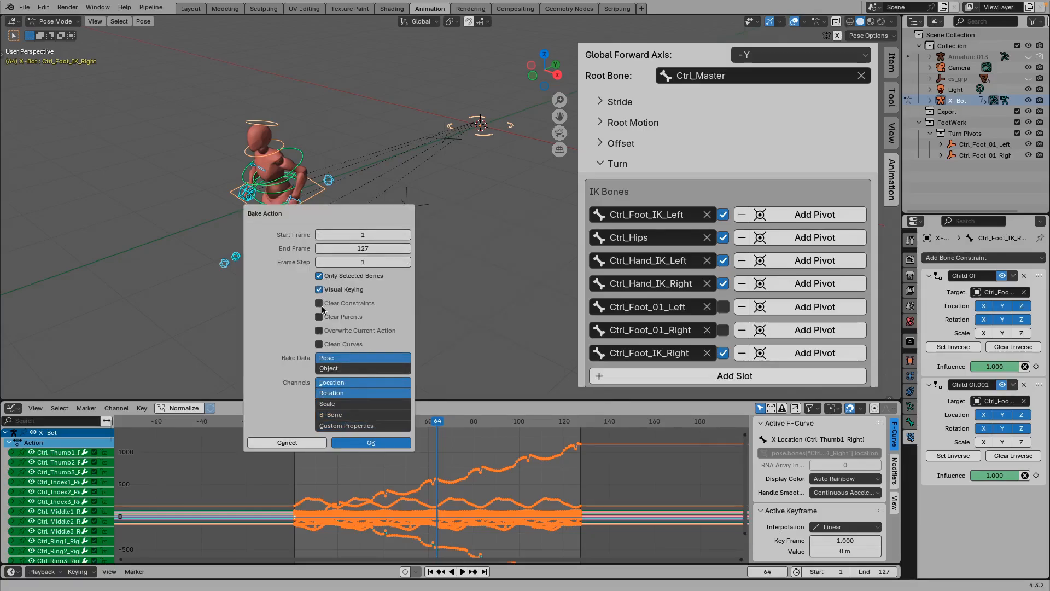
{"action": "left_click", "coordinate": [319, 304]}
{"action": "left_click", "coordinate": [371, 442]}
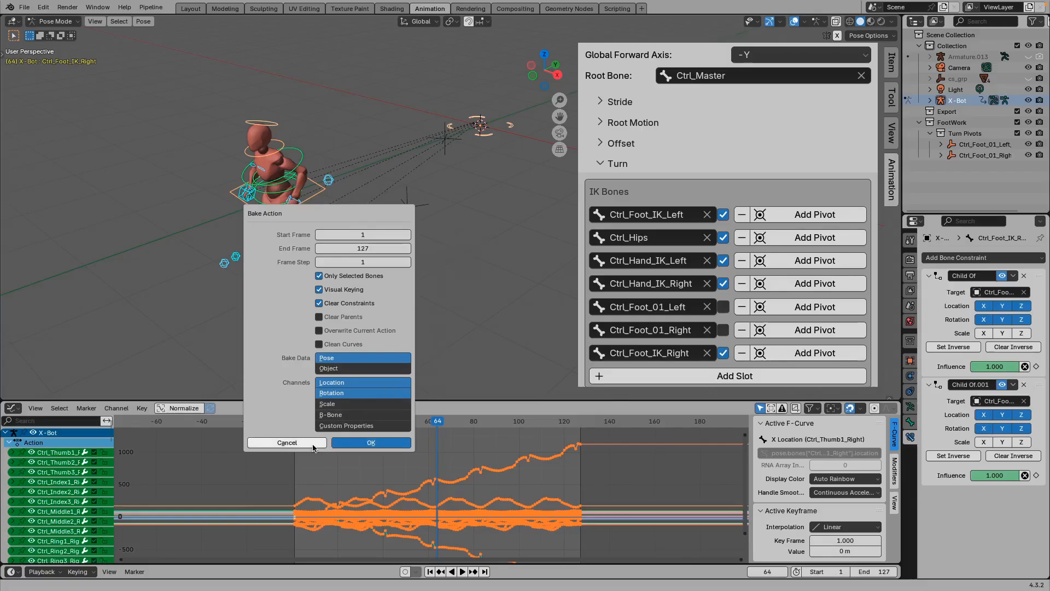
Step: Remove the two foot pivot objects from the Turn Pivots collection
{"action": "left_click", "coordinate": [976, 135]}
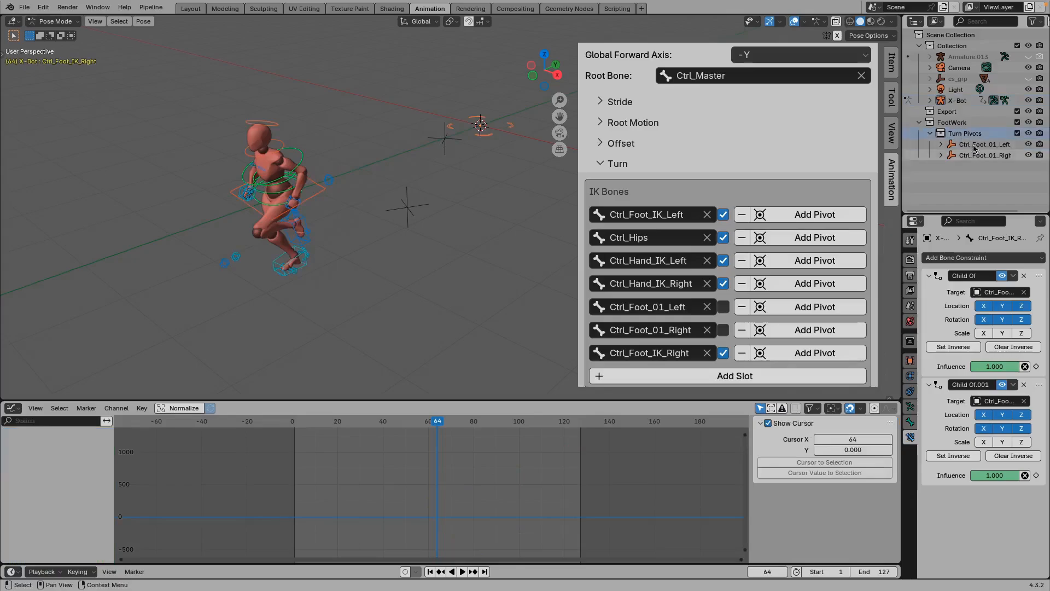
{"action": "right_click", "coordinate": [972, 136]}
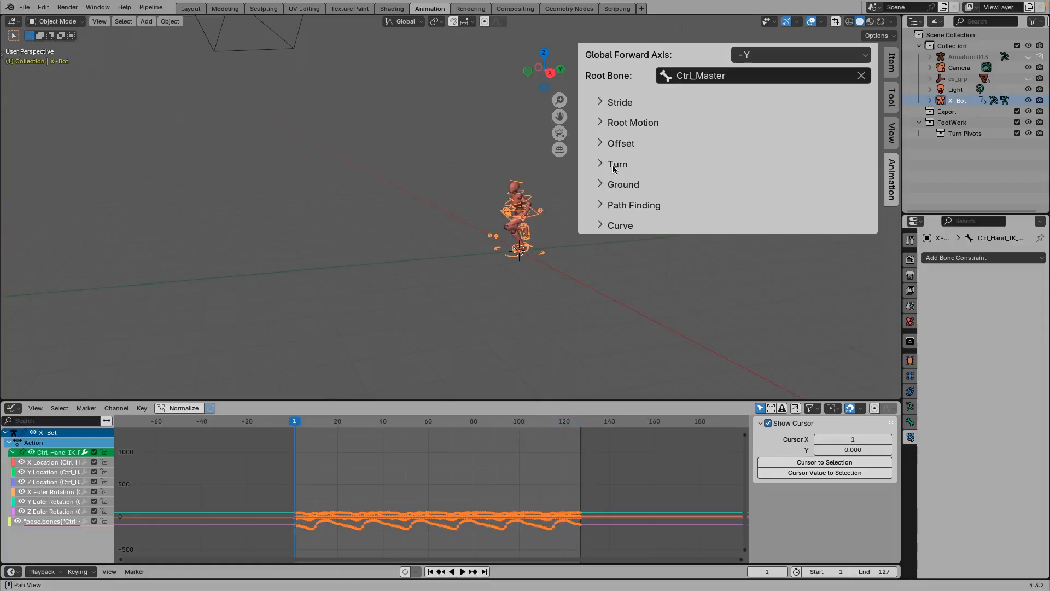
Step: Expand the add-on's Ground settings and add a grid mesh with a size of 20 m at the world origin
{"action": "left_click", "coordinate": [596, 187]}
{"action": "middle_click_drag", "start_coordinate": [517, 241], "coordinate": [423, 205], "text": "shift"}
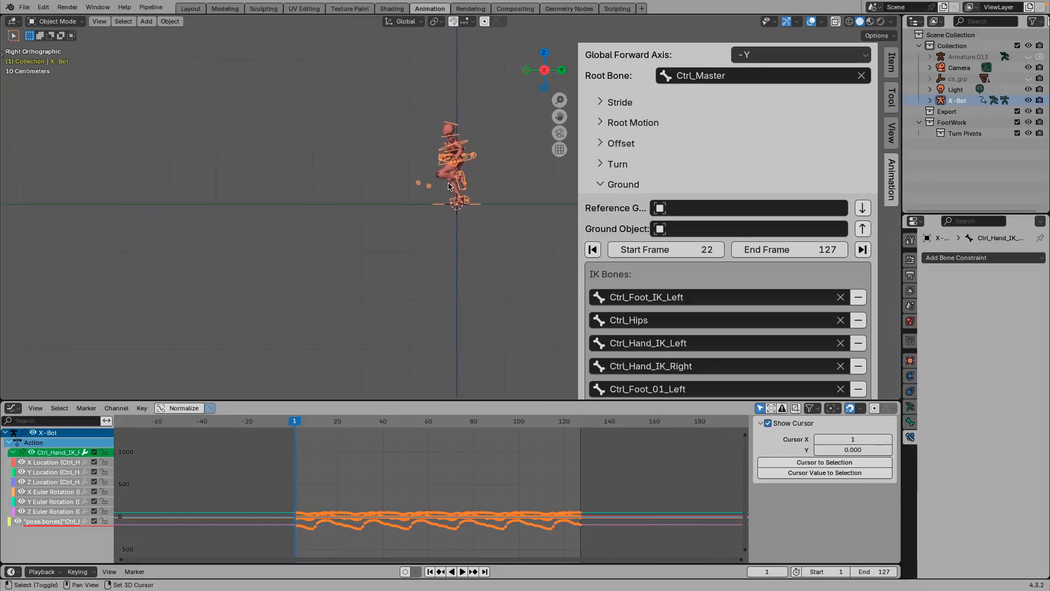
{"action": "key", "text": "shift+a"}
{"action": "mouse_move", "coordinate": [425, 203]}
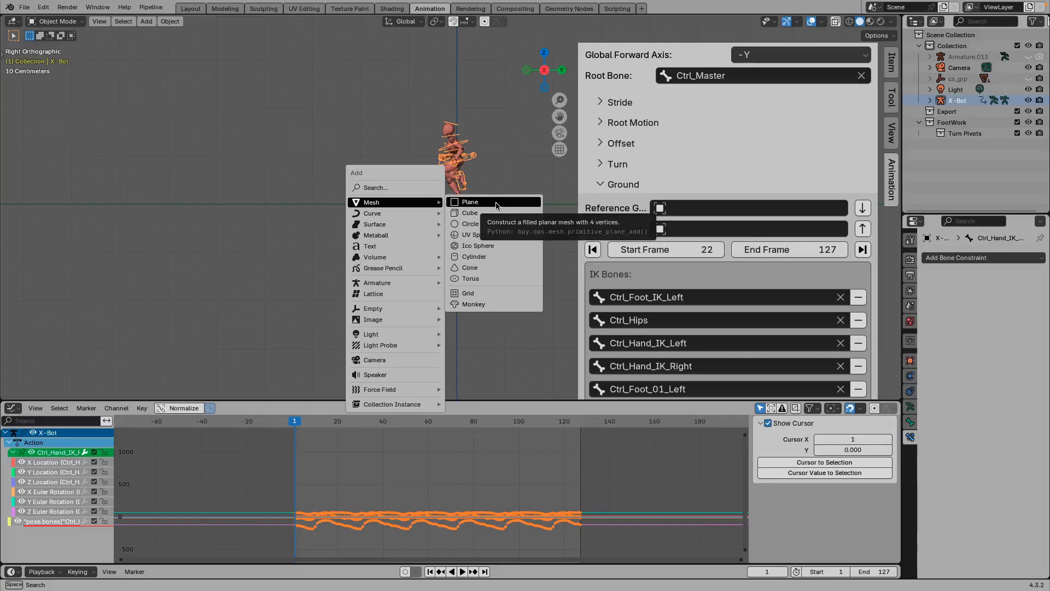
{"action": "left_click", "coordinate": [484, 294]}
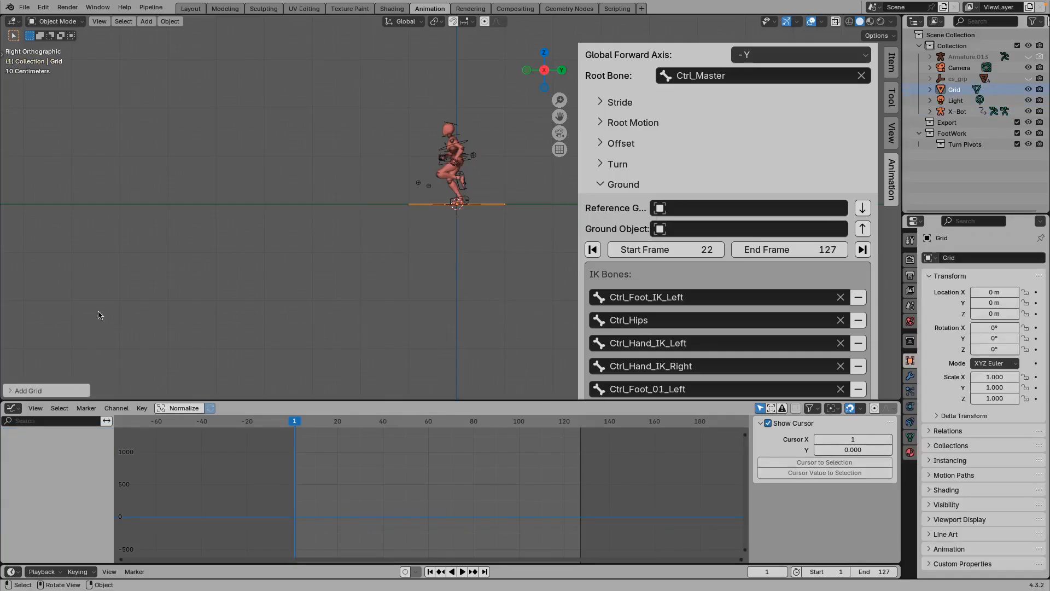
{"action": "left_click", "coordinate": [121, 296]}
{"action": "type", "text": "20"}
{"action": "key", "text": "Return"}
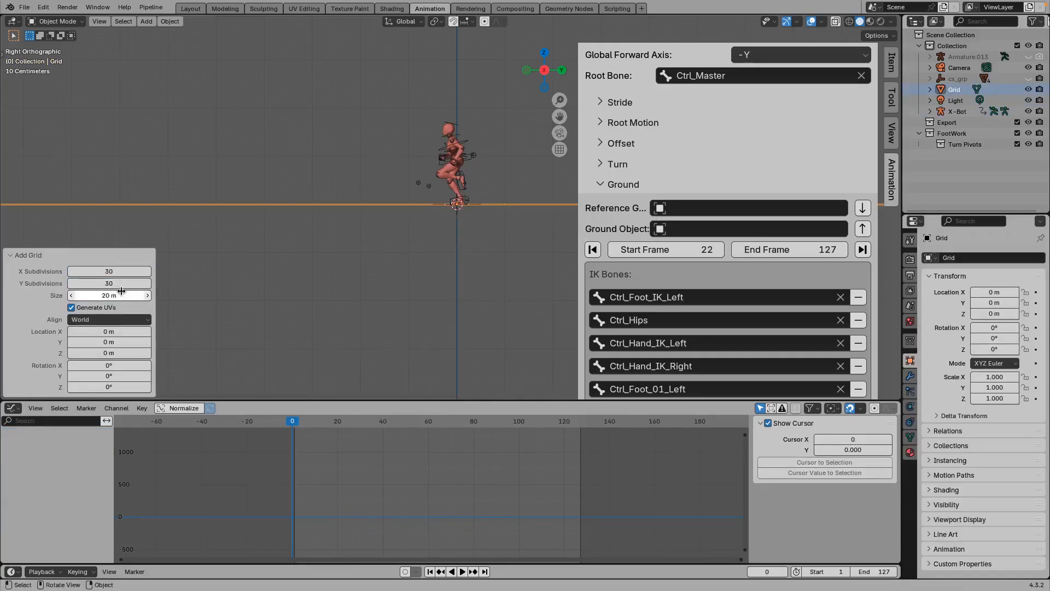
Step: Move the grid below the character and along the run path, to about Y -6.64 m and Z -1.42 m
{"action": "scroll", "coordinate": [381, 217], "scroll_direction": "down", "scroll_amount": 8}
{"action": "middle_click_drag", "start_coordinate": [382, 216], "coordinate": [404, 272]}
{"action": "key", "text": "g"}
{"action": "left_click", "coordinate": [379, 225]}
Step: In Edit Mode, enable proportional editing and raise the grid near the start of the run into a broad hill
{"action": "key", "text": "ctrl+Tab"}
{"action": "left_click", "coordinate": [465, 229]}
{"action": "key", "text": "alt+a"}
{"action": "left_click", "coordinate": [485, 22]}
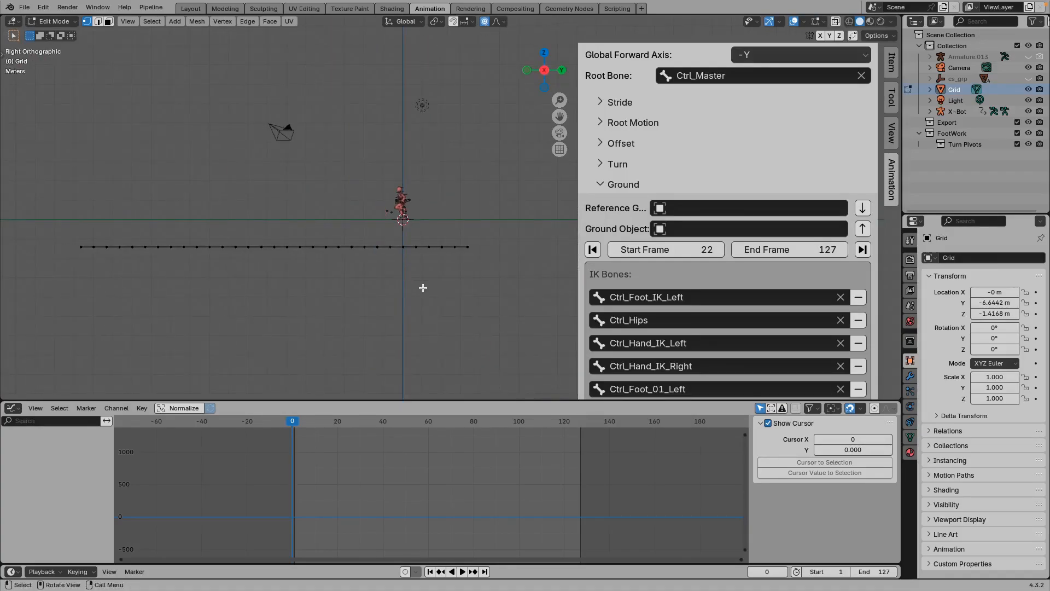
{"action": "key", "text": "g"}
{"action": "scroll", "coordinate": [420, 274], "scroll_direction": "down", "scroll_amount": 20}
{"action": "left_click", "coordinate": [421, 260]}
Step: Lower the far half of the grid into a broad valley with proportional editing and play the run above it in Object Mode
{"action": "middle_click_drag", "start_coordinate": [331, 245], "coordinate": [328, 260]}
{"action": "left_click", "coordinate": [229, 244]}
{"action": "middle_click_drag", "start_coordinate": [277, 256], "coordinate": [407, 204], "text": "alt"}
{"action": "key", "text": "g"}
{"action": "left_click", "coordinate": [298, 270]}
{"action": "key", "text": "Tab"}
{"action": "key", "text": "space"}
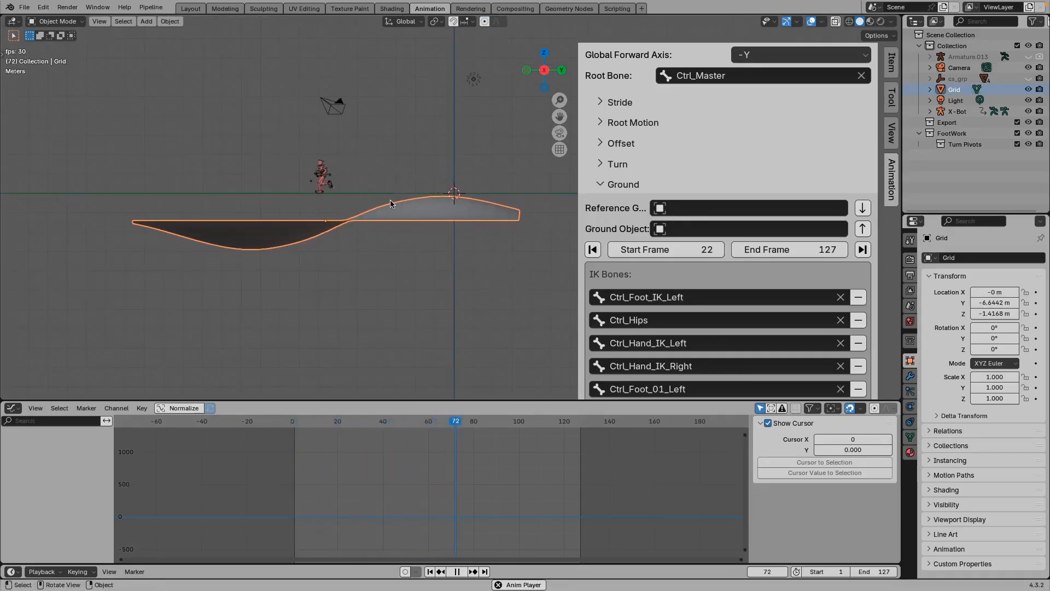
{"action": "key", "text": "space"}
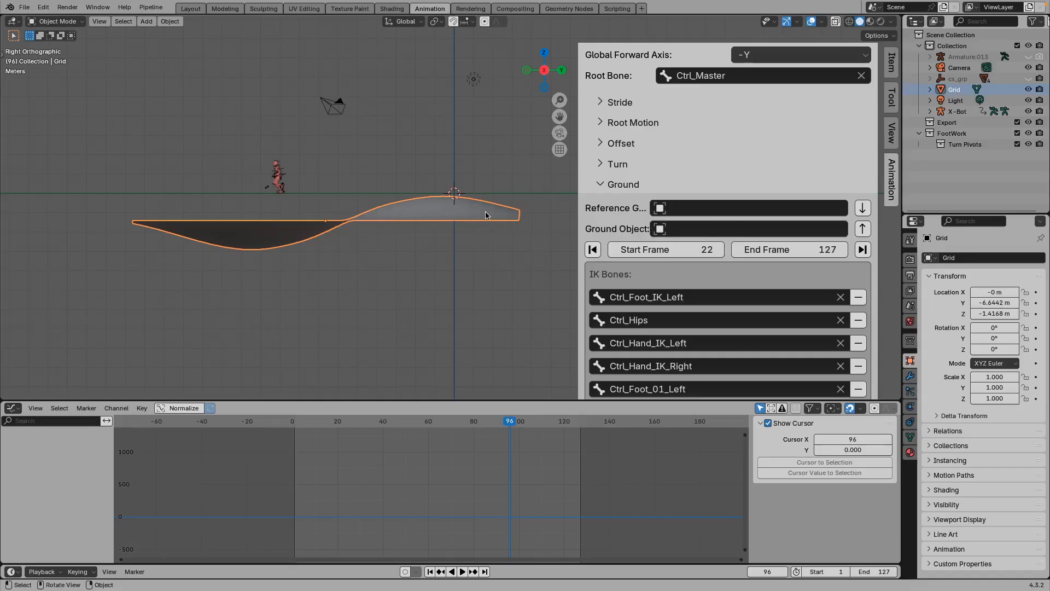
Step: Assign Grid as the Ground Object and set the ground snapping range to frames 1 through 127
{"action": "left_click", "coordinate": [683, 227]}
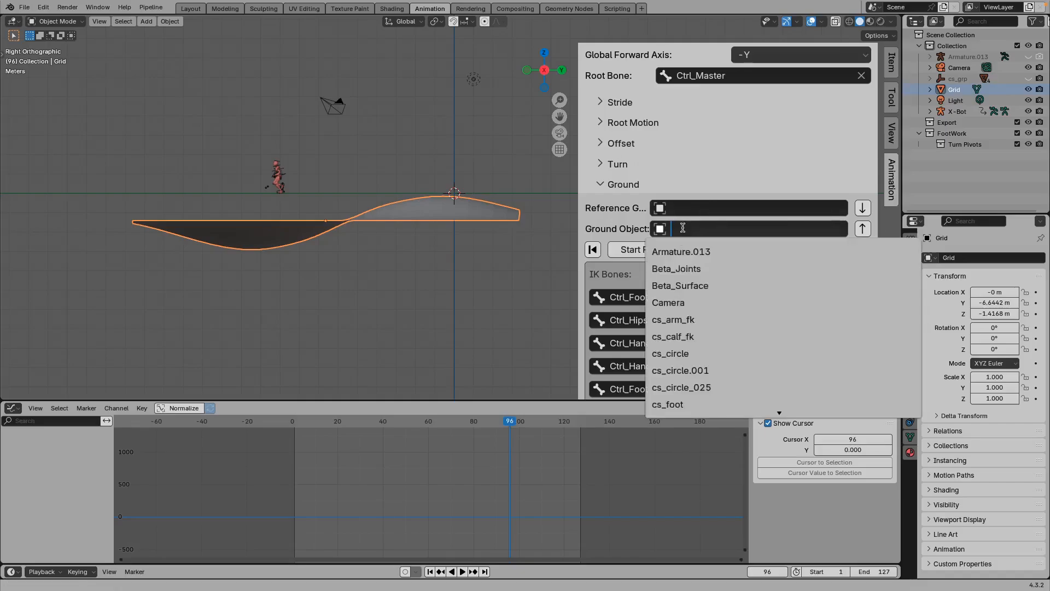
{"action": "type", "text": "gri"}
{"action": "key", "text": "Return"}
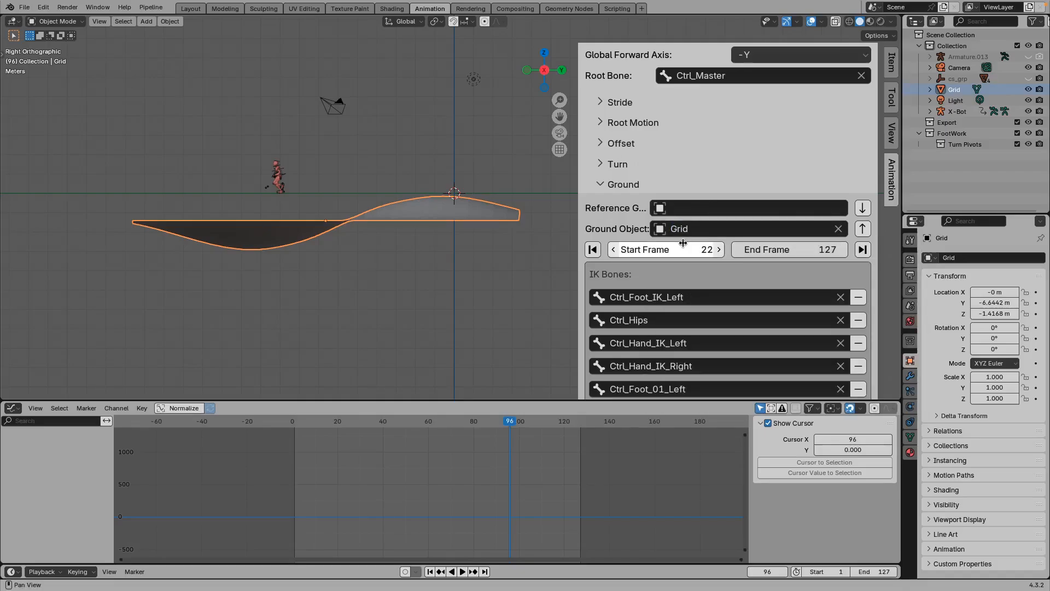
{"action": "left_click", "coordinate": [592, 249]}
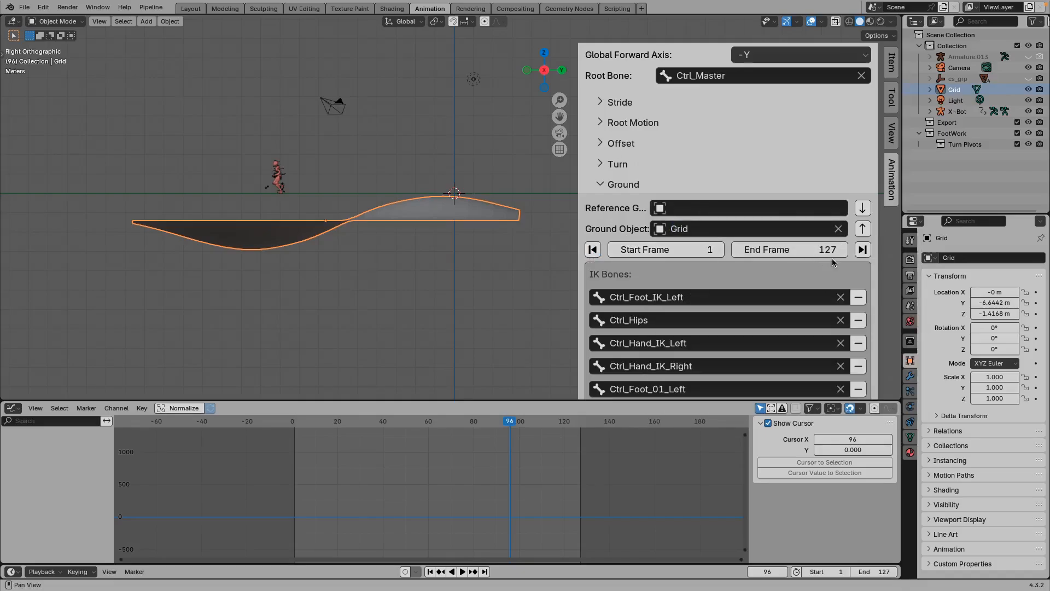
{"action": "left_click", "coordinate": [860, 249]}
Step: Remove Ctrl_Foot_01_Left and Ctrl_Foot_01_Right from the Ground IK bones
{"action": "scroll", "coordinate": [772, 260], "scroll_direction": "down", "scroll_amount": 3}
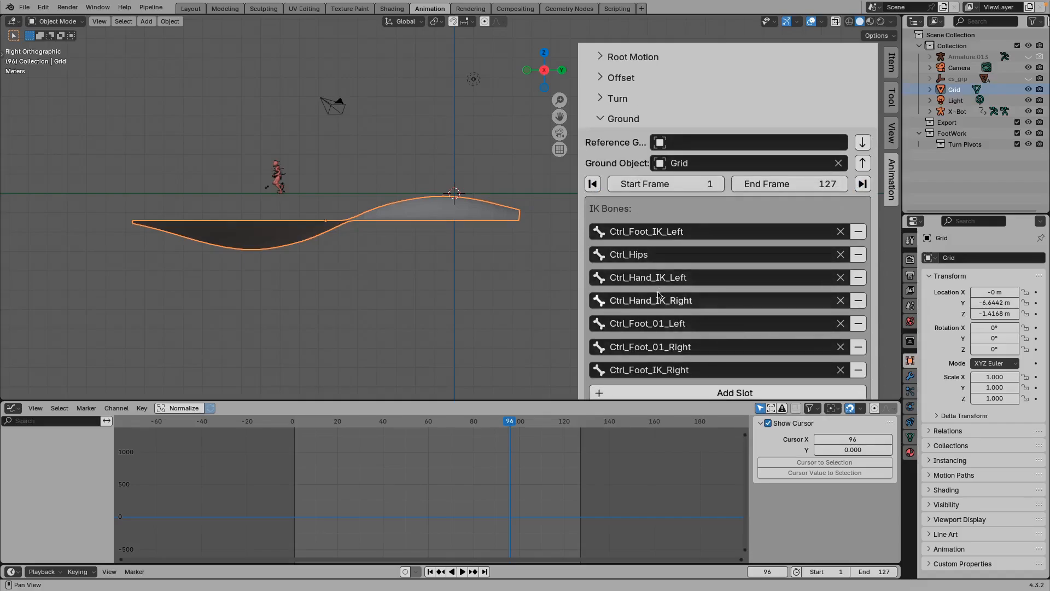
{"action": "left_click", "coordinate": [820, 326]}
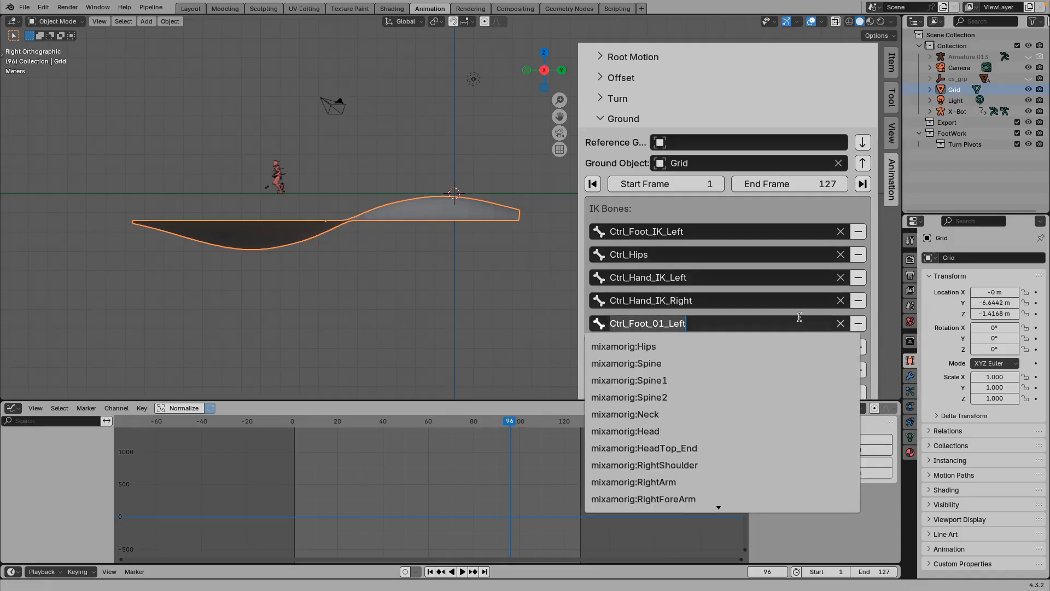
{"action": "left_click", "coordinate": [858, 323]}
{"action": "left_click", "coordinate": [859, 324]}
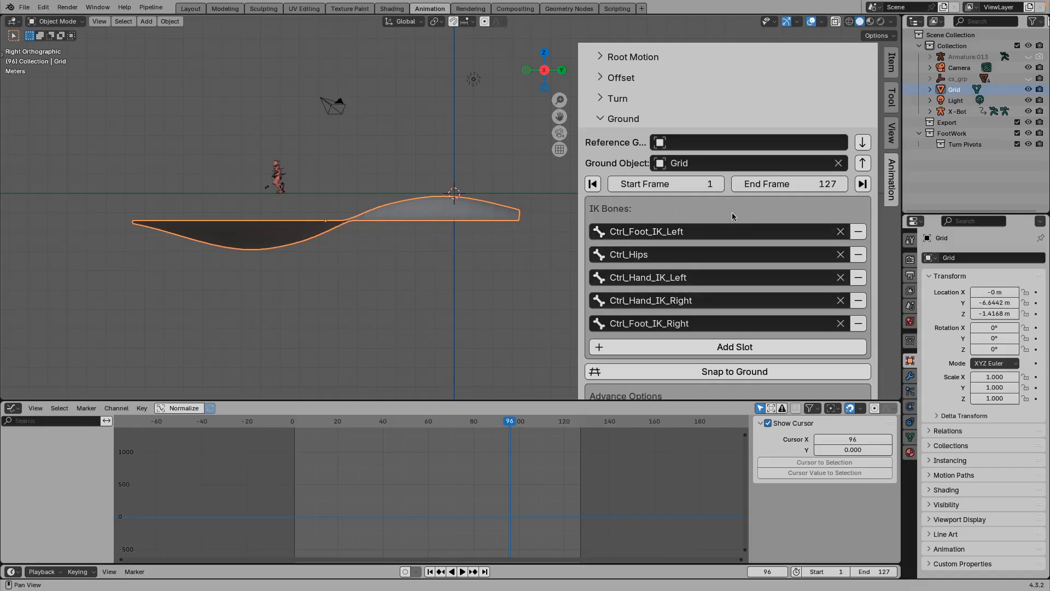
Step: Scrub back to frame 15 to compare the character with the hill and snap the run animation to the ground
{"action": "scroll", "coordinate": [687, 146], "scroll_direction": "down", "scroll_amount": 1}
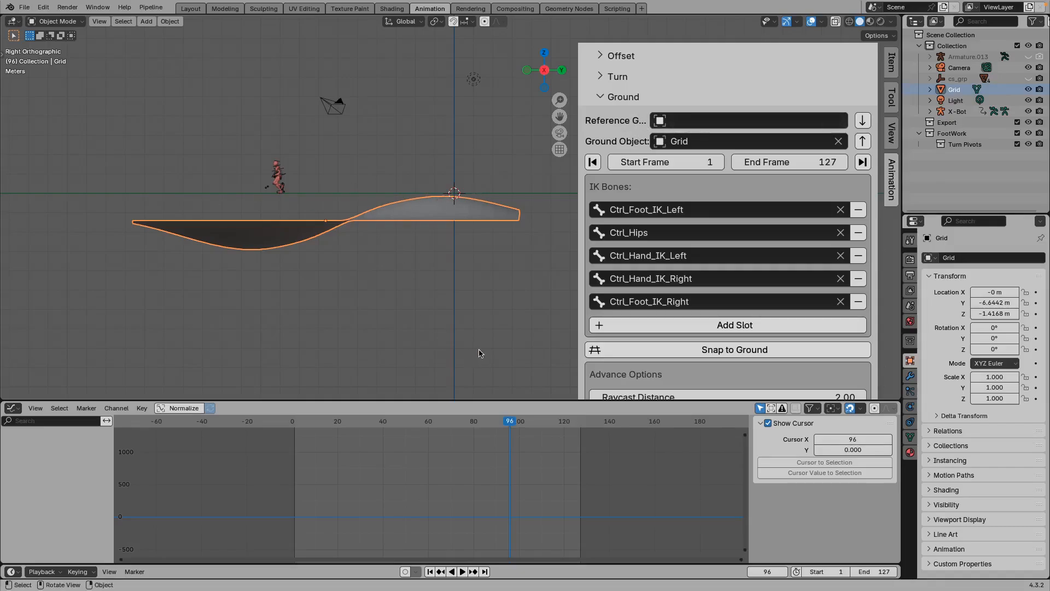
{"action": "left_click_drag", "start_coordinate": [508, 422], "coordinate": [326, 421]}
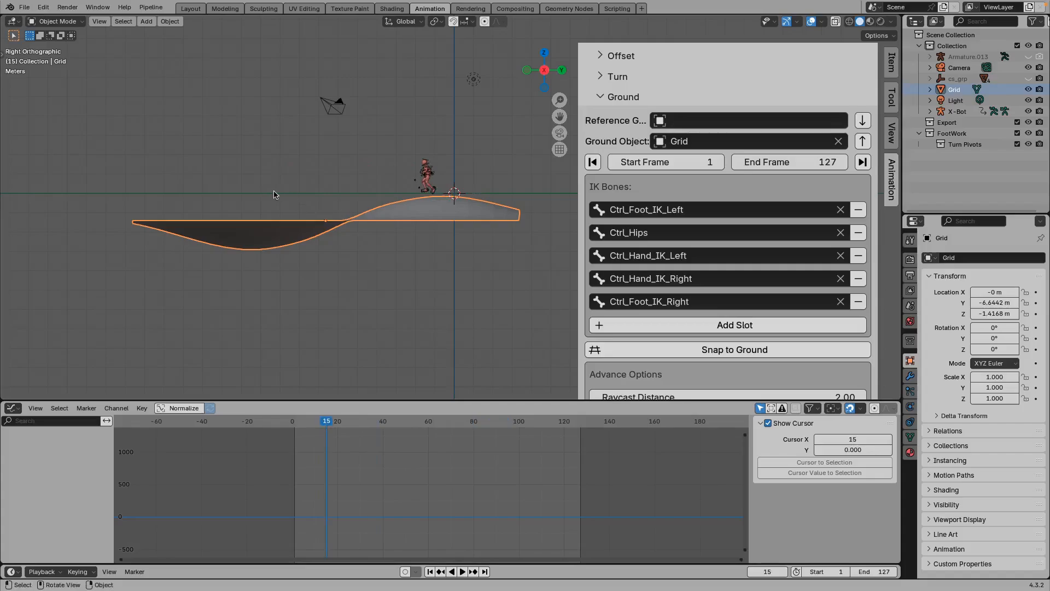
{"action": "scroll", "coordinate": [321, 209], "scroll_direction": "up", "scroll_amount": 3}
{"action": "scroll", "coordinate": [425, 202], "scroll_direction": "down", "scroll_amount": 3}
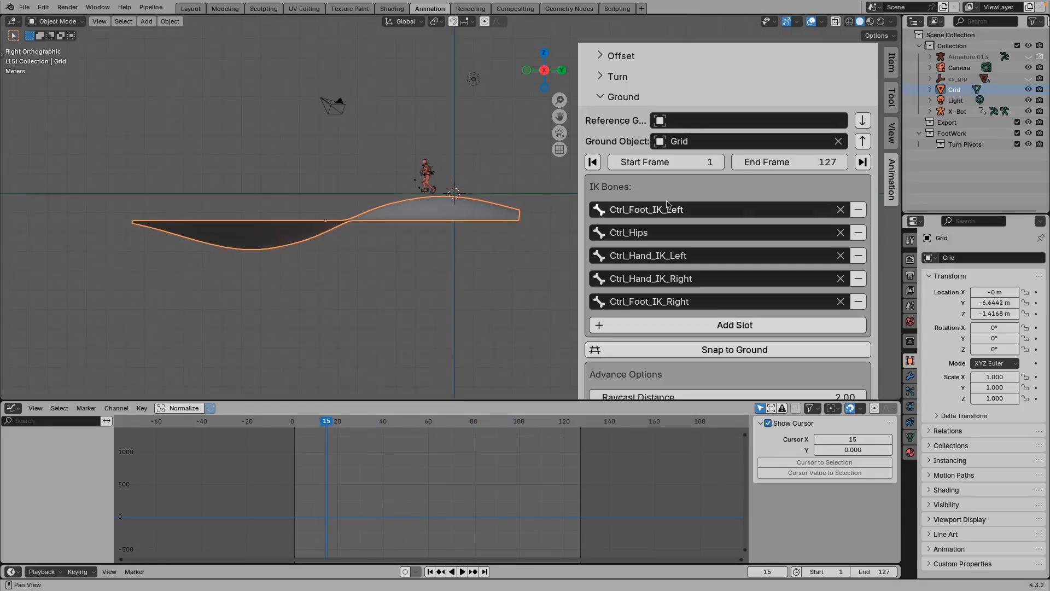
{"action": "scroll", "coordinate": [667, 204], "scroll_direction": "down", "scroll_amount": 2}
{"action": "left_click", "coordinate": [736, 306]}
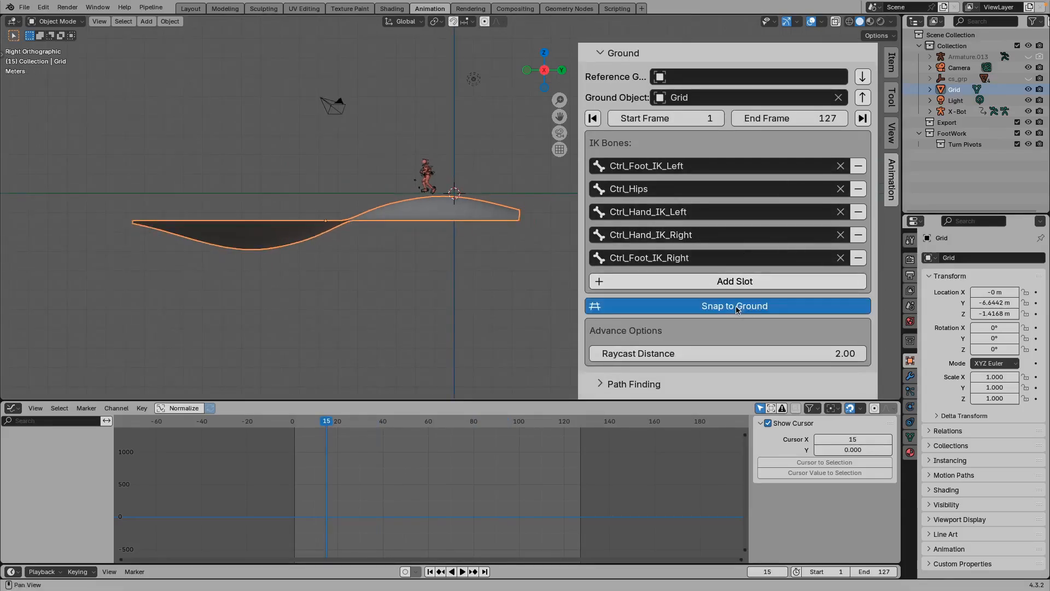
Step: Play the snapped run from the side and an angled view to examine how the character follows the terrain
{"action": "key", "text": "space"}
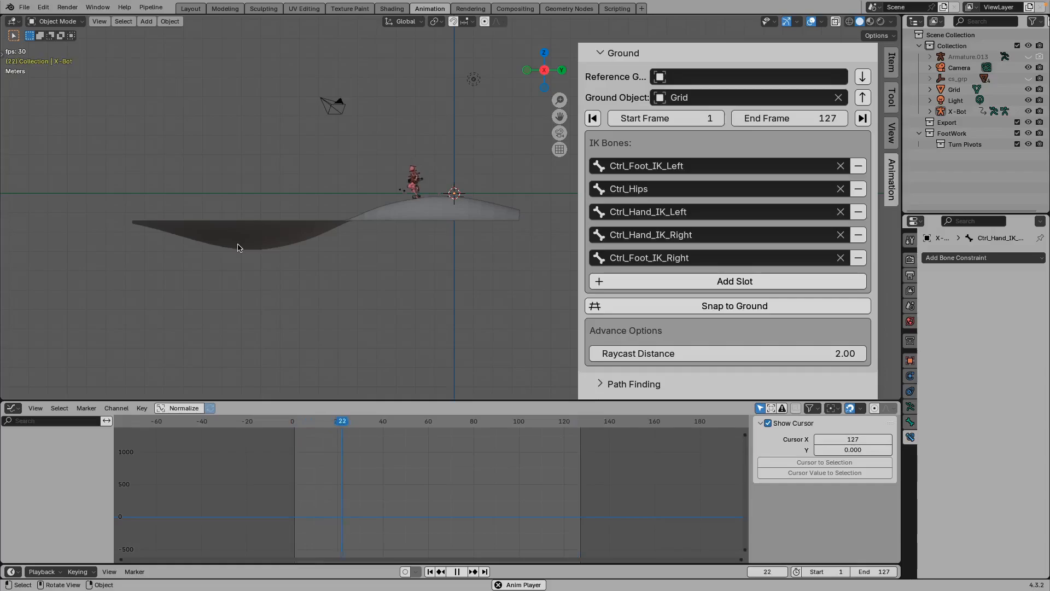
{"action": "middle_click_drag", "start_coordinate": [238, 247], "coordinate": [263, 258]}
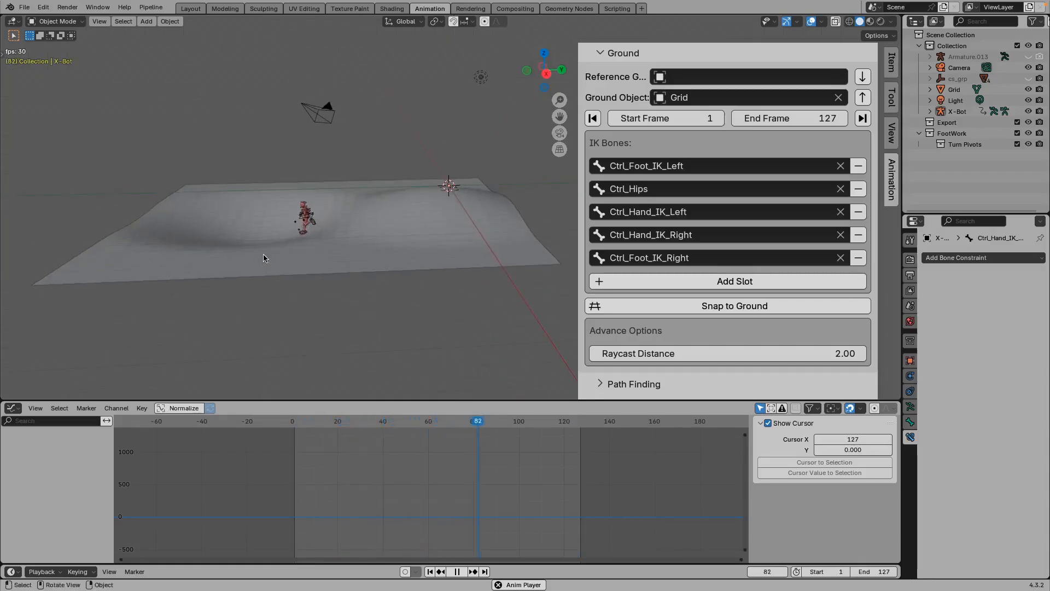
{"action": "key", "text": "space"}
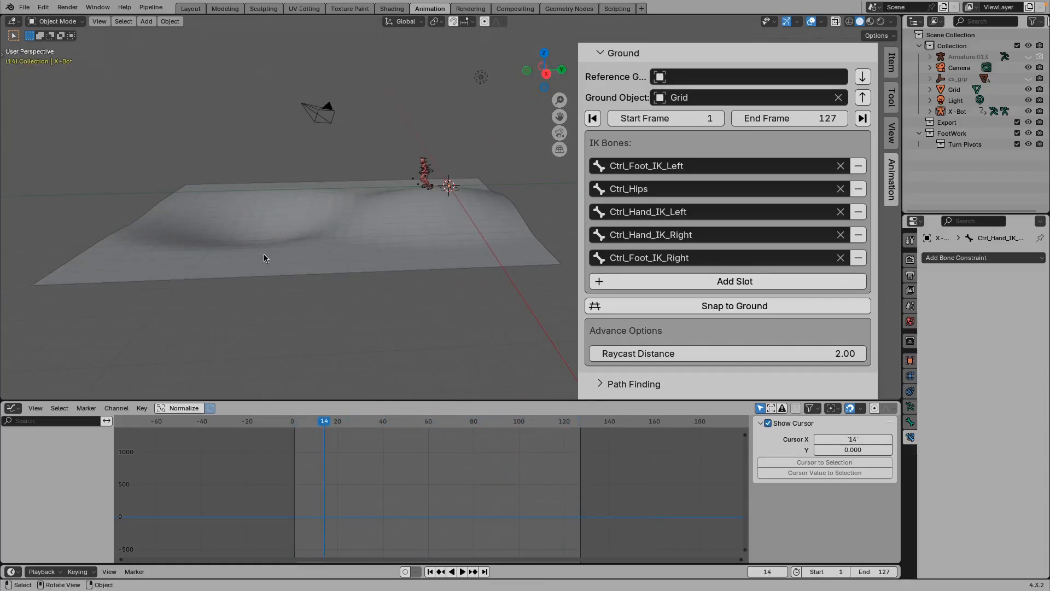
{"action": "key", "text": "KP_3"}
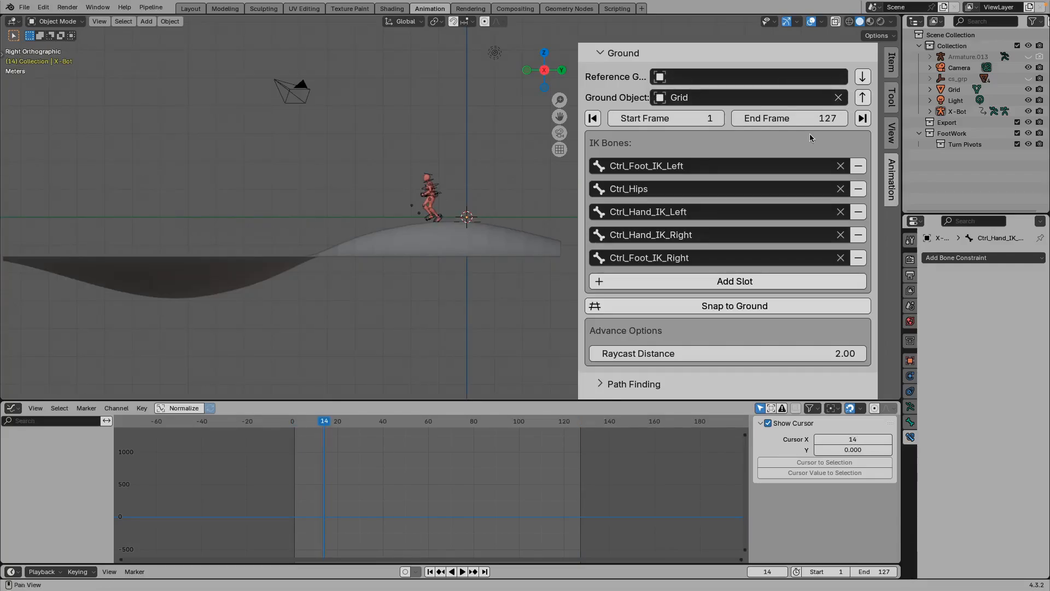
Step: Transfer Grid from Ground Object to the reference ground, snap the animation to flatten the run, and play it
{"action": "left_click", "coordinate": [863, 98]}
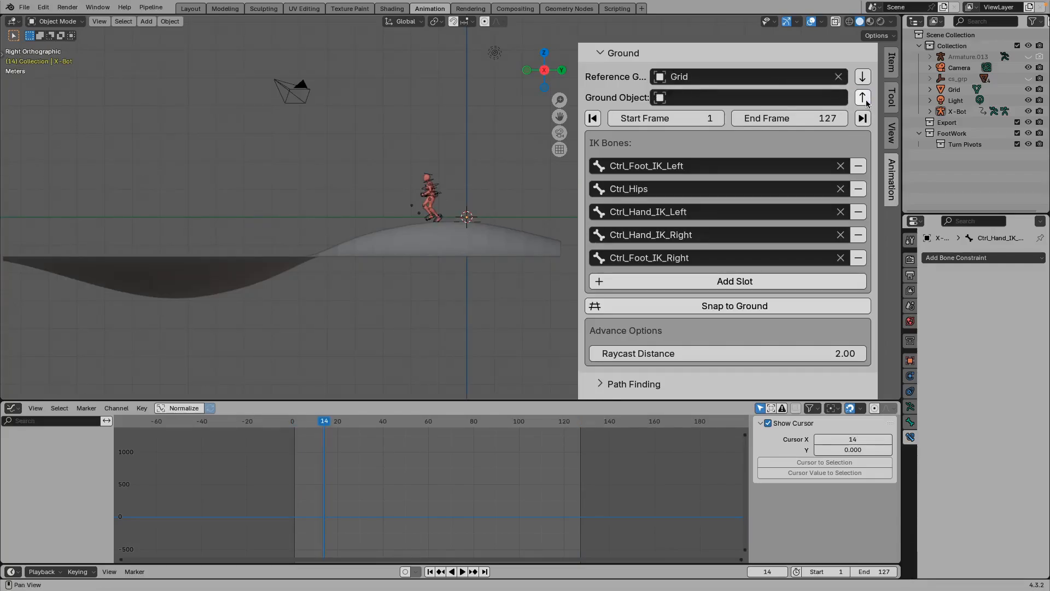
{"action": "left_click", "coordinate": [731, 306]}
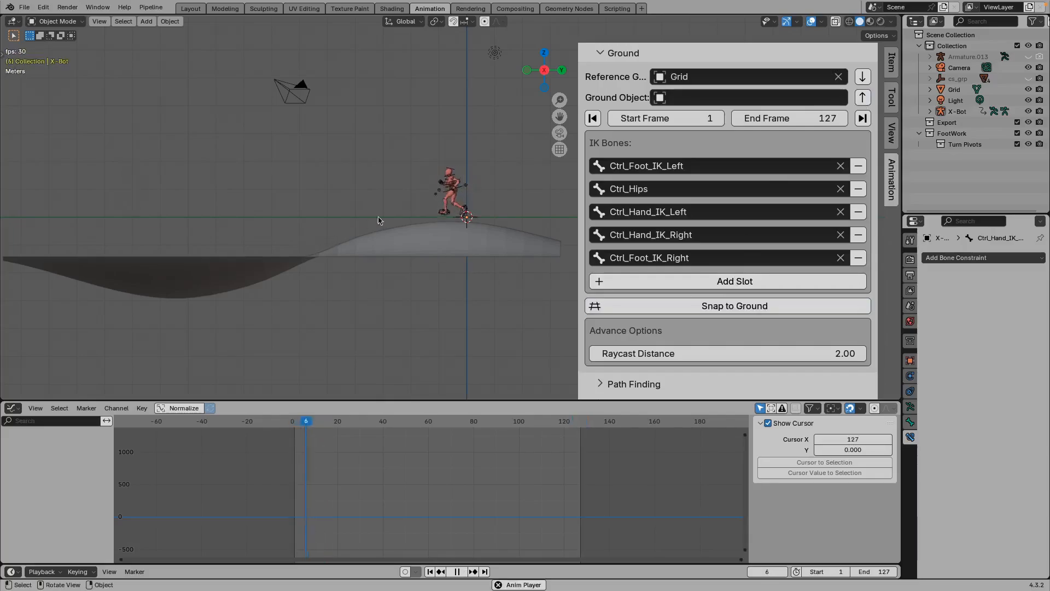
{"action": "key", "text": "space"}
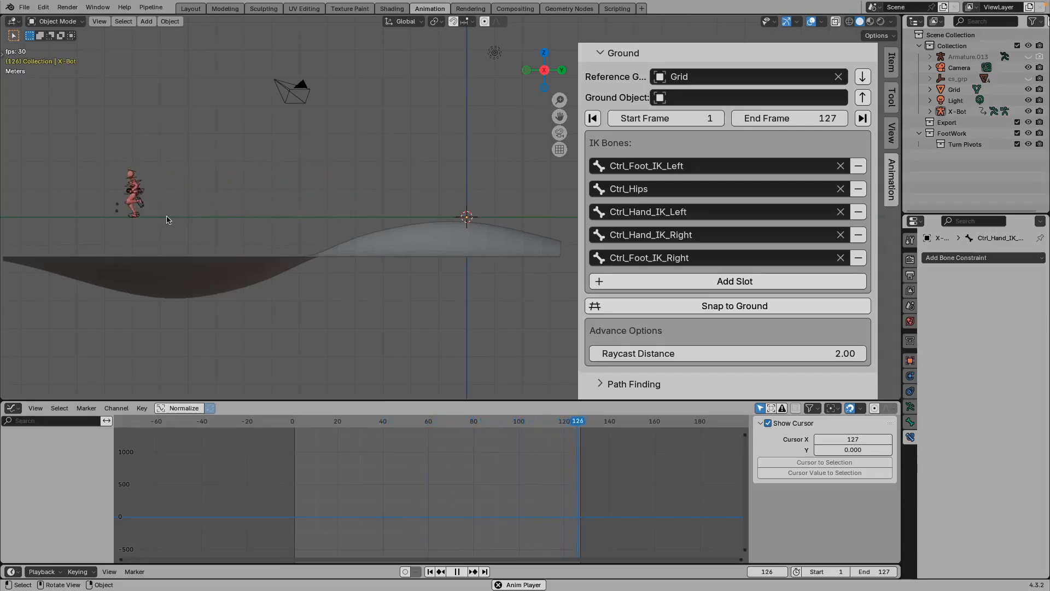
{"action": "key", "text": "space"}
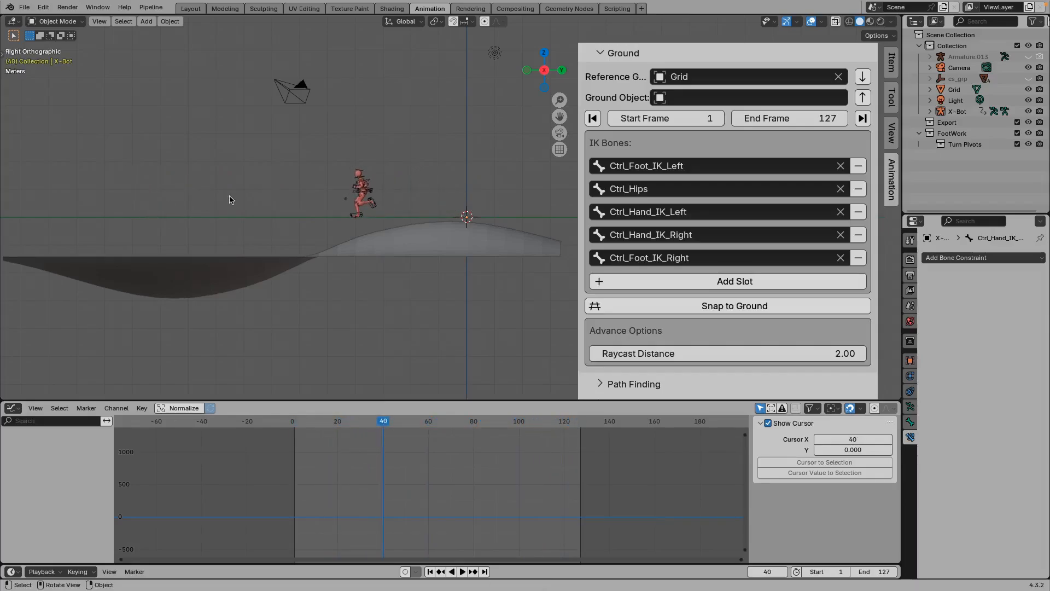
Step: Move the Grid ground mesh up about 3.24 m so that it sits above the running character
{"action": "left_click", "coordinate": [392, 258]}
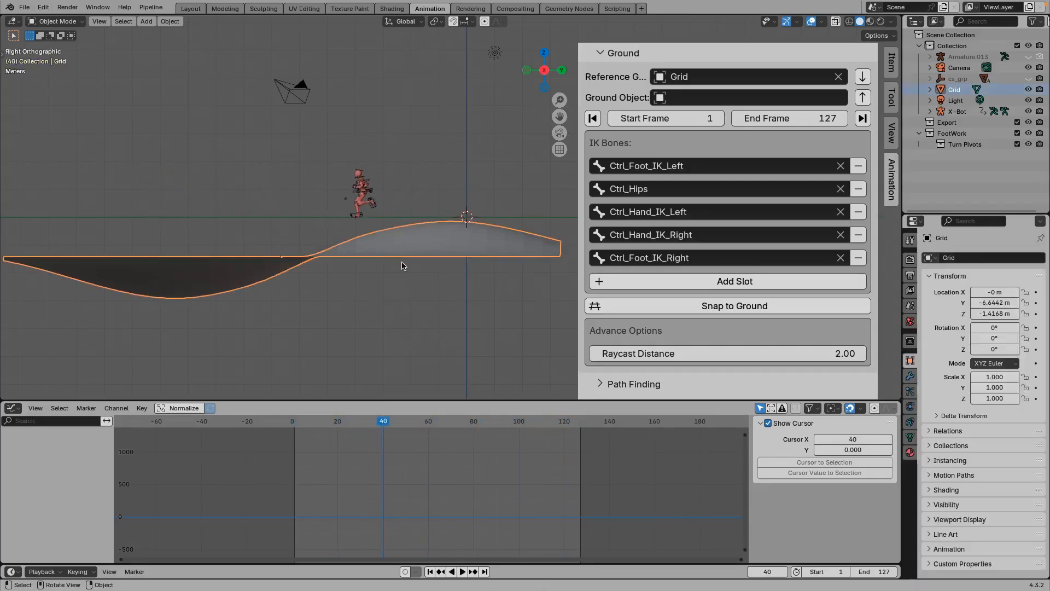
{"action": "middle_click_drag", "start_coordinate": [404, 265], "coordinate": [421, 264], "text": "shift"}
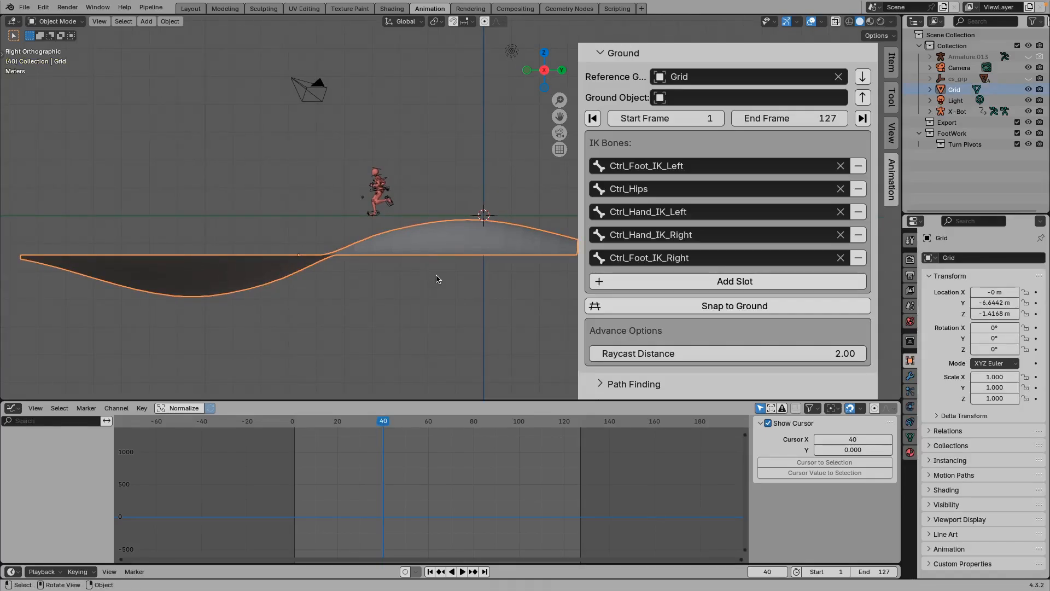
{"action": "key", "text": "g"}
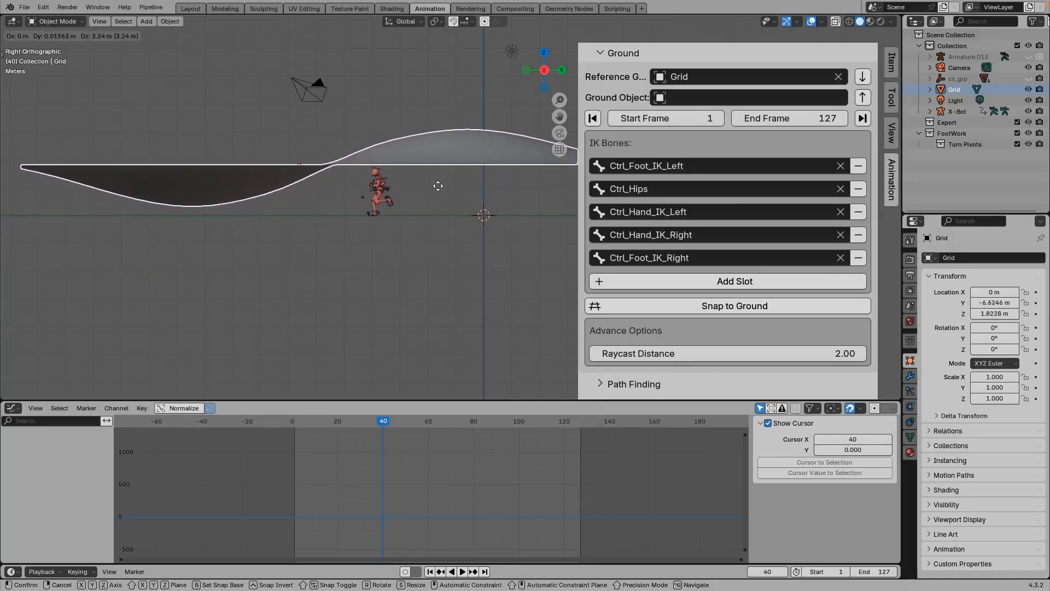
{"action": "left_click", "coordinate": [438, 186]}
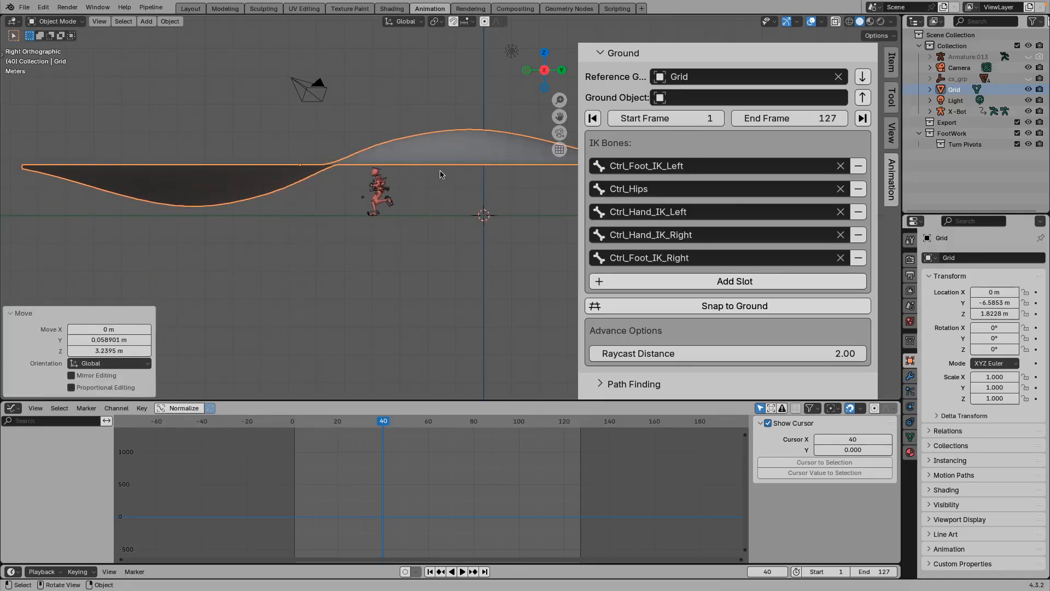
Step: Transfer Grid from the reference ground to Ground Object, snap the run animation to the ground, and play it
{"action": "left_click", "coordinate": [862, 97]}
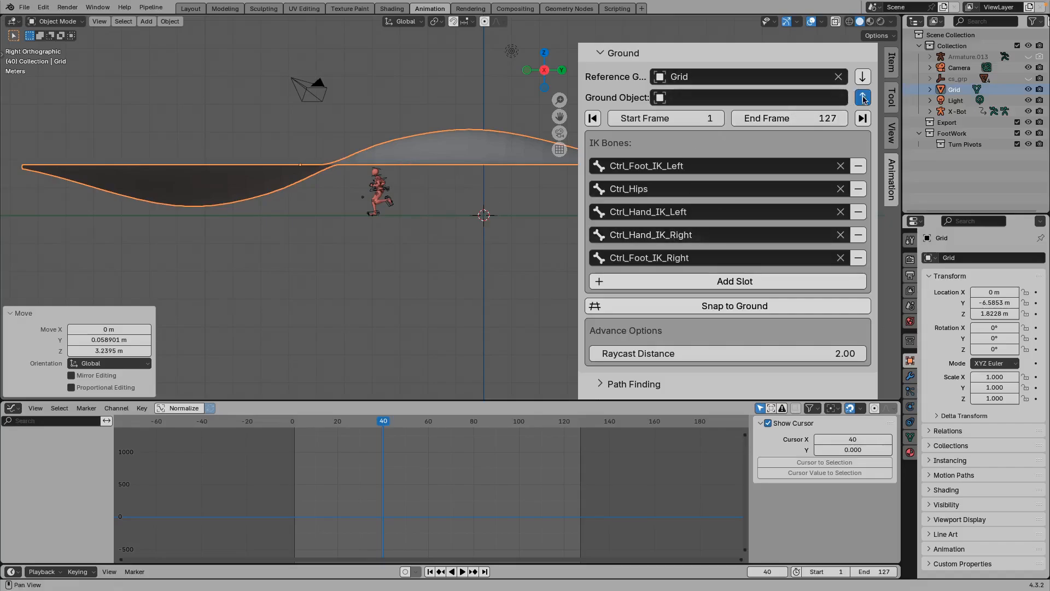
{"action": "left_click", "coordinate": [760, 306]}
{"action": "key", "text": "space"}
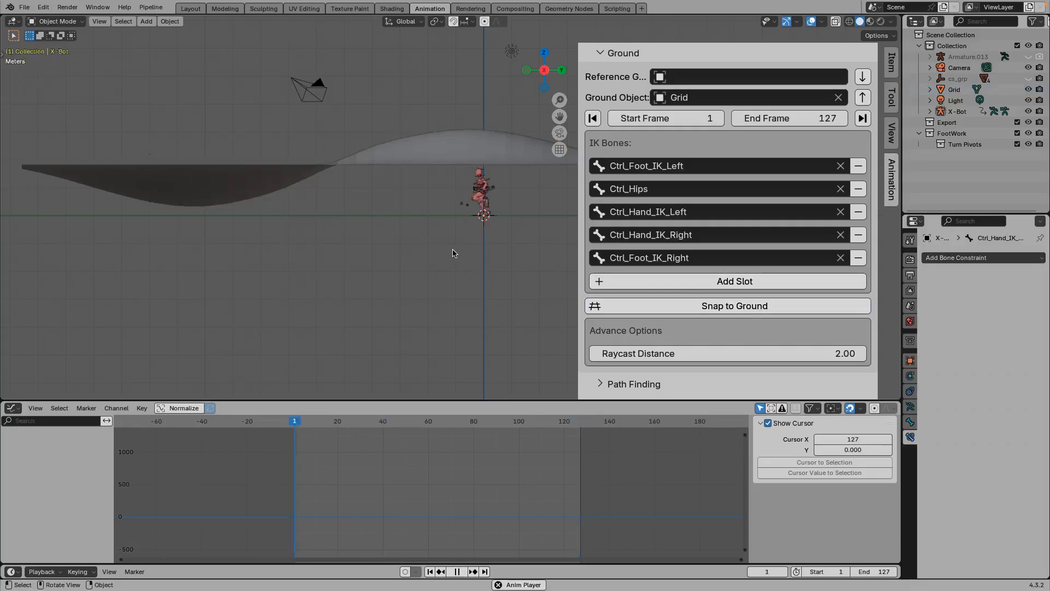
{"action": "key", "text": "Escape"}
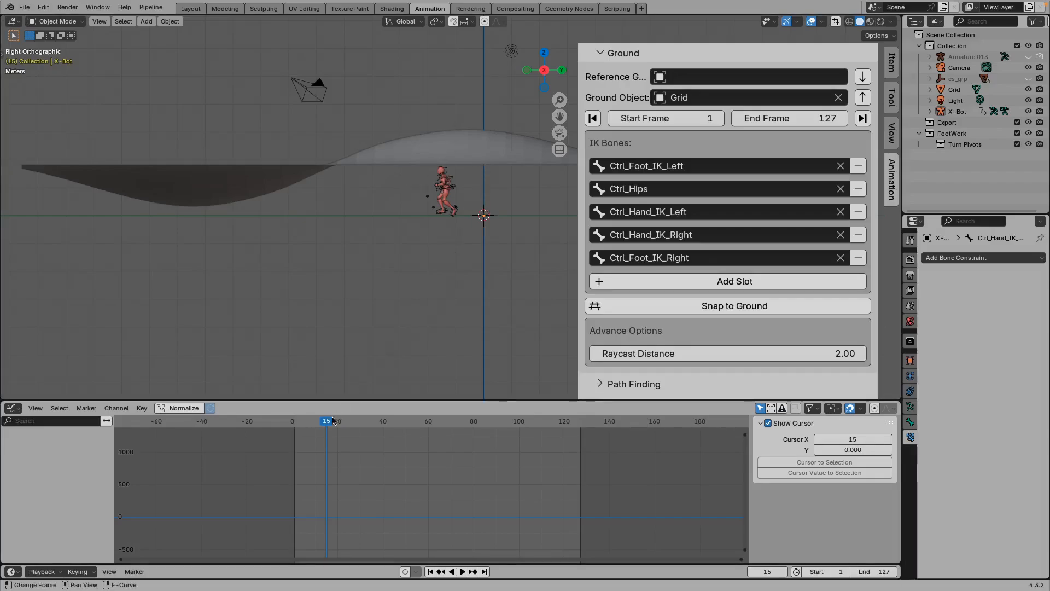
{"action": "key", "text": "space"}
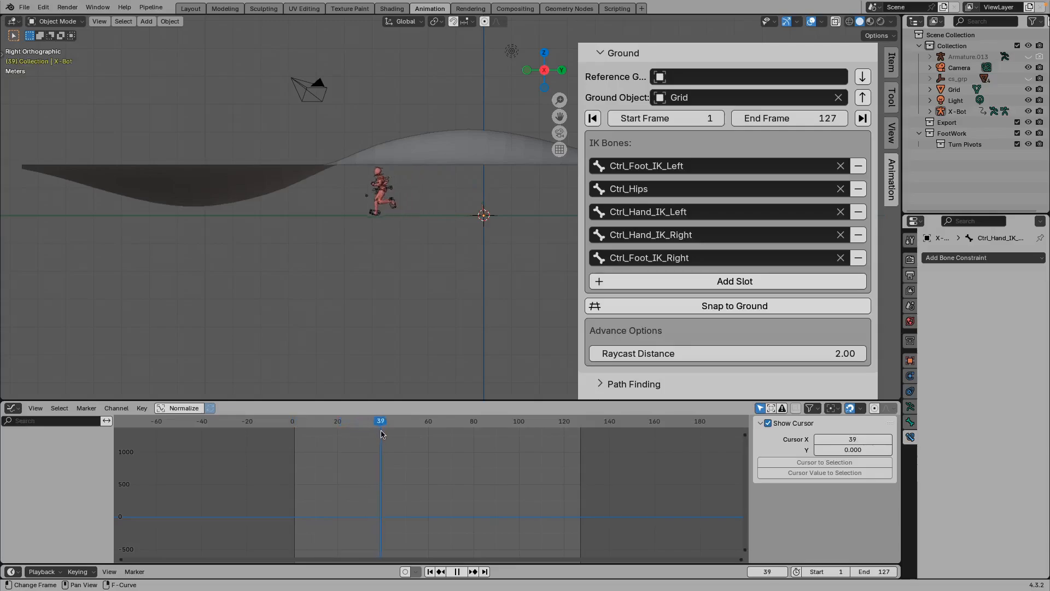
{"action": "key", "text": "space"}
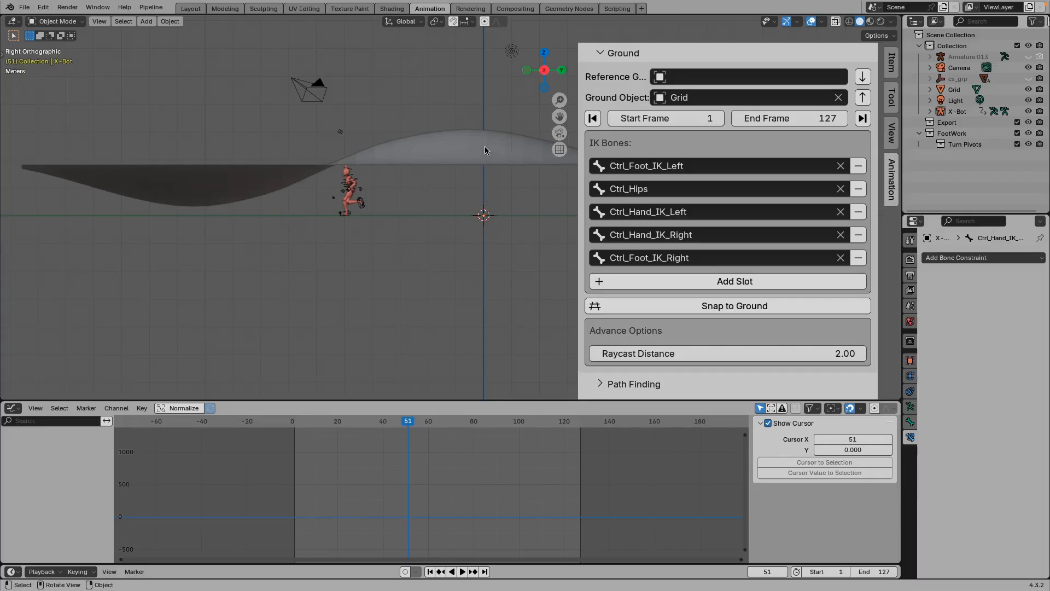
Step: Set the raycast distance to 4, and undo that change together with the last ground snap
{"action": "left_click", "coordinate": [704, 353]}
{"action": "type", "text": "4"}
{"action": "key", "text": "Return"}
{"action": "key", "text": "shift+Right"}
{"action": "key", "text": "ctrl+z"}
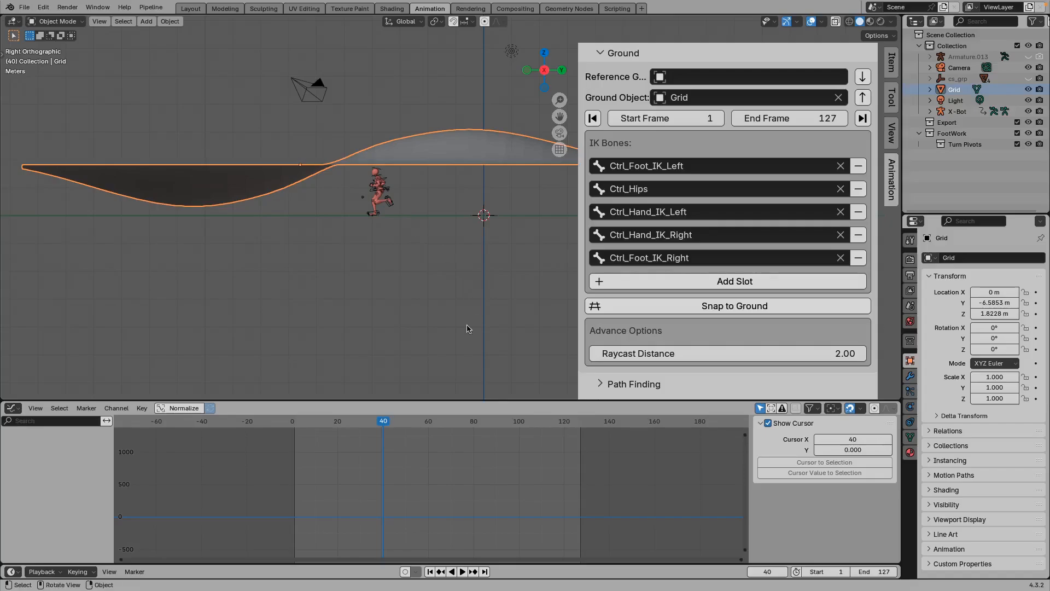
Step: Play the unsnapped run, set the raycast distance to 4, and snap the animation to the raised ground
{"action": "left_click_drag", "start_coordinate": [360, 422], "coordinate": [302, 450]}
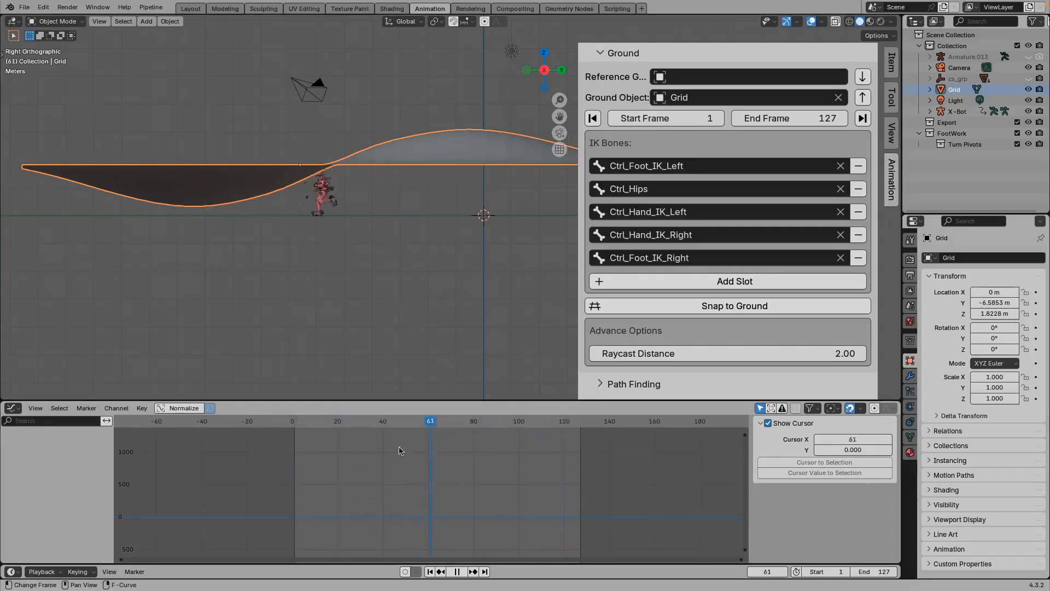
{"action": "key", "text": "space"}
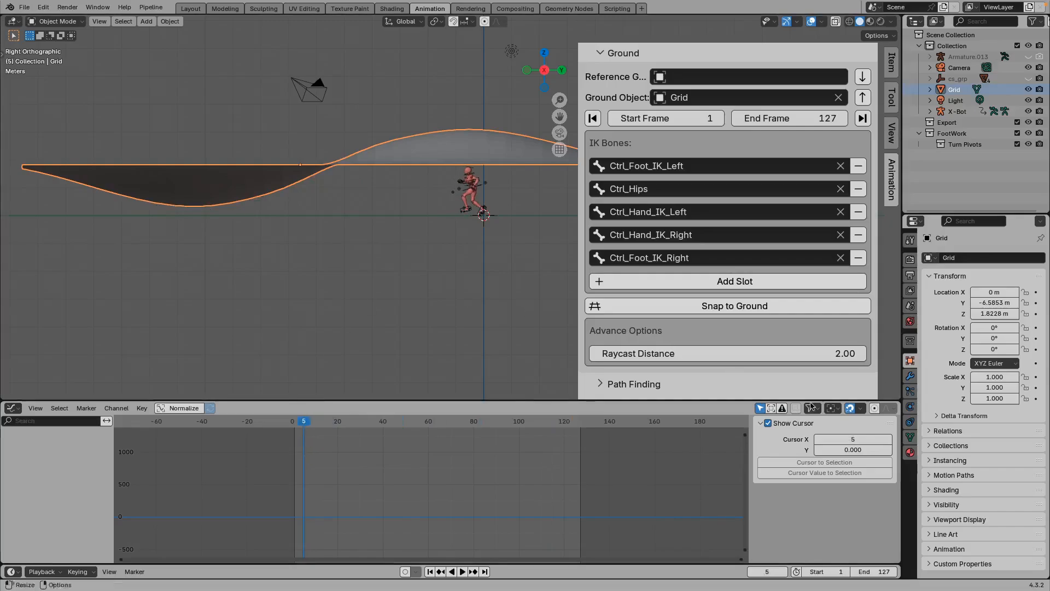
{"action": "left_click", "coordinate": [733, 352]}
{"action": "type", "text": "4"}
{"action": "key", "text": "Return"}
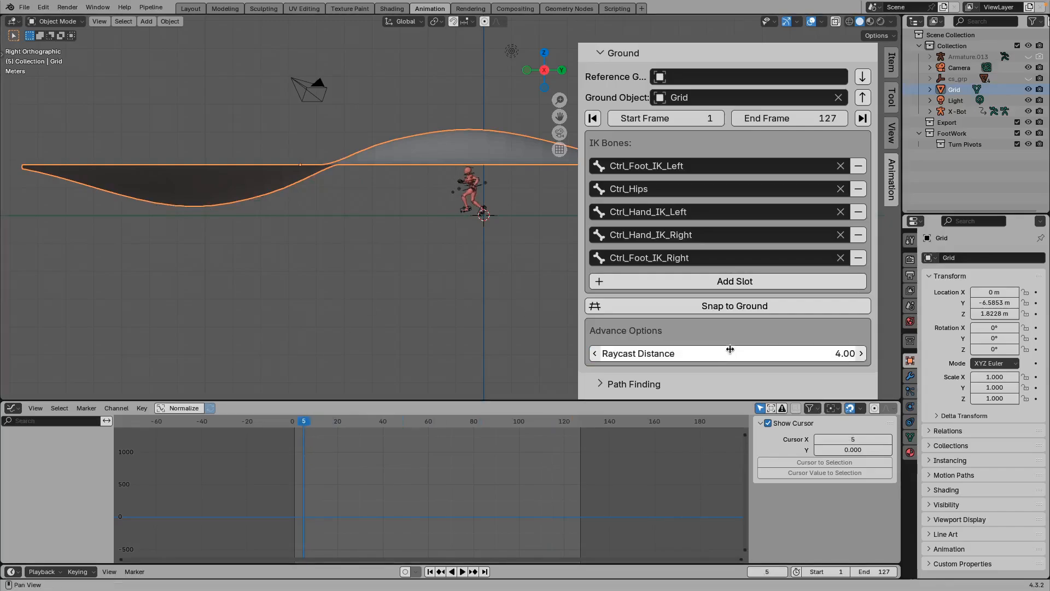
{"action": "left_click", "coordinate": [763, 305]}
{"action": "key", "text": "space"}
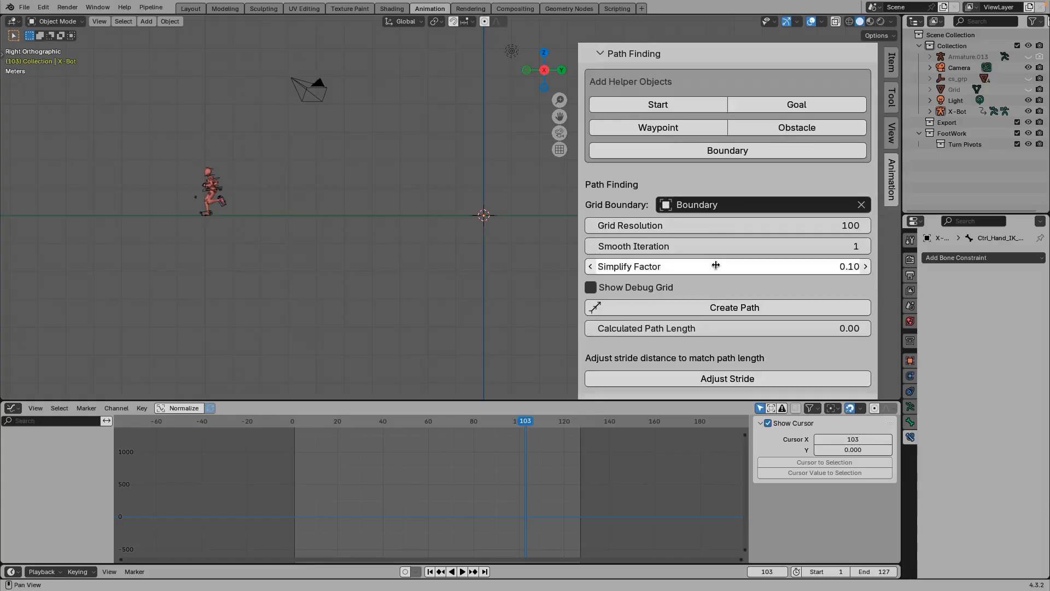
Step: Return the animation to frame 1 and switch to a top orthographic view with free space along the character's running direction
{"action": "scroll", "coordinate": [713, 312], "scroll_direction": "up", "scroll_amount": 1}
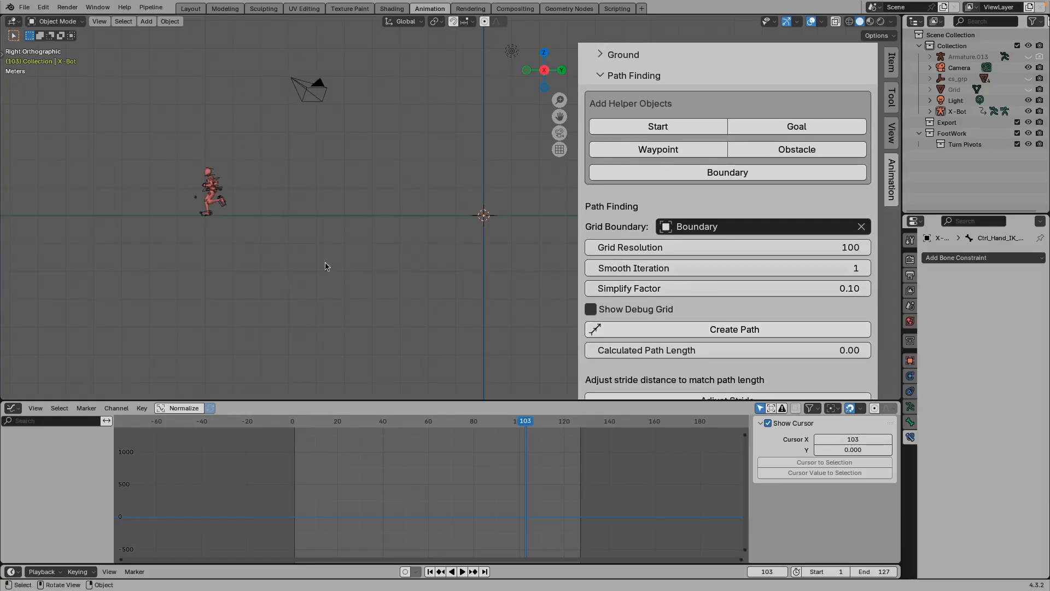
{"action": "middle_click_drag", "start_coordinate": [369, 208], "coordinate": [434, 249]}
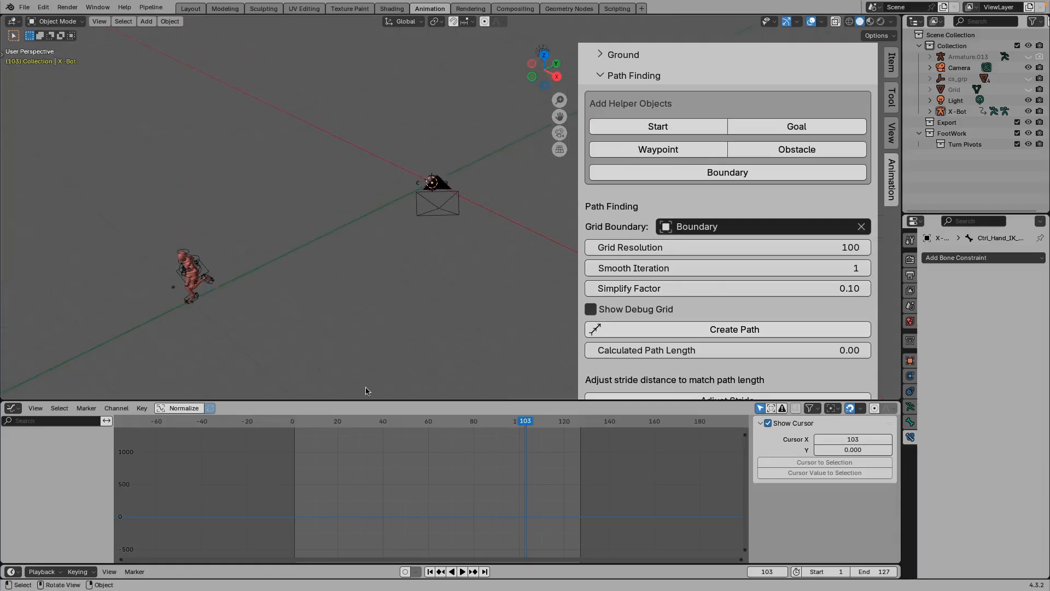
{"action": "key", "text": "shift+Left"}
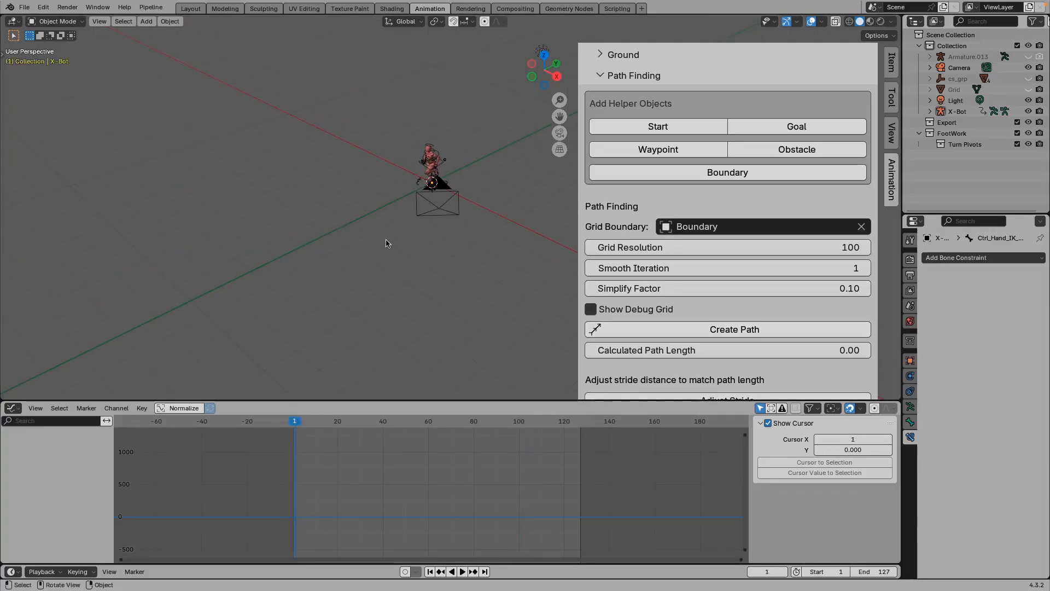
{"action": "middle_click_drag", "start_coordinate": [394, 206], "coordinate": [439, 206]}
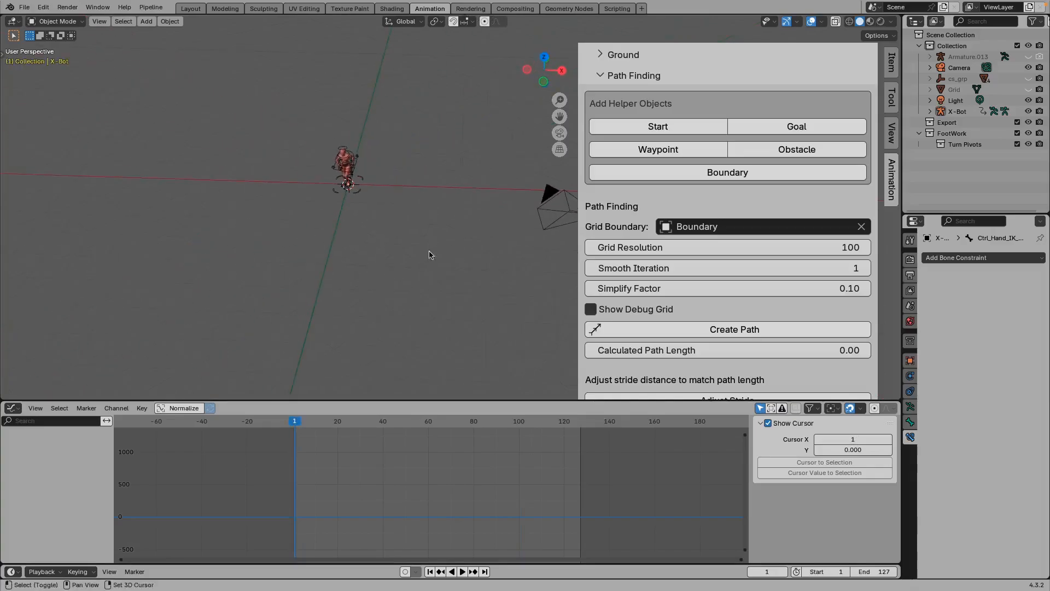
{"action": "middle_click_drag", "start_coordinate": [429, 255], "coordinate": [412, 215], "text": "shift"}
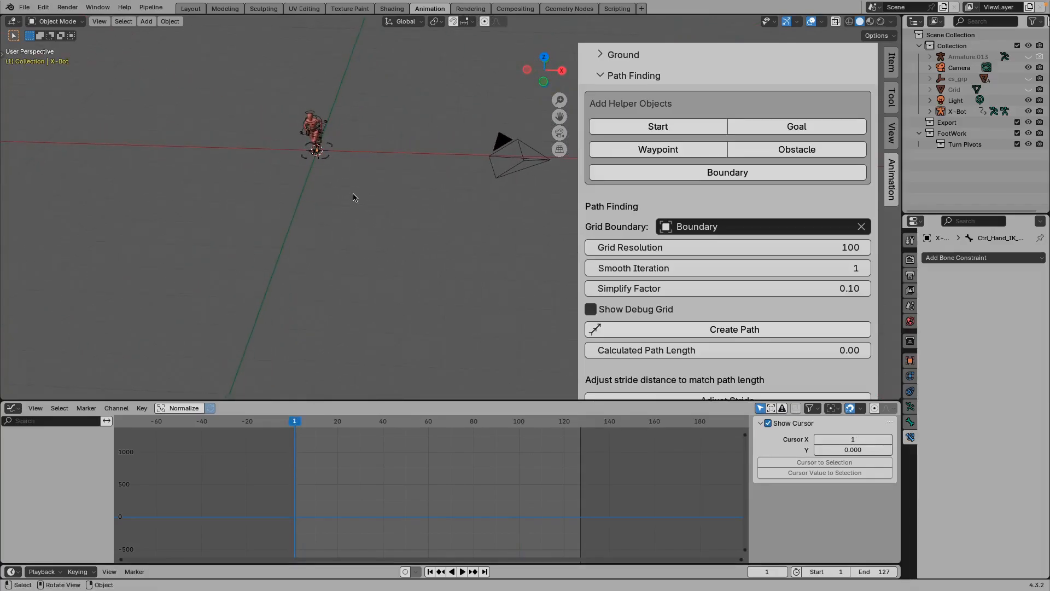
{"action": "key", "text": "KP_7"}
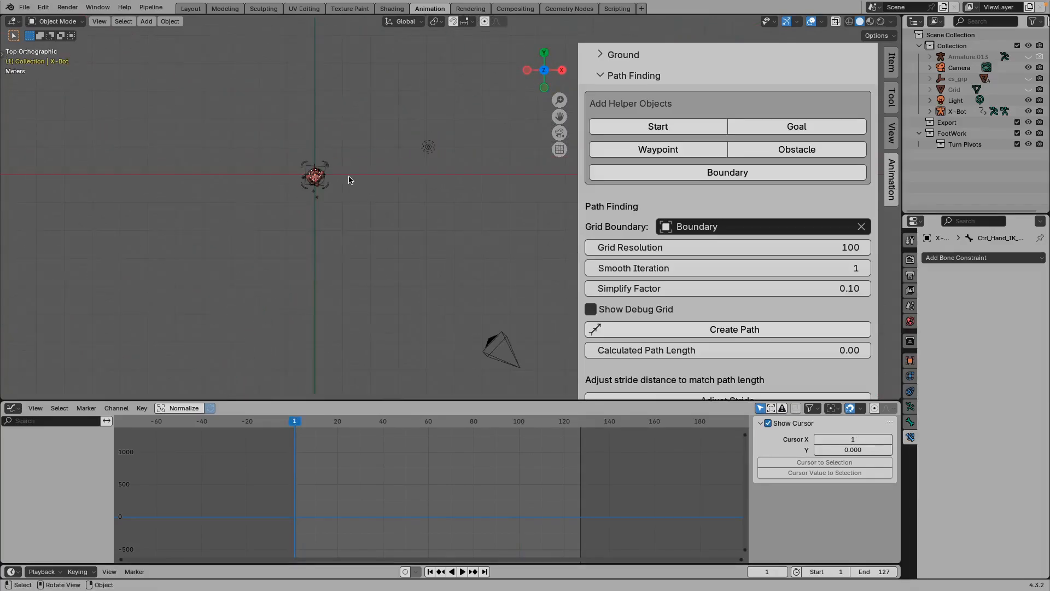
{"action": "middle_click_drag", "start_coordinate": [373, 239], "coordinate": [364, 161], "text": "shift"}
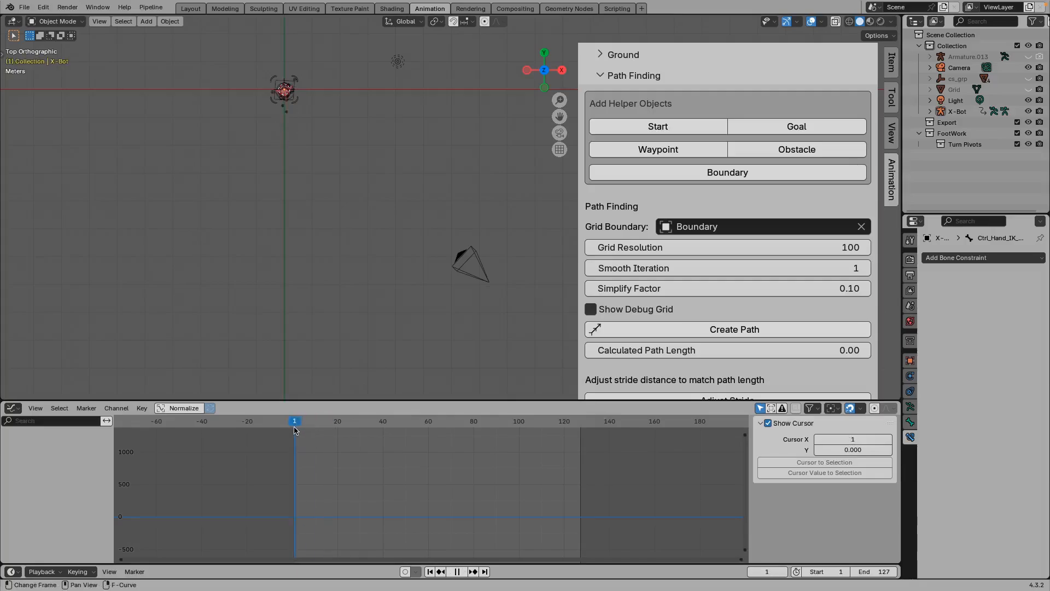
Step: Add the Start, Goal, Waypoint, Obstacle and Boundary helper objects for path finding
{"action": "left_click", "coordinate": [680, 126]}
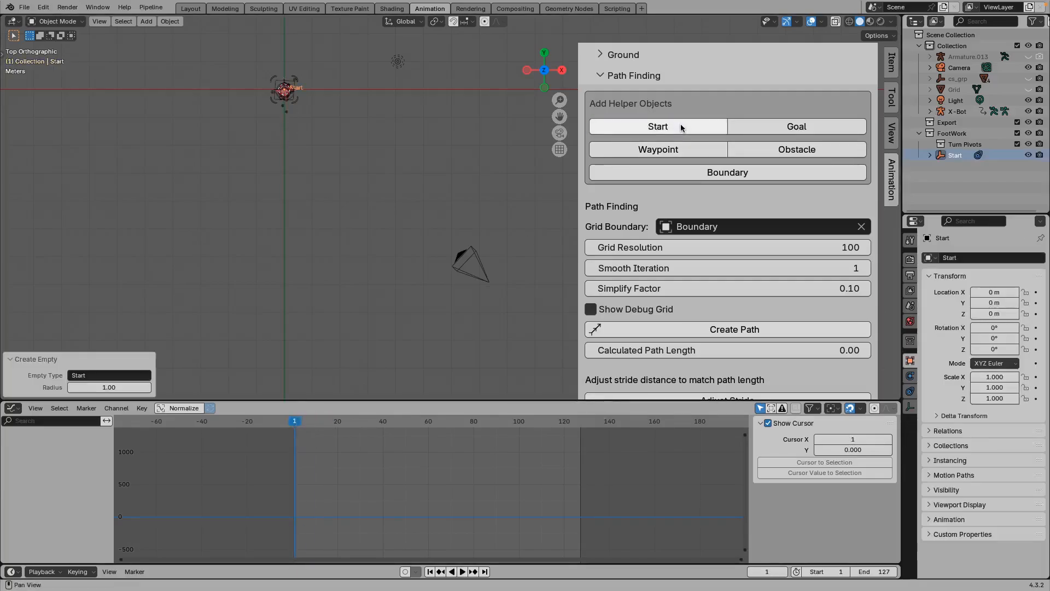
{"action": "left_click", "coordinate": [771, 132]}
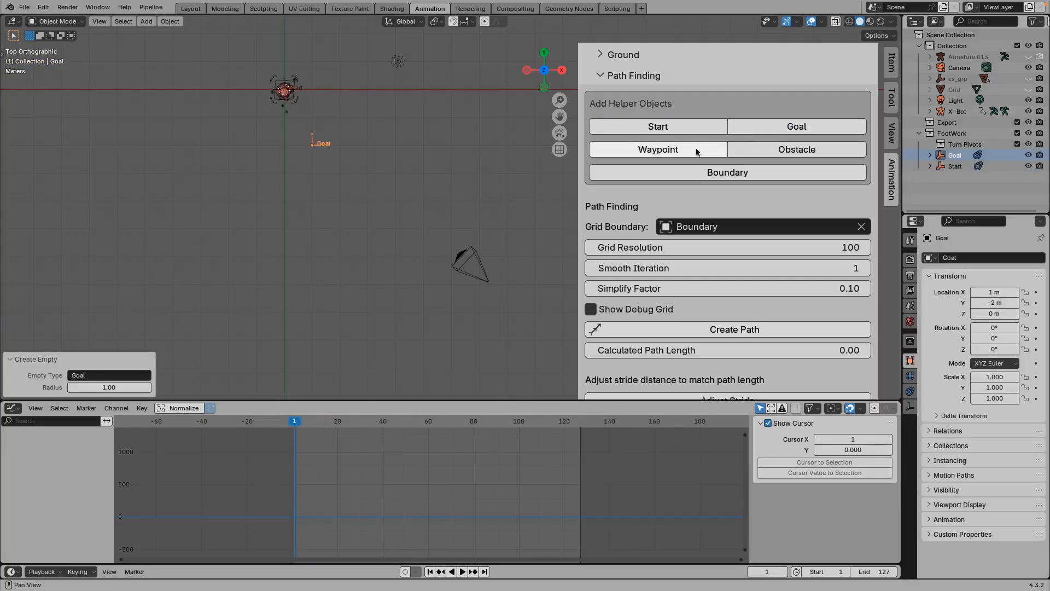
{"action": "left_click", "coordinate": [696, 150]}
{"action": "left_click", "coordinate": [768, 155]}
{"action": "left_click", "coordinate": [741, 173]}
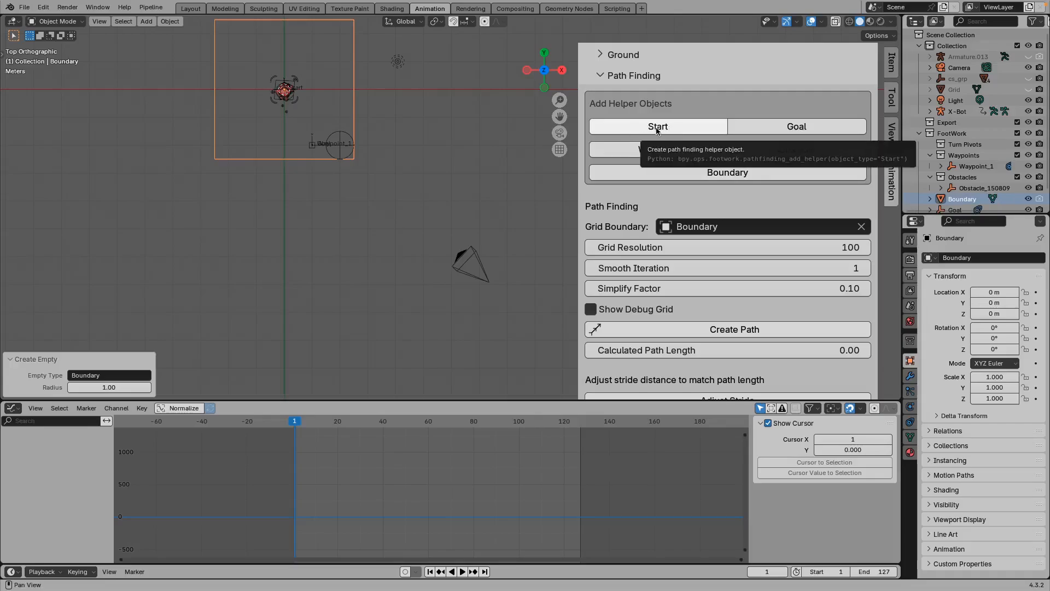
Step: Move the Goal helper away from the character to about X 0.55 m, Y -6.99 m
{"action": "left_click", "coordinate": [301, 105]}
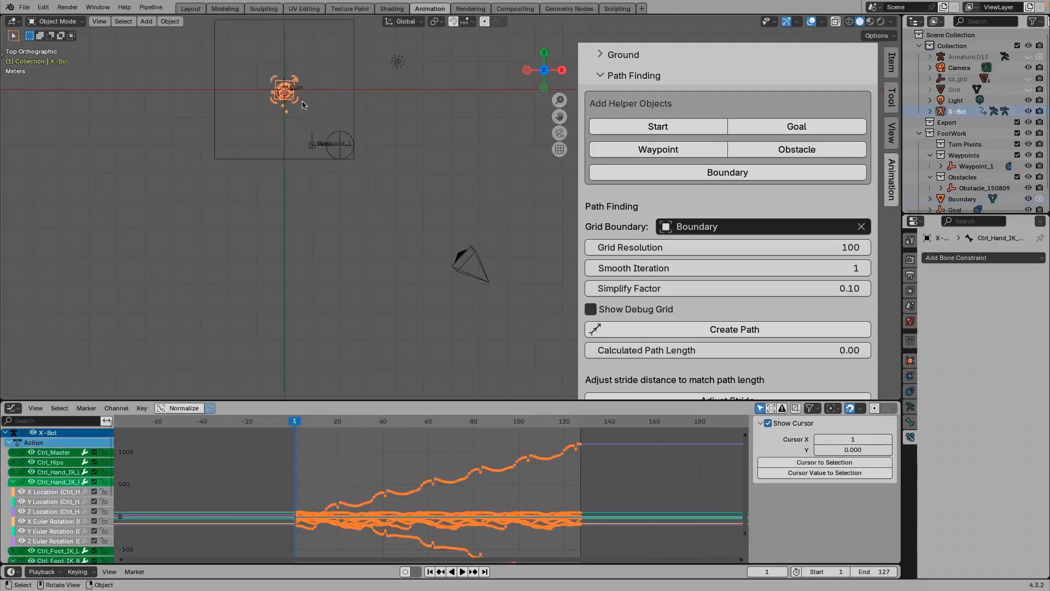
{"action": "left_click", "coordinate": [302, 104]}
{"action": "scroll", "coordinate": [327, 178], "scroll_direction": "down", "scroll_amount": 2}
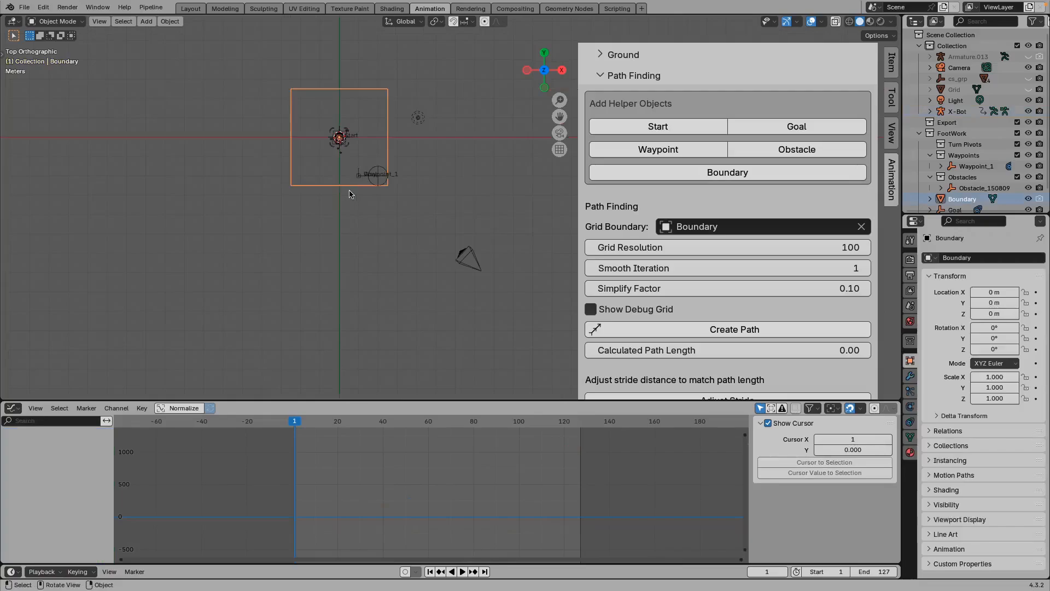
{"action": "scroll", "coordinate": [349, 195], "scroll_direction": "up", "scroll_amount": 2}
{"action": "middle_click_drag", "start_coordinate": [300, 153], "coordinate": [358, 132], "text": "shift"}
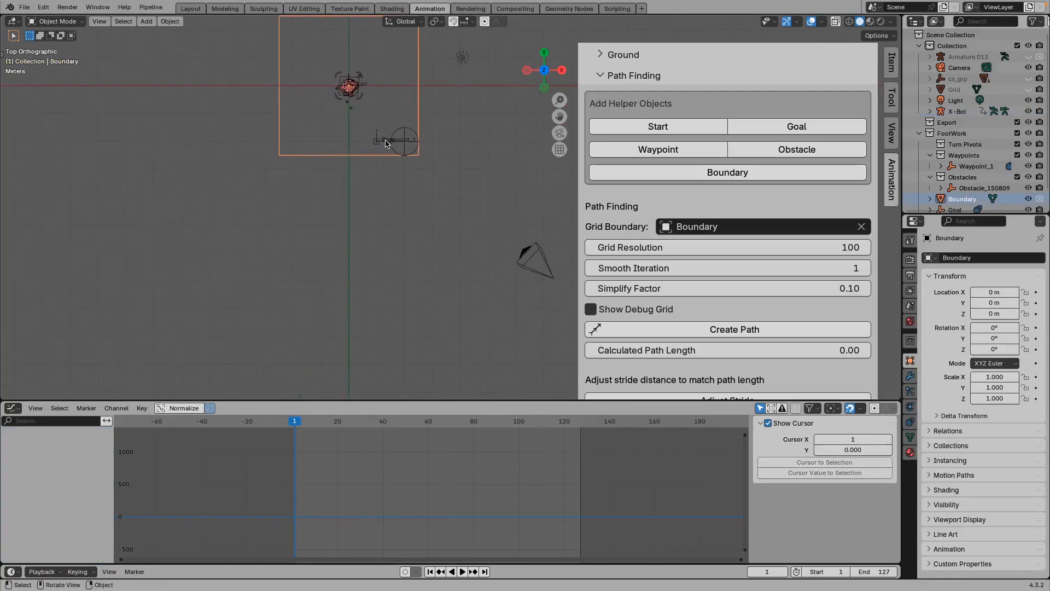
{"action": "left_click", "coordinate": [377, 144]}
{"action": "key", "text": "g"}
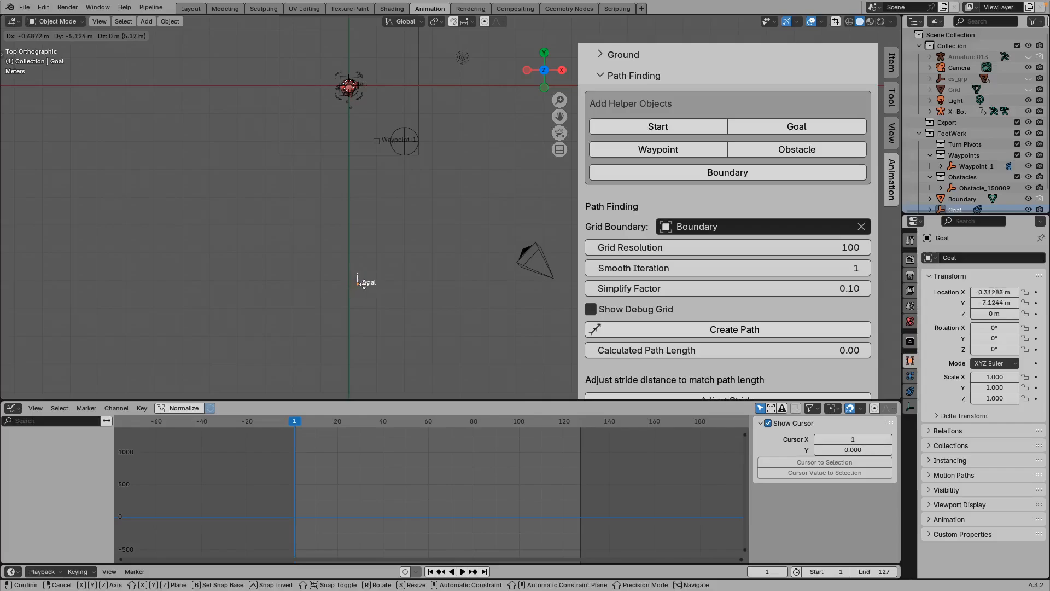
{"action": "left_click", "coordinate": [365, 277]}
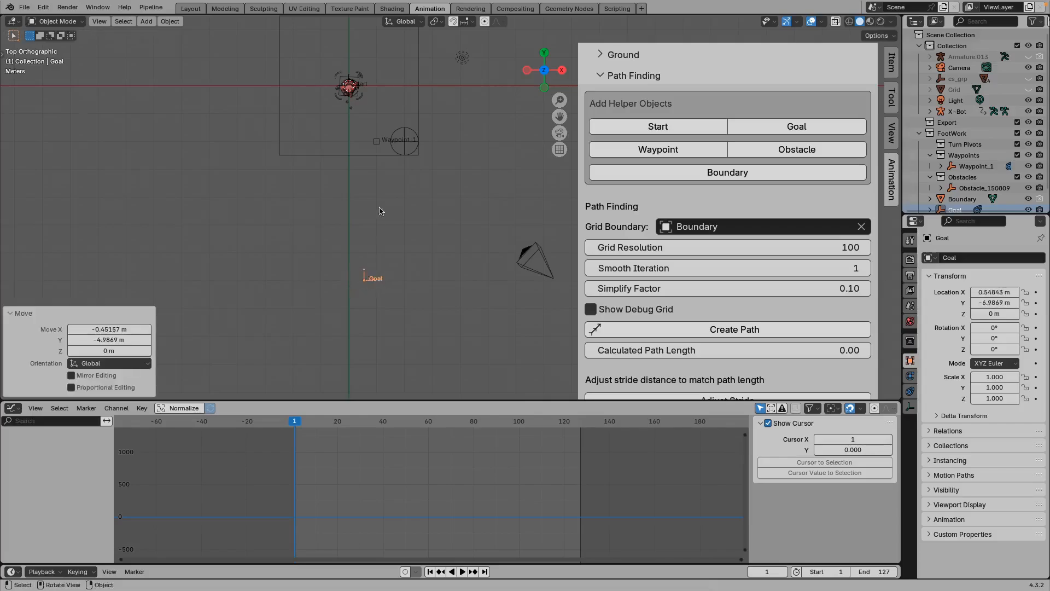
Step: Move Waypoint_1 across the Y axis to about X -1.36 m, Y -2.2 m
{"action": "left_click", "coordinate": [377, 143]}
{"action": "key", "text": "g"}
{"action": "left_click", "coordinate": [315, 153]}
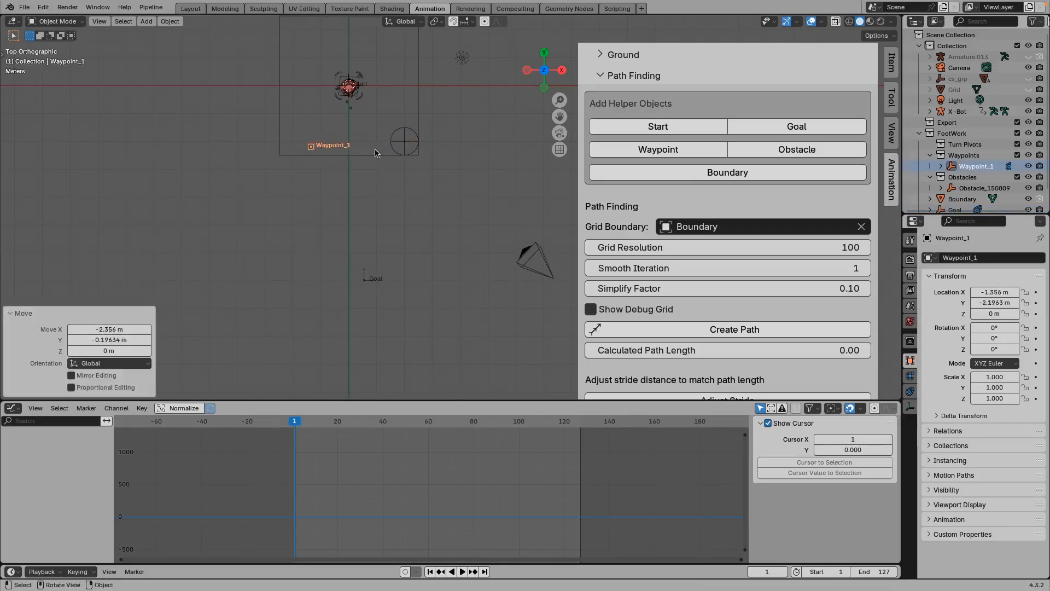
Step: Move the obstacle helper onto the Y axis at about Y -3.83 m and set its size to 1 m
{"action": "left_click", "coordinate": [400, 144]}
{"action": "key", "text": "g"}
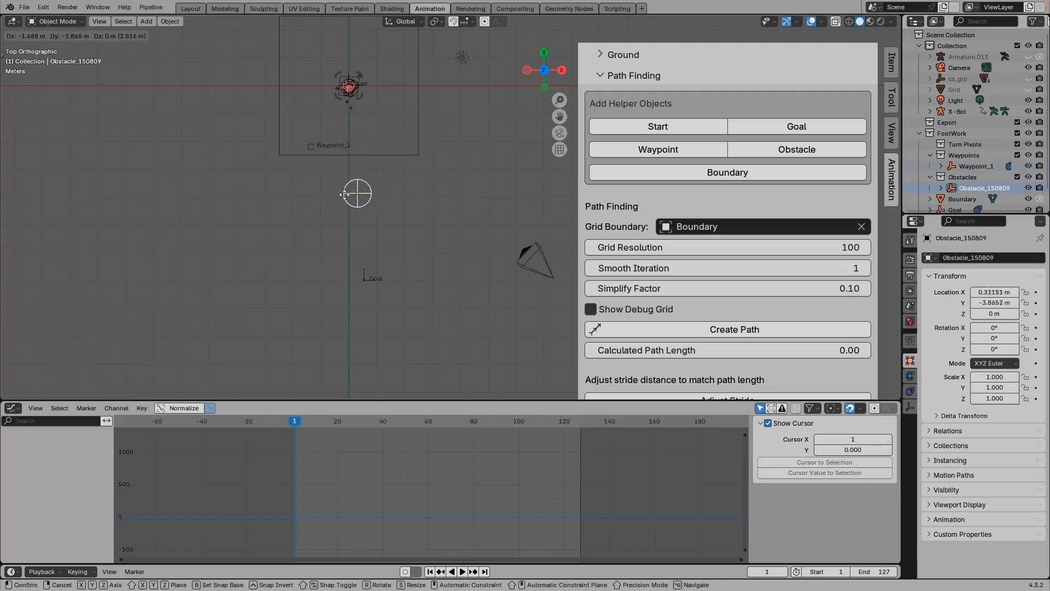
{"action": "left_click", "coordinate": [349, 193]}
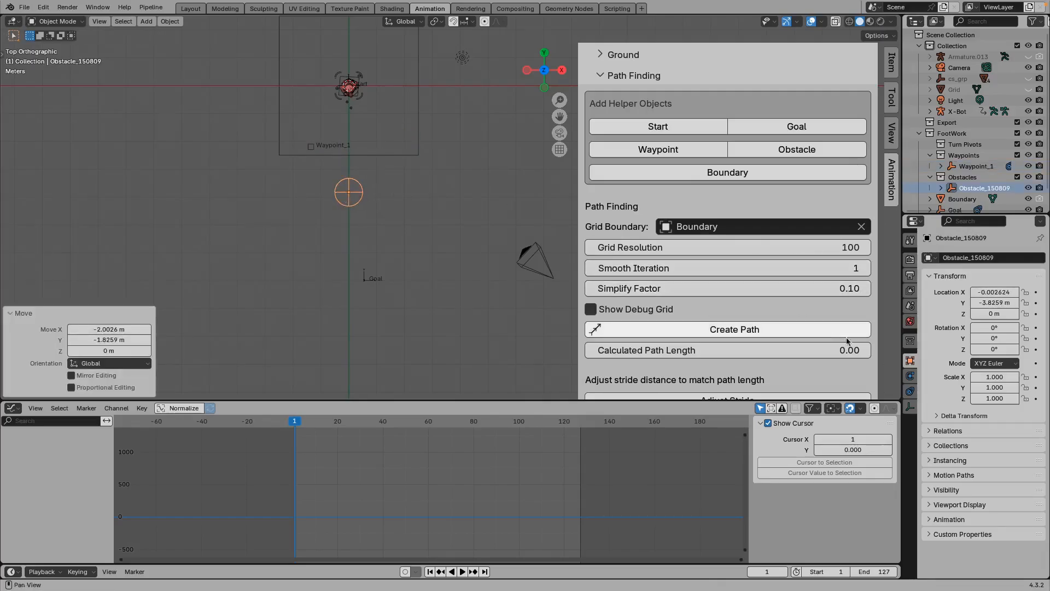
{"action": "left_click", "coordinate": [910, 407]}
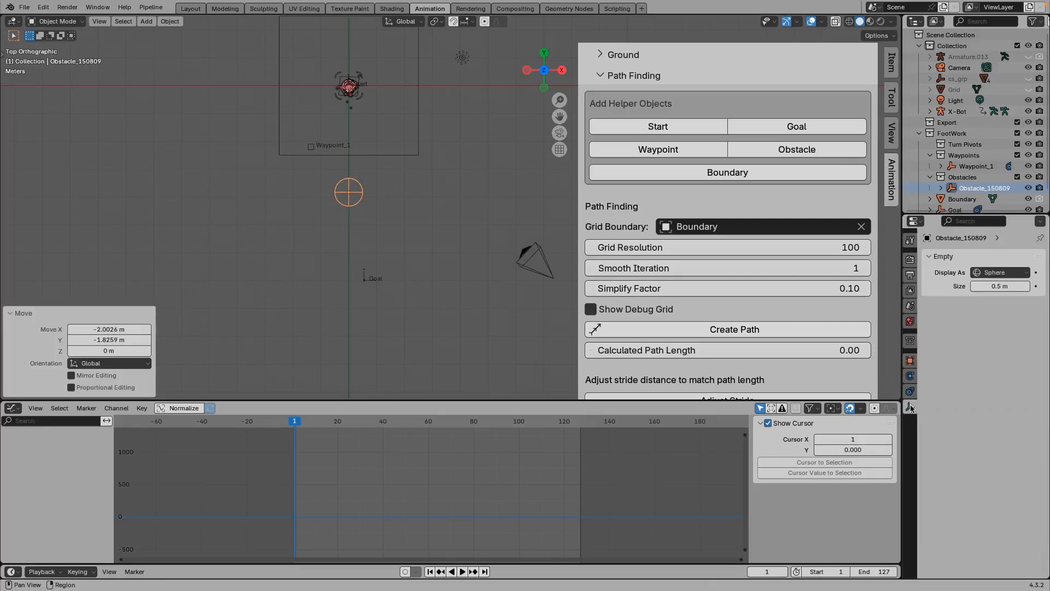
{"action": "mouse_move", "coordinate": [1000, 286]}
{"action": "left_mouse_down"}
{"action": "mouse_move", "coordinate": [1015, 286]}
{"action": "mouse_move", "coordinate": [995, 283]}
{"action": "left_mouse_up"}
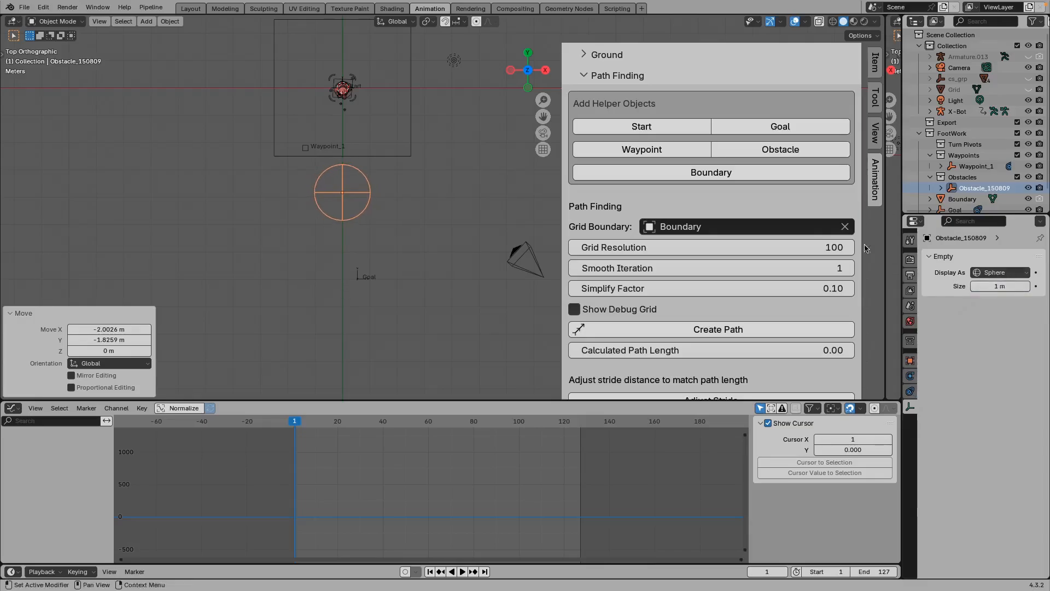
{"action": "scroll", "coordinate": [328, 221], "scroll_direction": "up", "scroll_amount": 3}
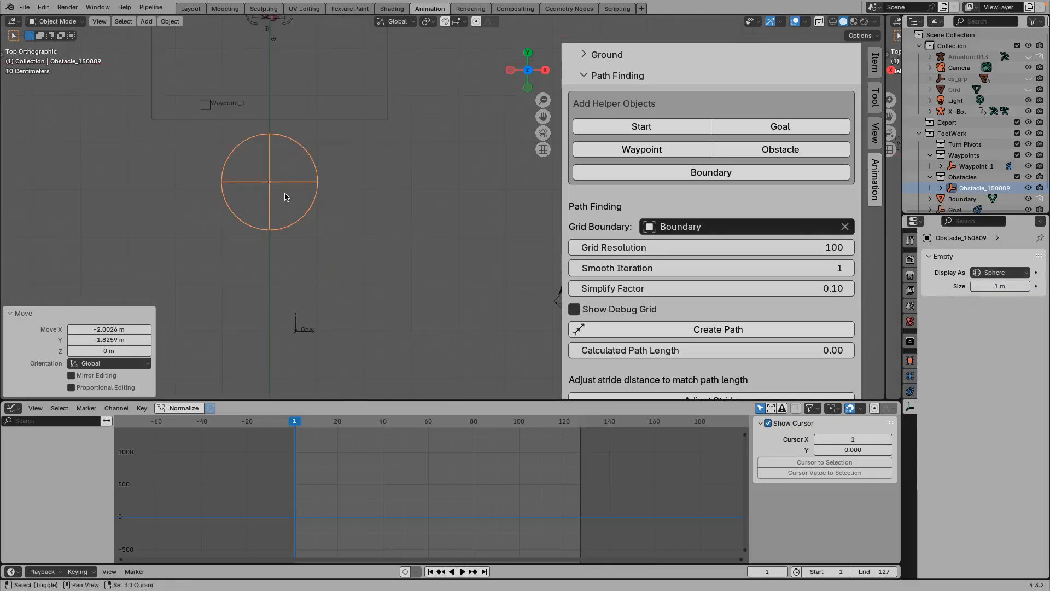
Step: Duplicate the obstacle helper about 1.44 m X, 1.17 m Y away, and duplicate that copy about -2.93 m X, -2.36 m Y away
{"action": "key", "text": "shift+d"}
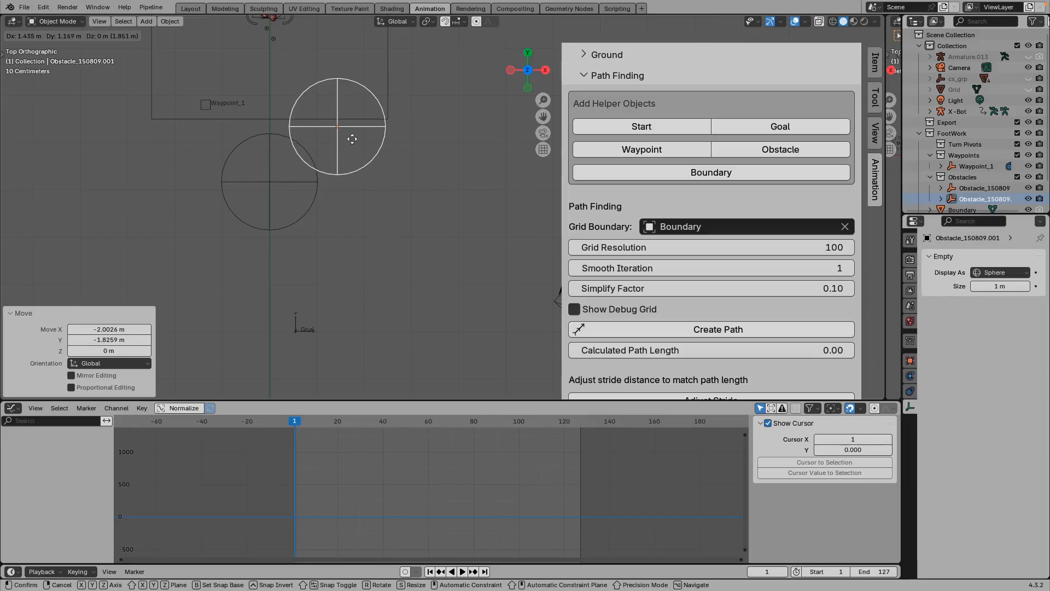
{"action": "left_click", "coordinate": [333, 147]}
{"action": "key", "text": "shift+d"}
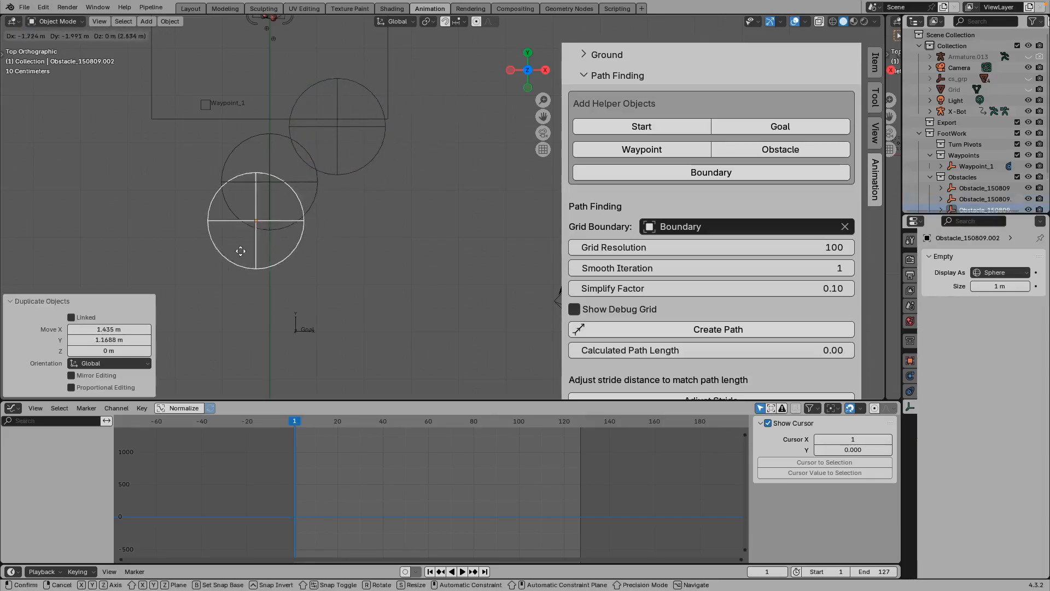
{"action": "left_click", "coordinate": [229, 245]}
Step: Scale the Boundary helper up about 1.34 times and shift it by about -0.44 m X, -2.62 m Y in total
{"action": "scroll", "coordinate": [228, 246], "scroll_direction": "down", "scroll_amount": 3}
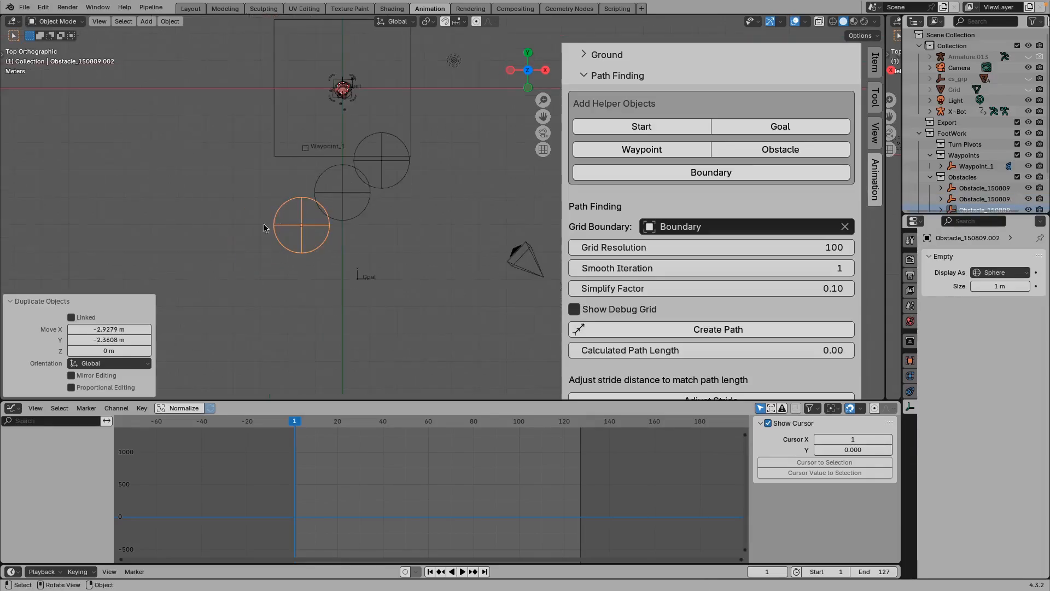
{"action": "left_click", "coordinate": [337, 159]}
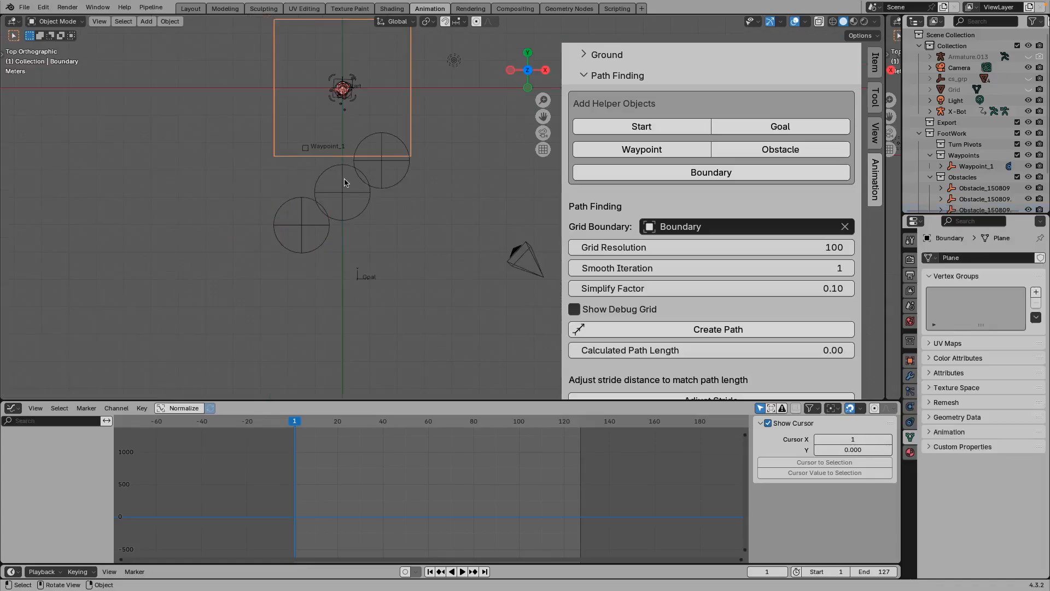
{"action": "middle_click_drag", "start_coordinate": [345, 182], "coordinate": [316, 201], "text": "shift"}
{"action": "key", "text": "g"}
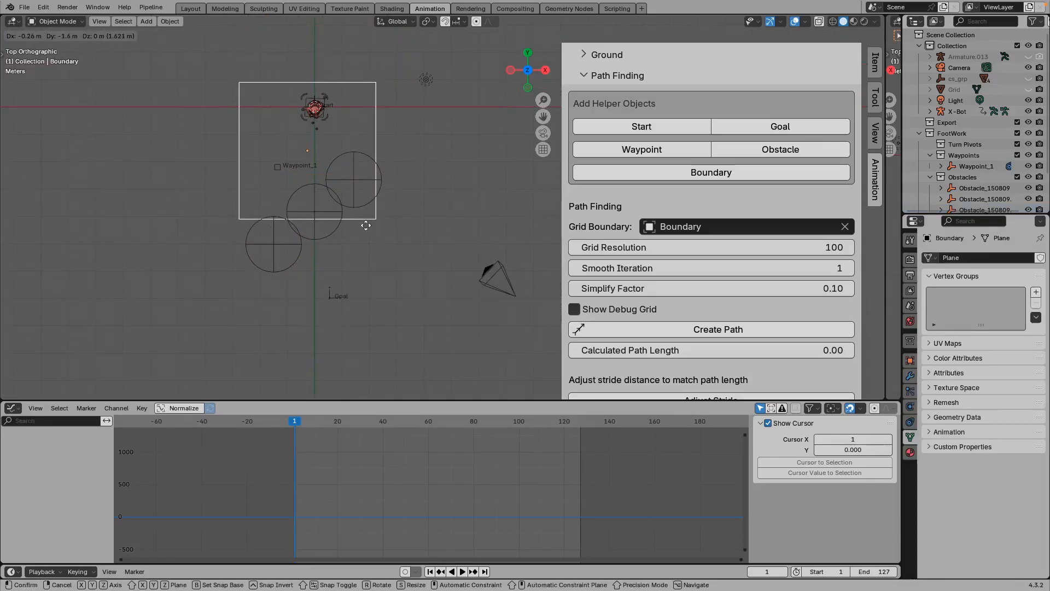
{"action": "left_click", "coordinate": [365, 225]}
{"action": "key", "text": "s"}
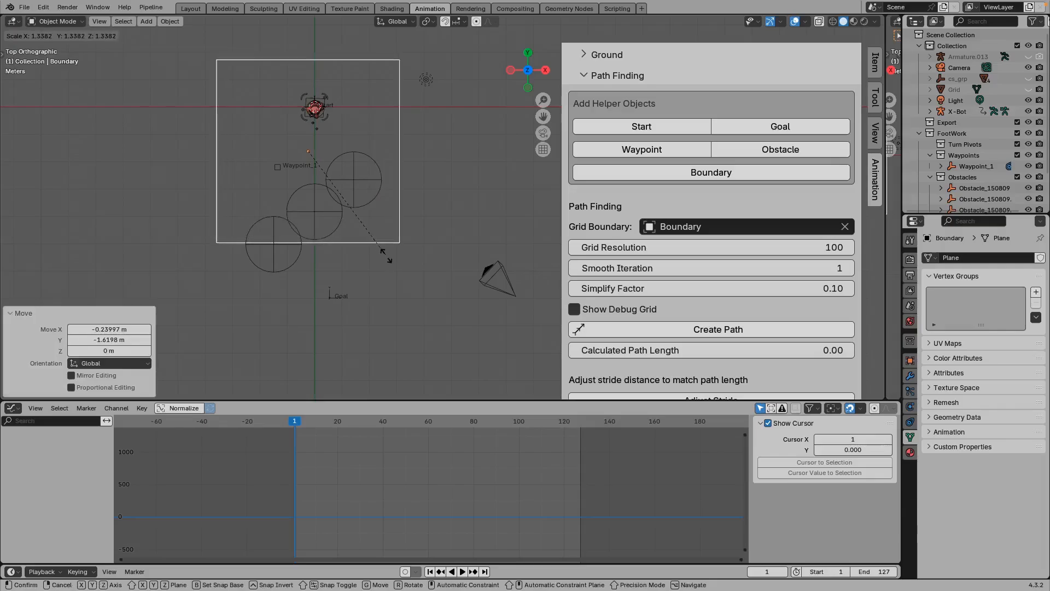
{"action": "left_click", "coordinate": [386, 256]}
{"action": "key", "text": "g"}
{"action": "left_click", "coordinate": [373, 249]}
Step: Stretch the Boundary about 1.45 times along Y and move it about 0.4 m down Y to enclose the character, obstacles and Goal
{"action": "key", "text": "s"}
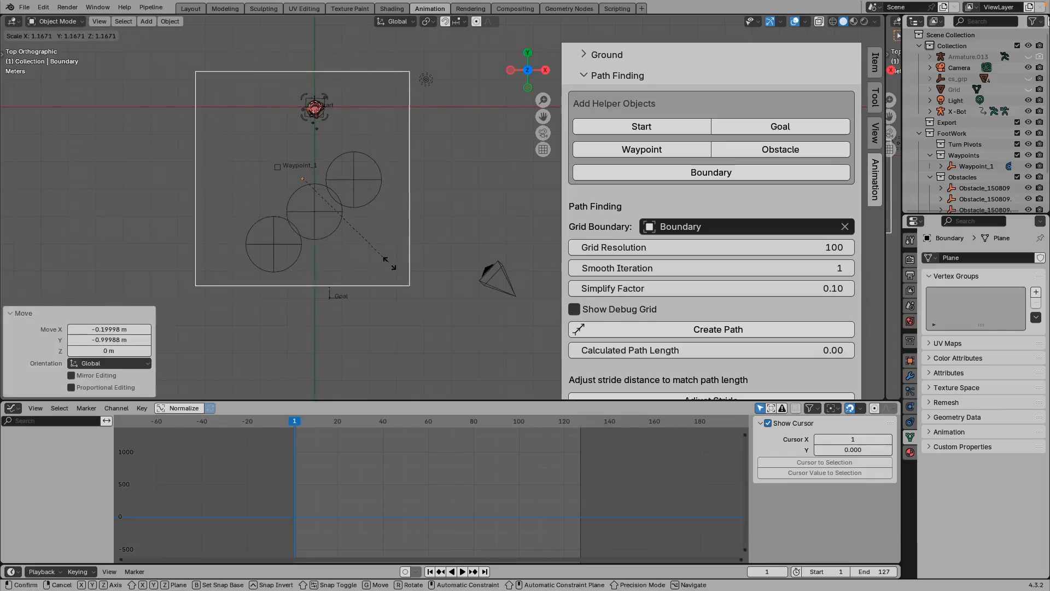
{"action": "left_click", "coordinate": [371, 260]}
{"action": "key", "text": "s"}
{"action": "key", "text": "y"}
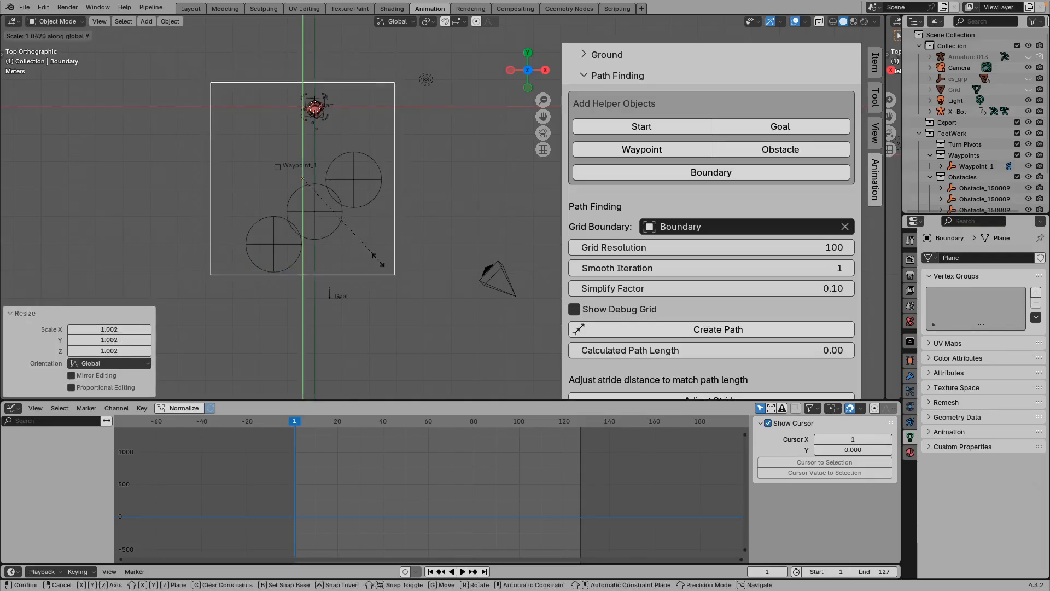
{"action": "left_click", "coordinate": [346, 219]}
{"action": "key", "text": "g"}
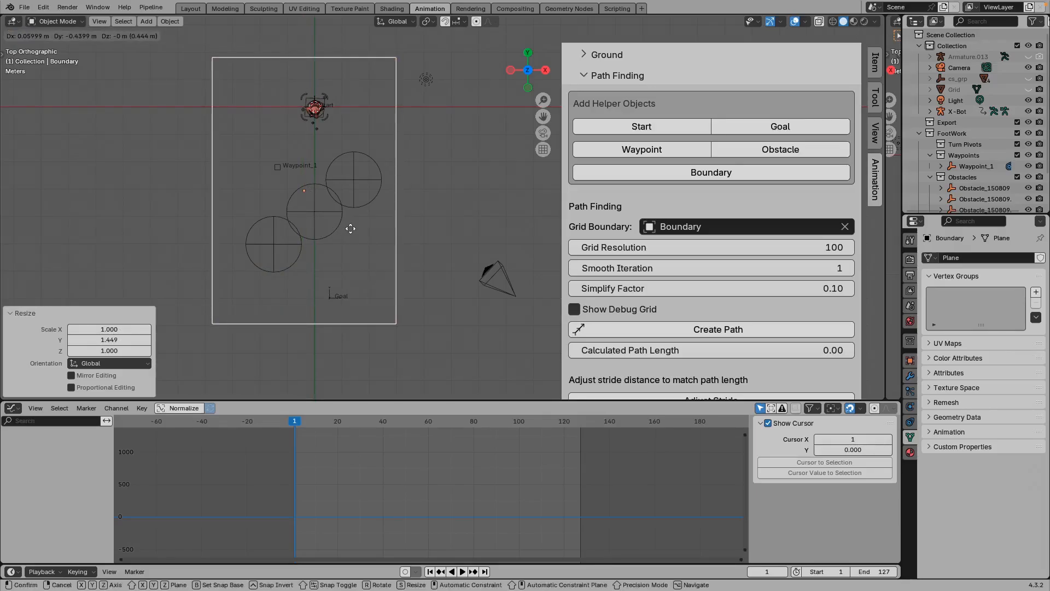
{"action": "left_click", "coordinate": [347, 227]}
Step: Move Waypoint_1 about 1.22 m X, 0.36 m Y, and add a second waypoint shifted about 1.74 m X, -0.14 m Y
{"action": "left_click", "coordinate": [278, 168]}
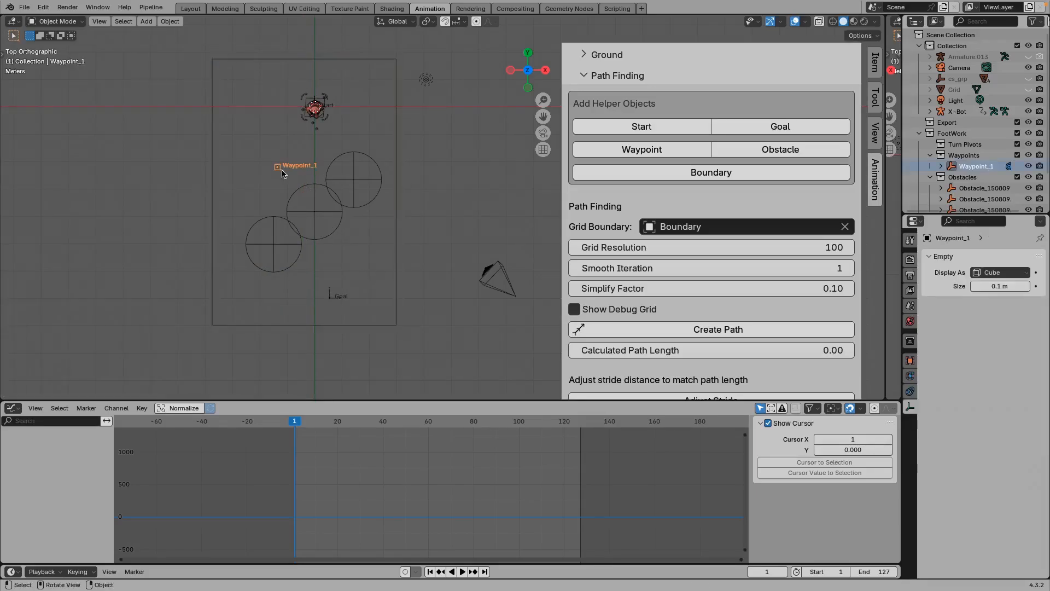
{"action": "key", "text": "g"}
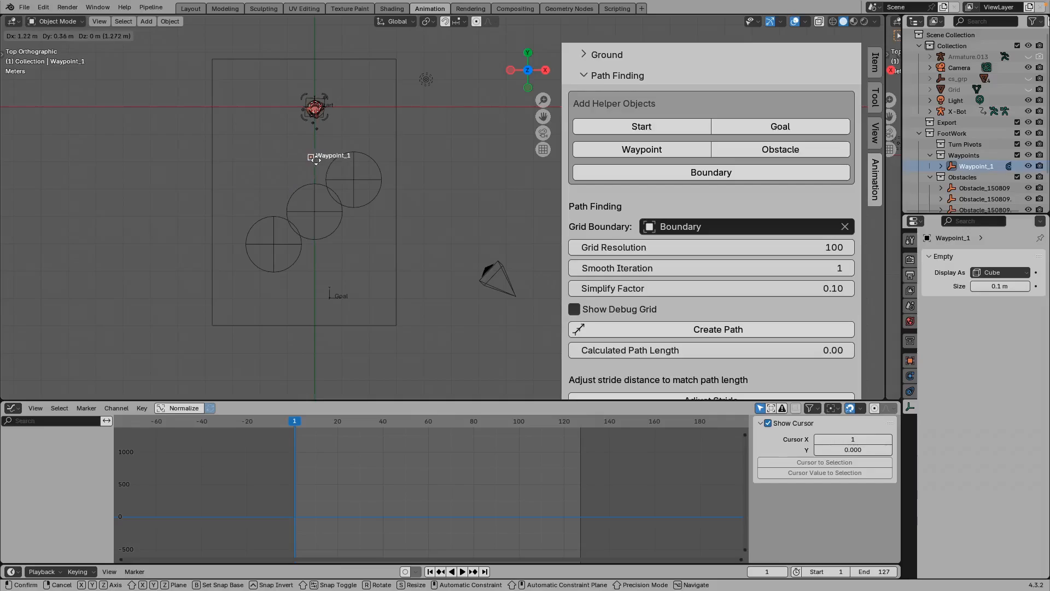
{"action": "left_click", "coordinate": [317, 159]}
{"action": "left_click", "coordinate": [661, 151]}
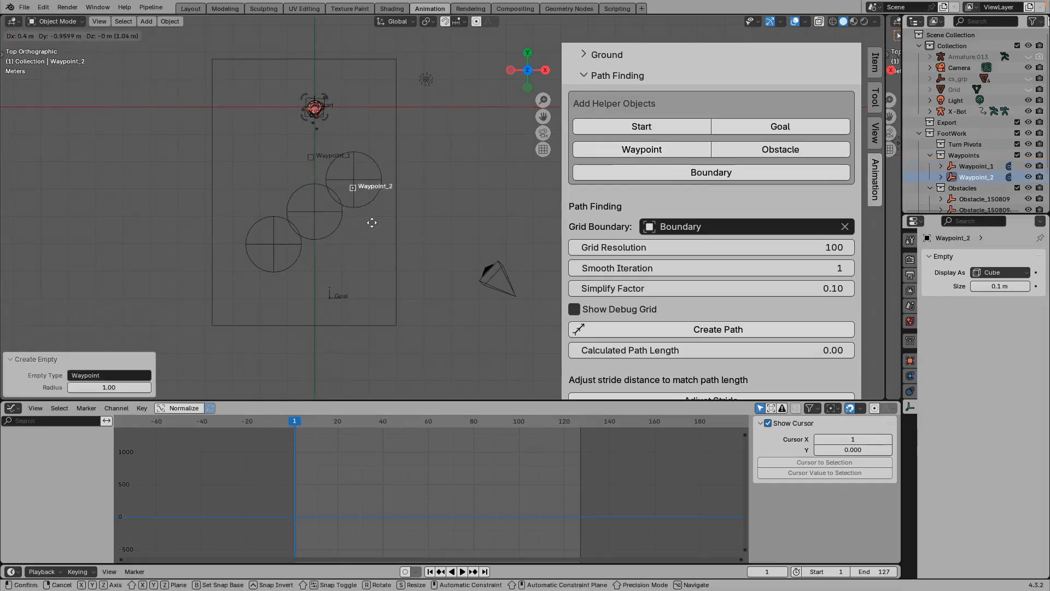
{"action": "left_click", "coordinate": [409, 206]}
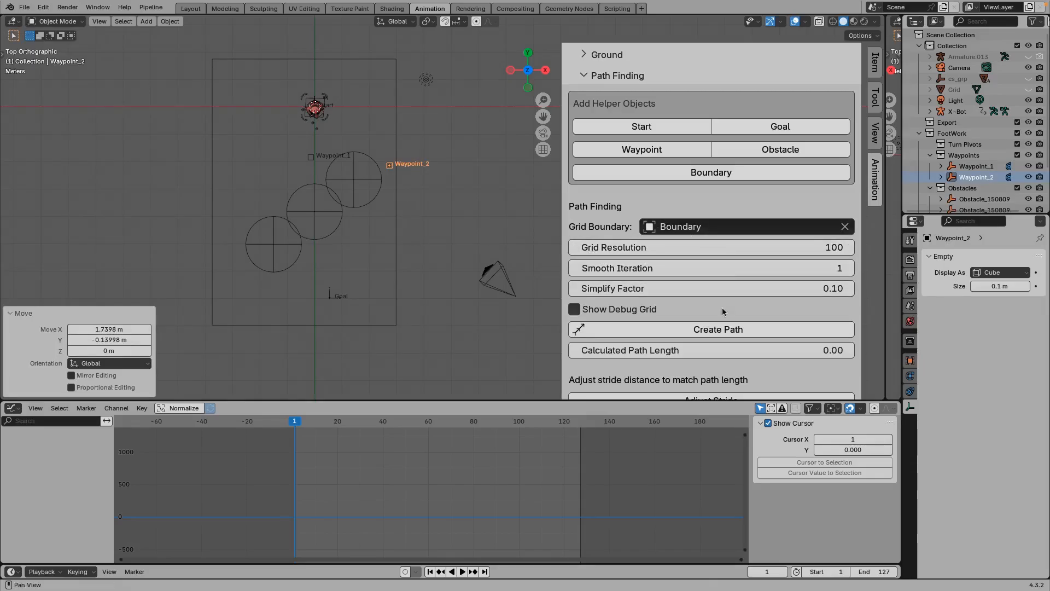
Step: Create a path through both waypoints with Smooth Iteration 1 and Simplify Factor 0.10, and delete the generated curve
{"action": "left_click", "coordinate": [711, 329]}
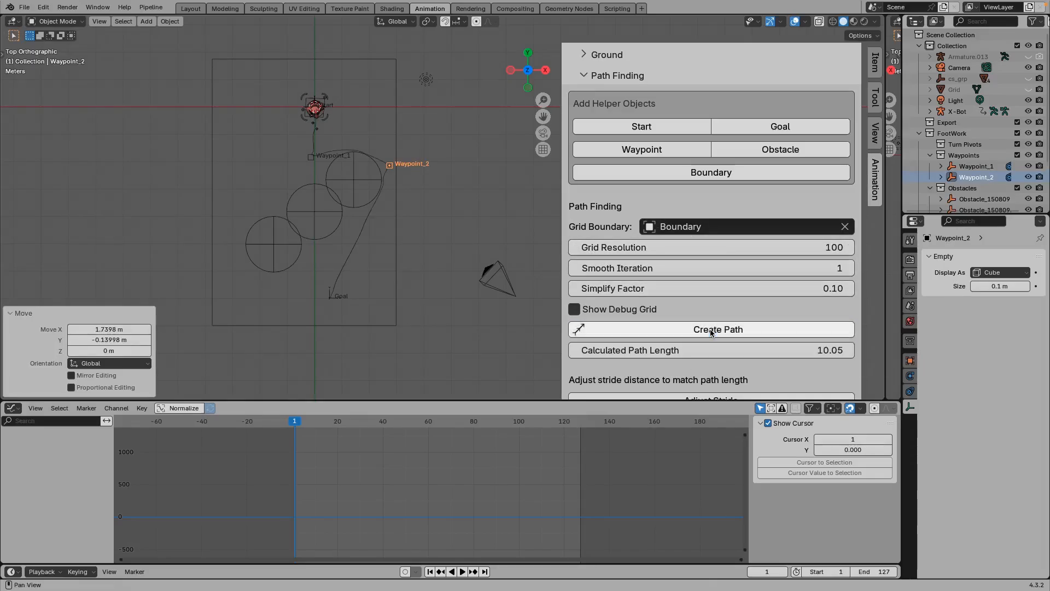
{"action": "scroll", "coordinate": [361, 180], "scroll_direction": "up", "scroll_amount": 2}
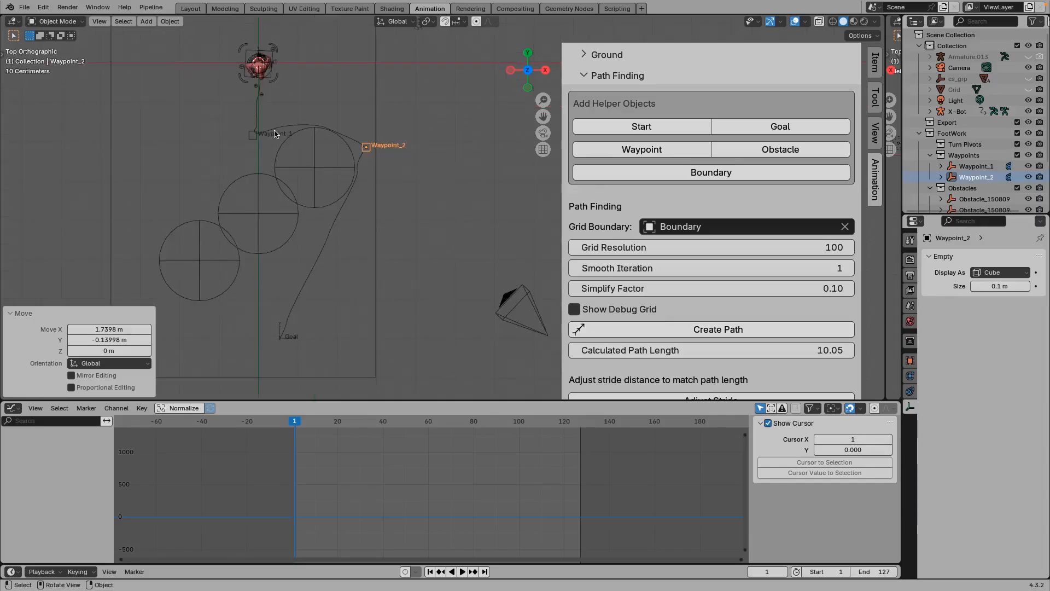
{"action": "left_click", "coordinate": [288, 126]}
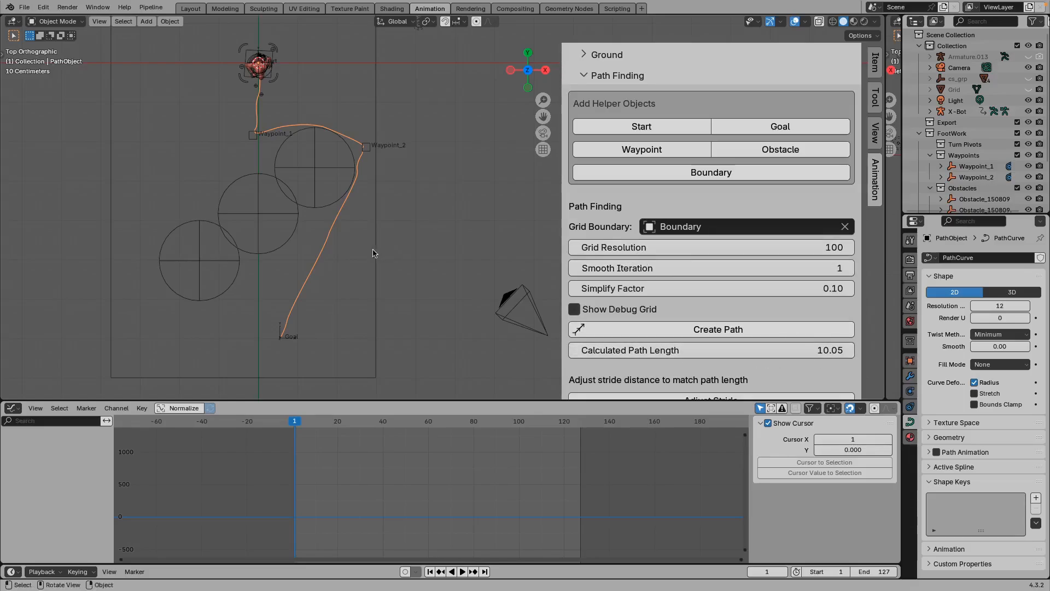
{"action": "key", "text": "x"}
{"action": "left_click", "coordinate": [325, 257]}
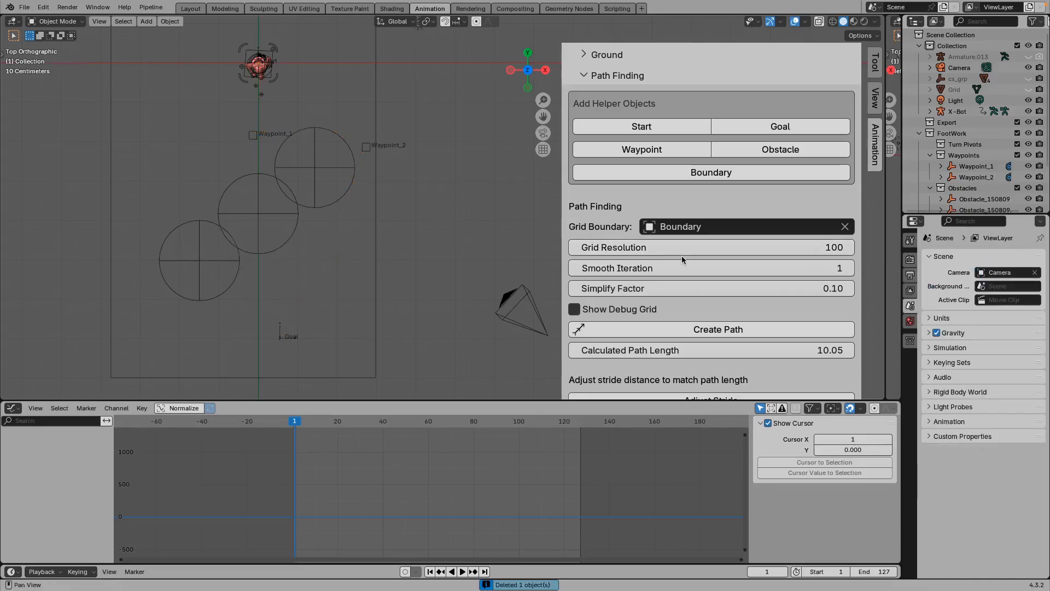
Step: Set Smooth Iteration to 5 and Simplify Factor to 0.5, and create the path through the waypoints
{"action": "left_click", "coordinate": [706, 268]}
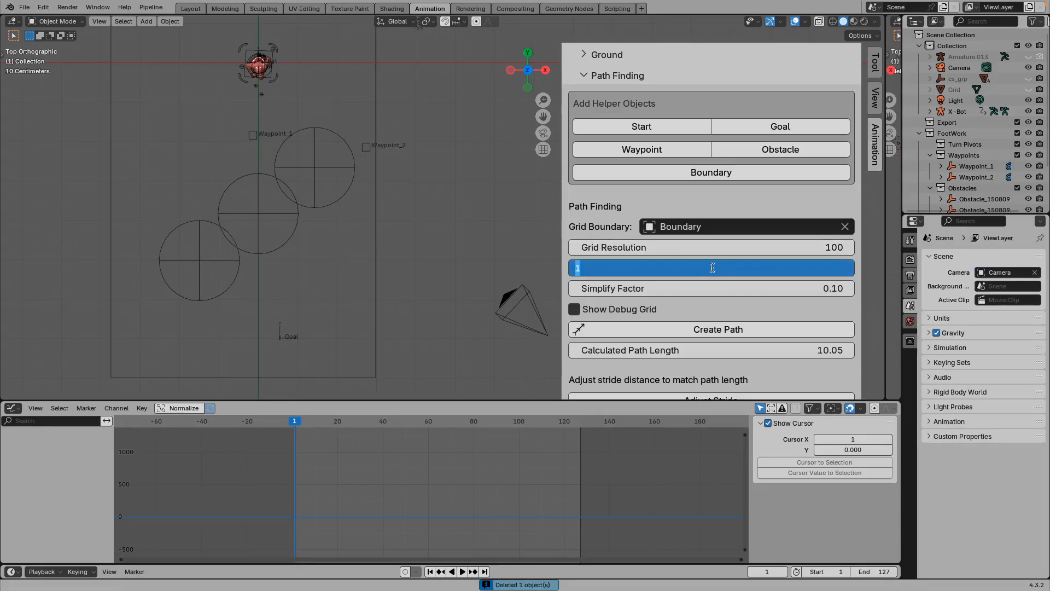
{"action": "type", "text": "5"}
{"action": "key", "text": "Return"}
{"action": "left_click", "coordinate": [715, 289]}
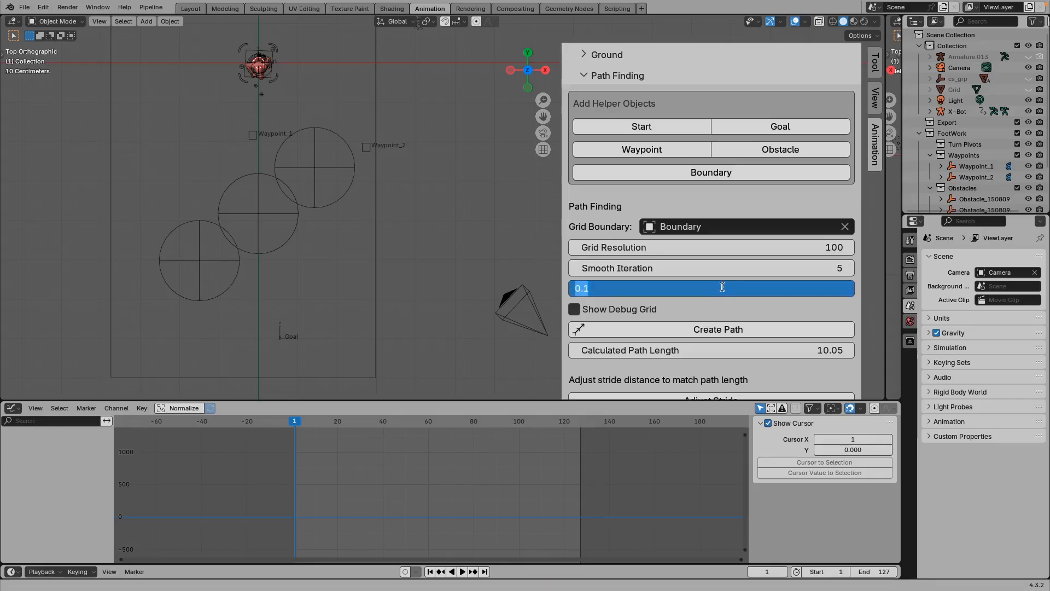
{"action": "type", "text": "0.5"}
{"action": "key", "text": "Return"}
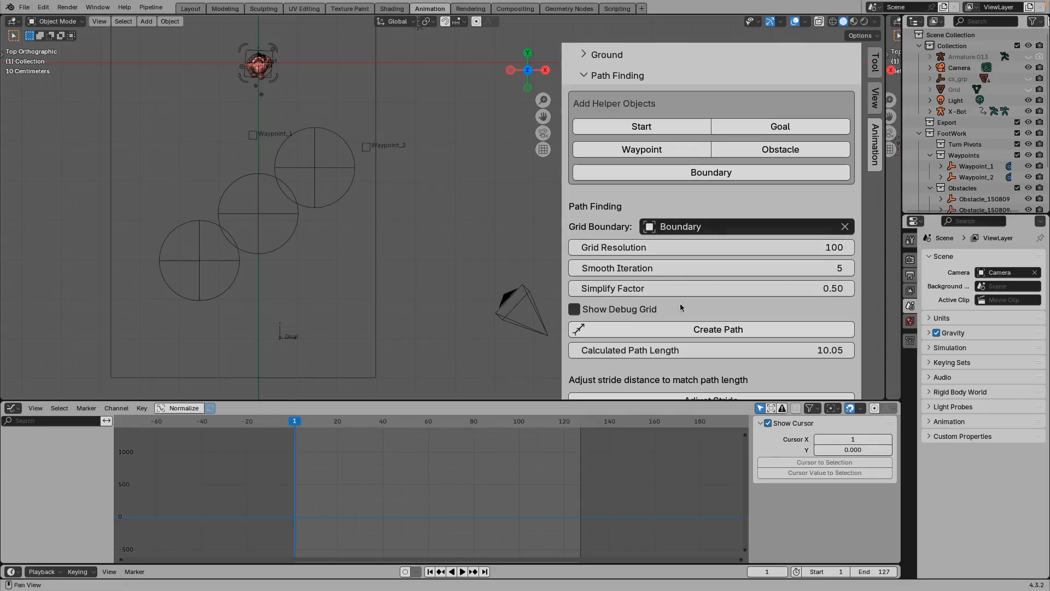
{"action": "left_click", "coordinate": [681, 326]}
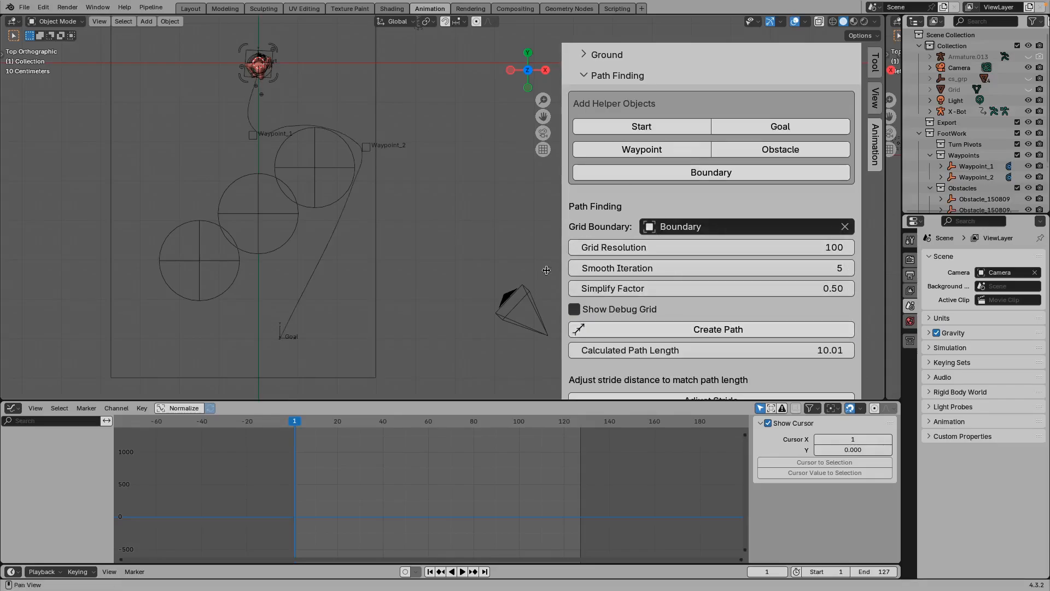
Step: Adjust the stride to match the new path's length, apply the stride distance over frames 1 to 127, and scrub through the run
{"action": "left_click", "coordinate": [281, 128]}
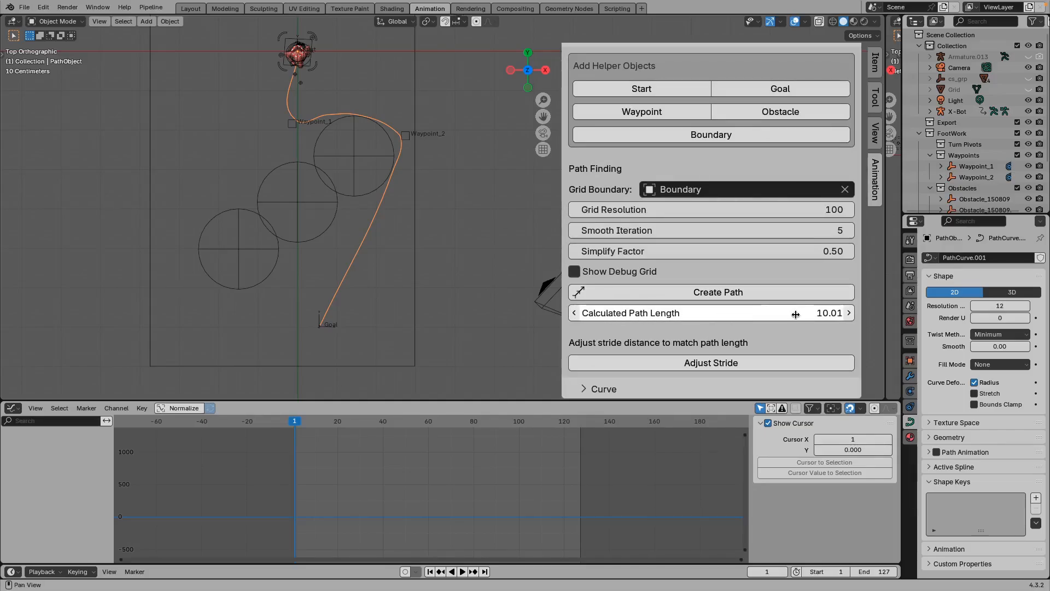
{"action": "left_click", "coordinate": [704, 369]}
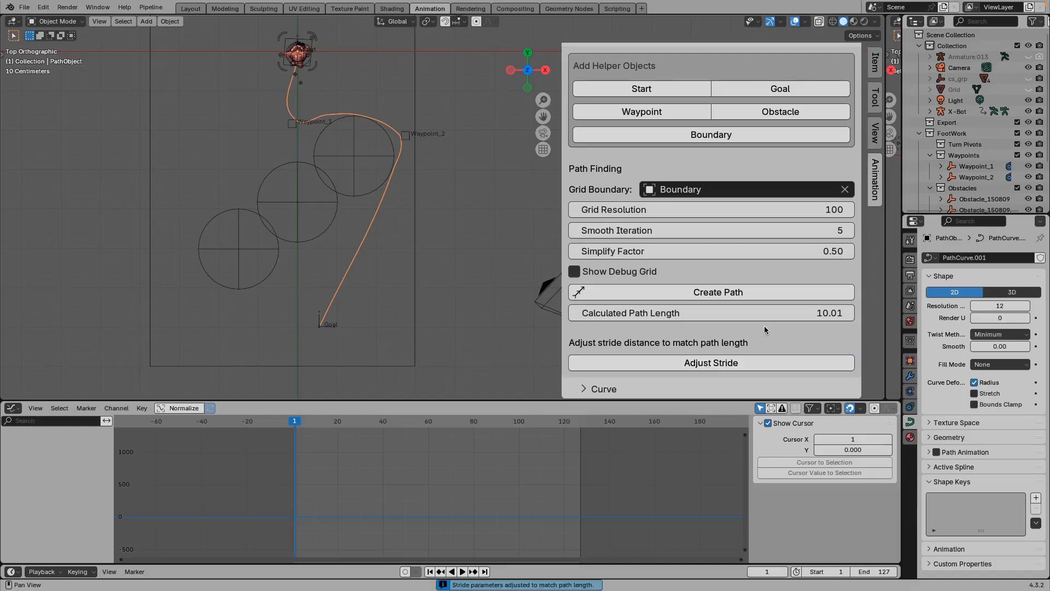
{"action": "scroll", "coordinate": [757, 320], "scroll_direction": "up", "scroll_amount": 8}
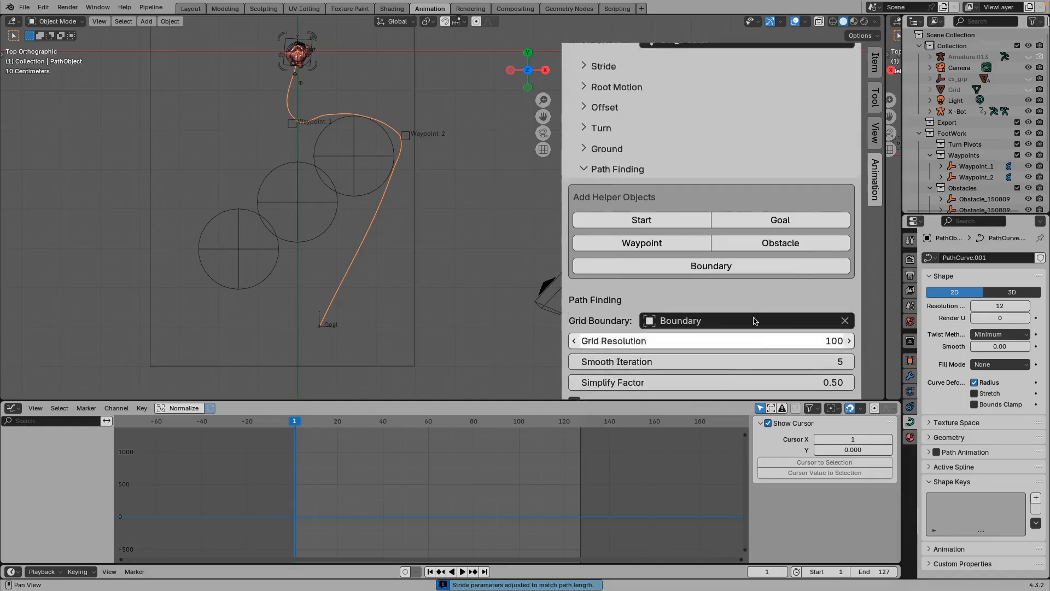
{"action": "left_click", "coordinate": [604, 151]}
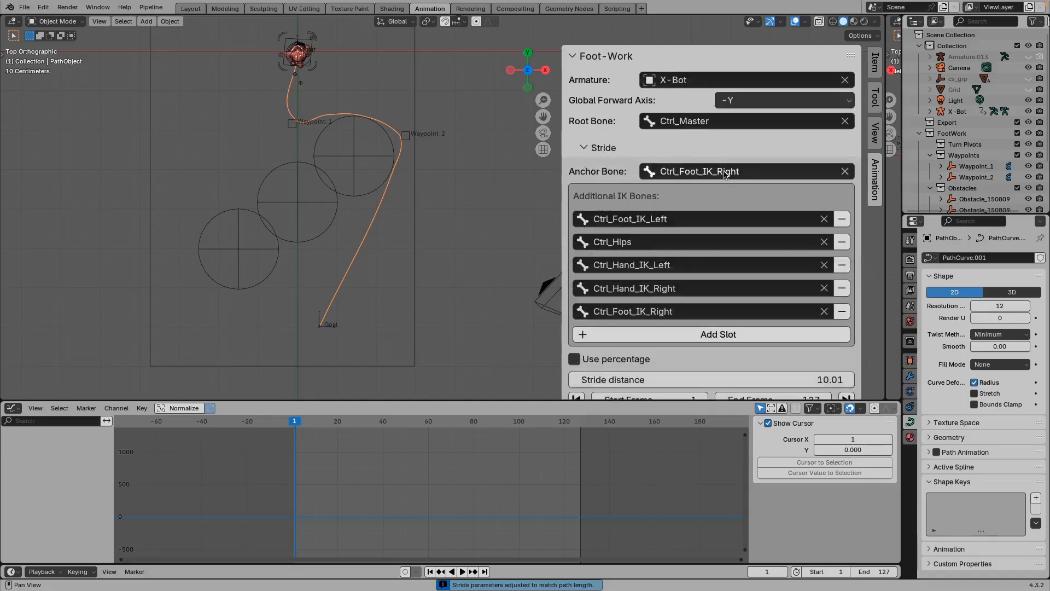
{"action": "scroll", "coordinate": [735, 241], "scroll_direction": "down", "scroll_amount": 6}
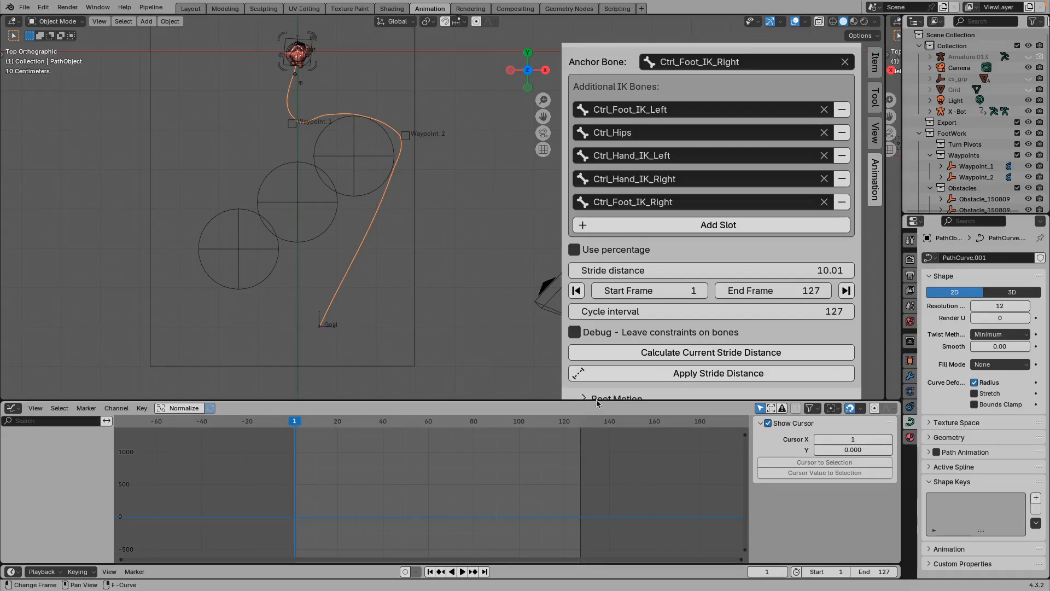
{"action": "scroll", "coordinate": [759, 300], "scroll_direction": "down", "scroll_amount": 1}
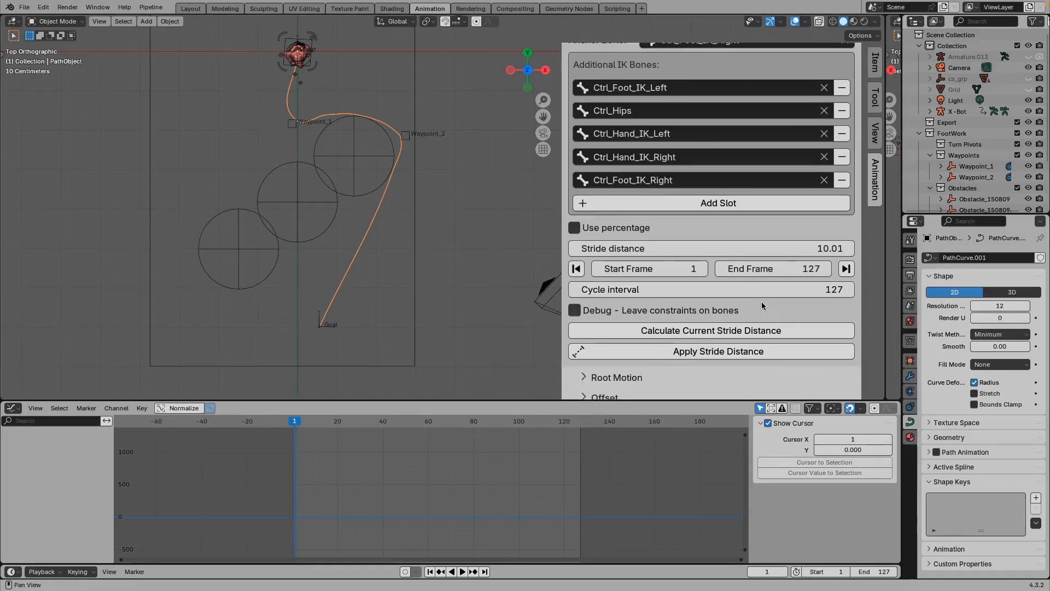
{"action": "left_click", "coordinate": [721, 353]}
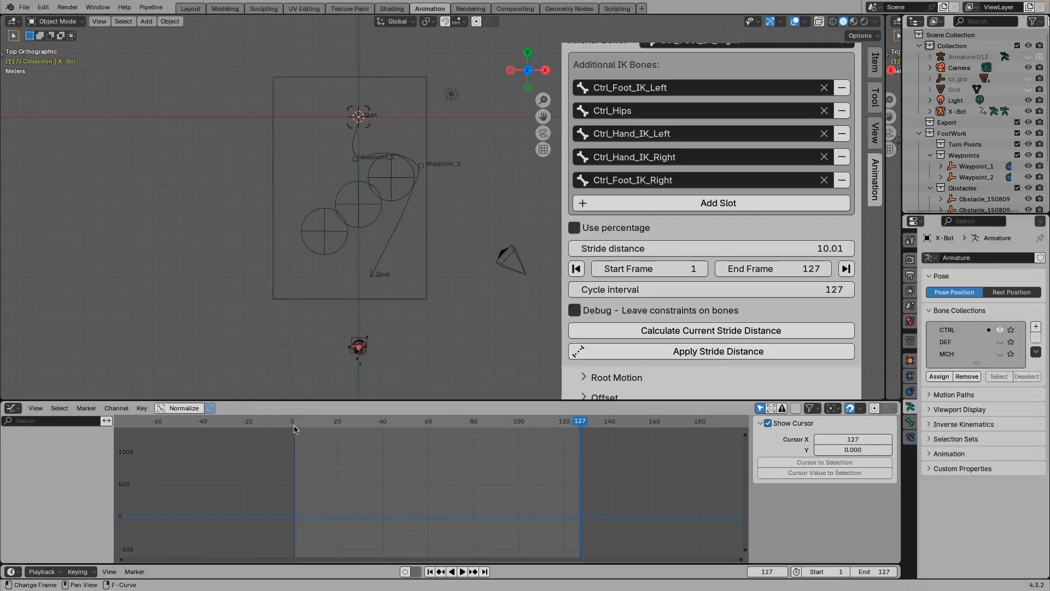
{"action": "left_click_drag", "start_coordinate": [302, 430], "coordinate": [580, 438]}
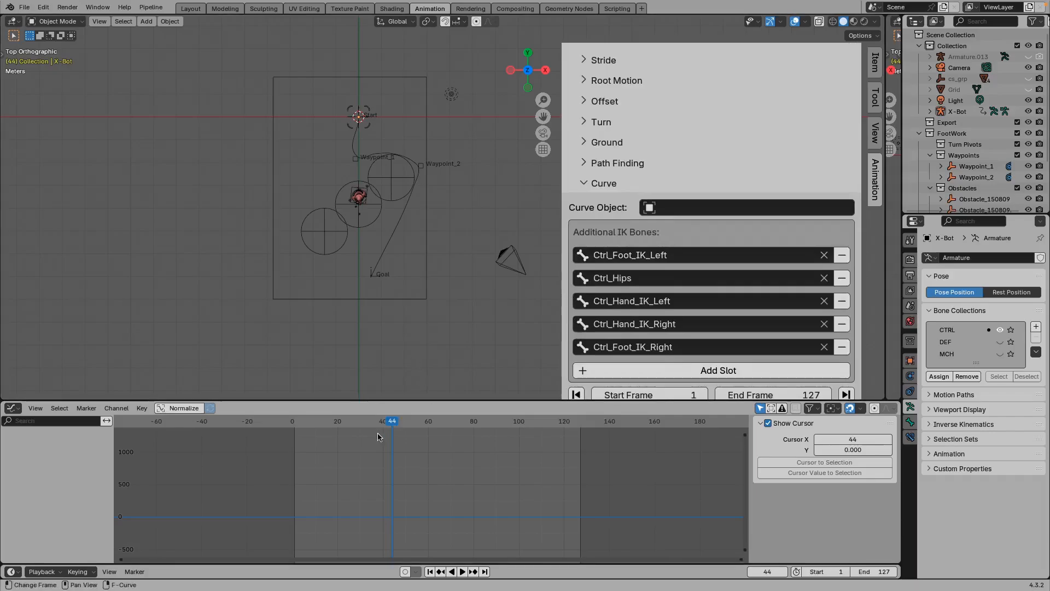
Step: Scrub back to frame 11 and assign PathObject as the curve object for the character to follow
{"action": "left_click_drag", "start_coordinate": [373, 433], "coordinate": [317, 433]}
{"action": "middle_click_drag", "start_coordinate": [355, 257], "coordinate": [388, 207]}
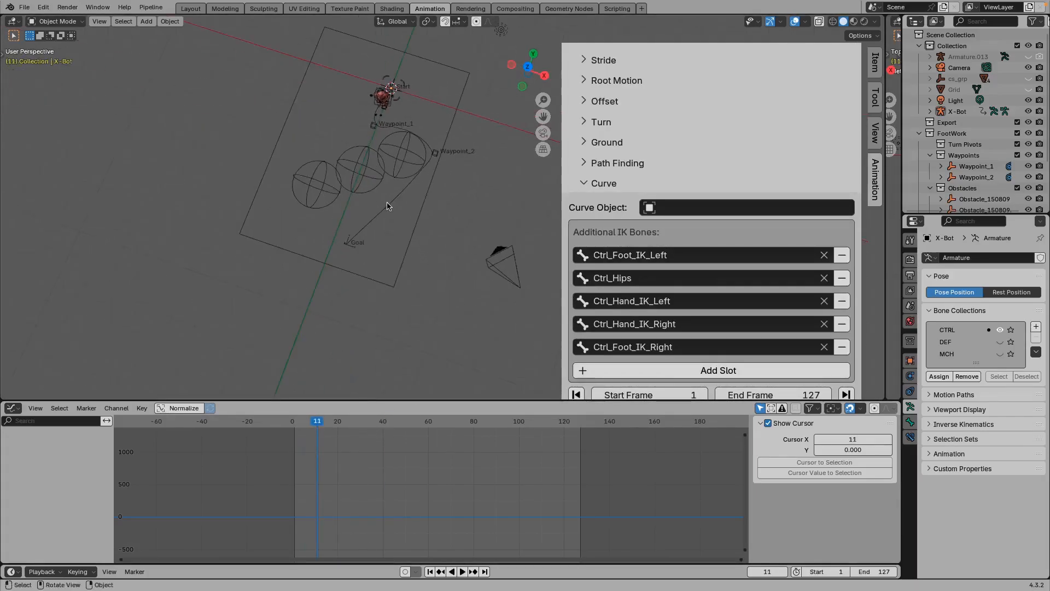
{"action": "left_click", "coordinate": [389, 207]}
{"action": "left_click", "coordinate": [656, 207]}
{"action": "type", "text": "pa"}
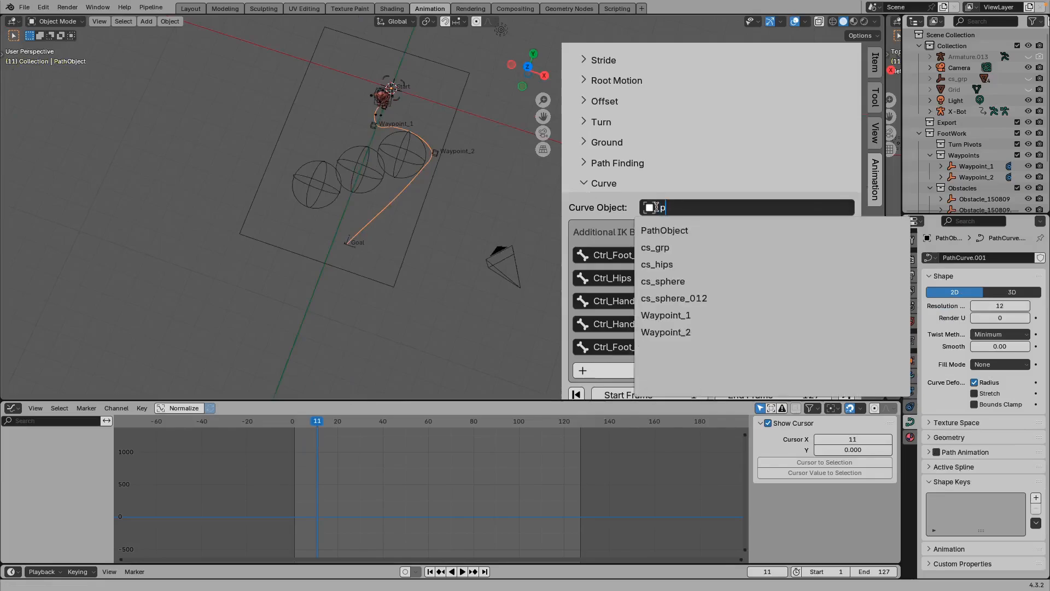
{"action": "left_click", "coordinate": [688, 230]}
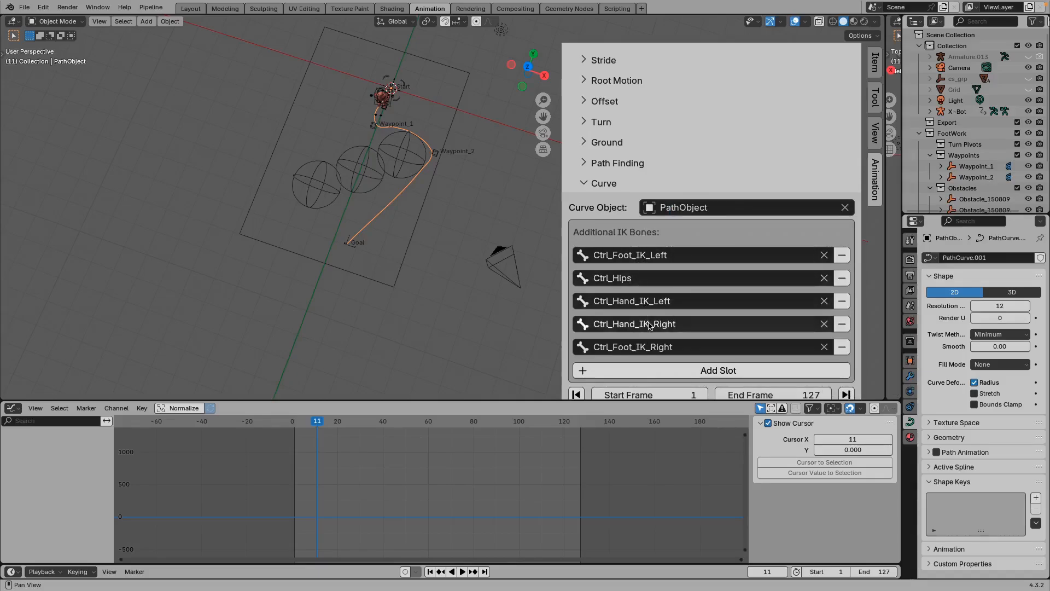
Step: Constrain the character's animation to the path curve over frames 1 to 127 and play it back
{"action": "scroll", "coordinate": [703, 307], "scroll_direction": "down", "scroll_amount": 1}
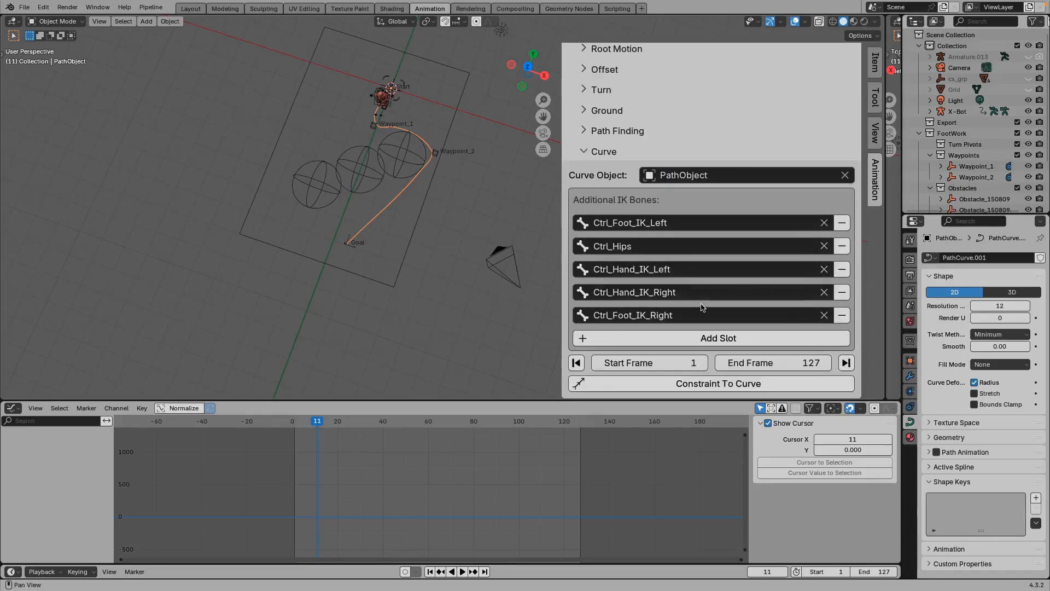
{"action": "left_click", "coordinate": [721, 386]}
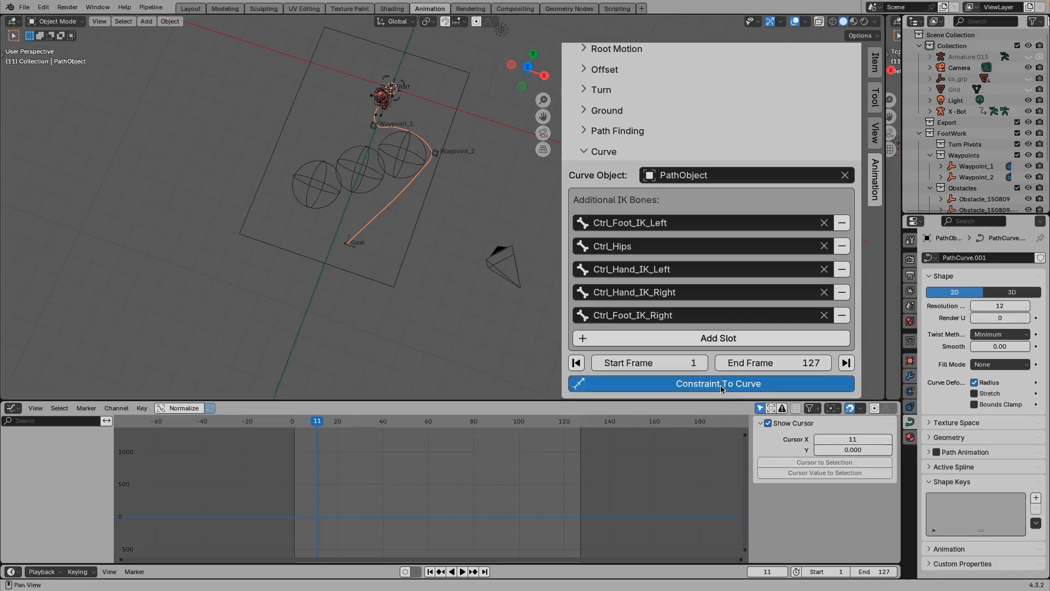
{"action": "key", "text": "space"}
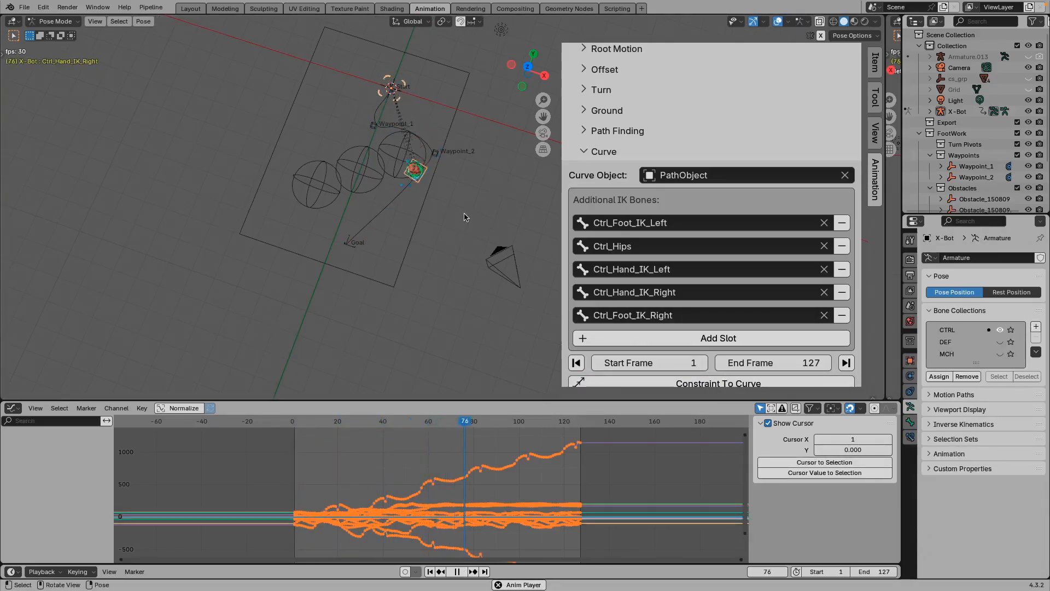
Step: Scrub the curve-constrained run up to frame 127 and back to the start, and replay it to check how the character follows the path
{"action": "middle_click_drag", "start_coordinate": [446, 219], "coordinate": [361, 244]}
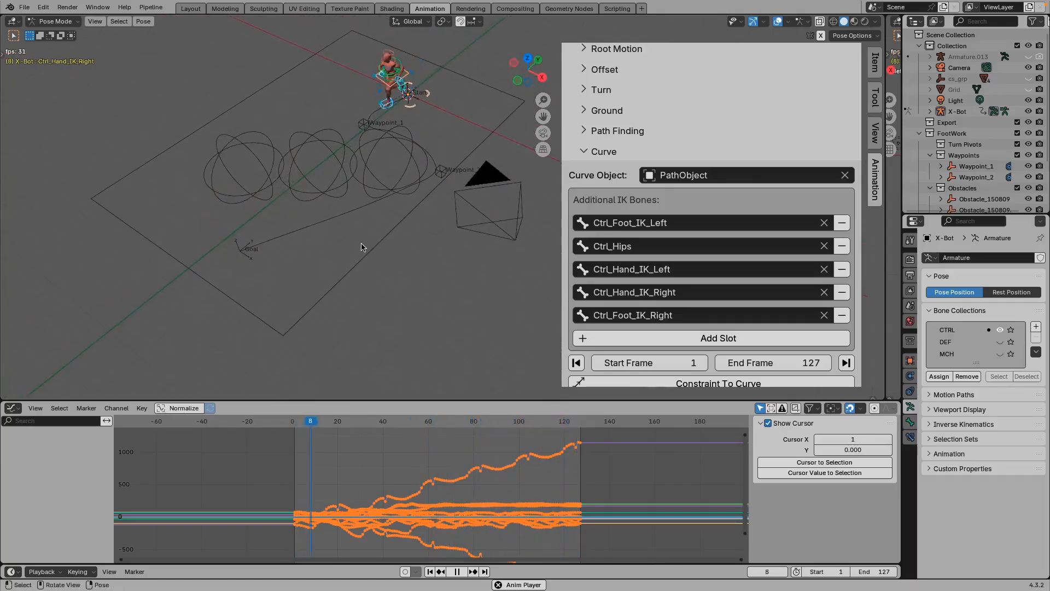
{"action": "key", "text": "space"}
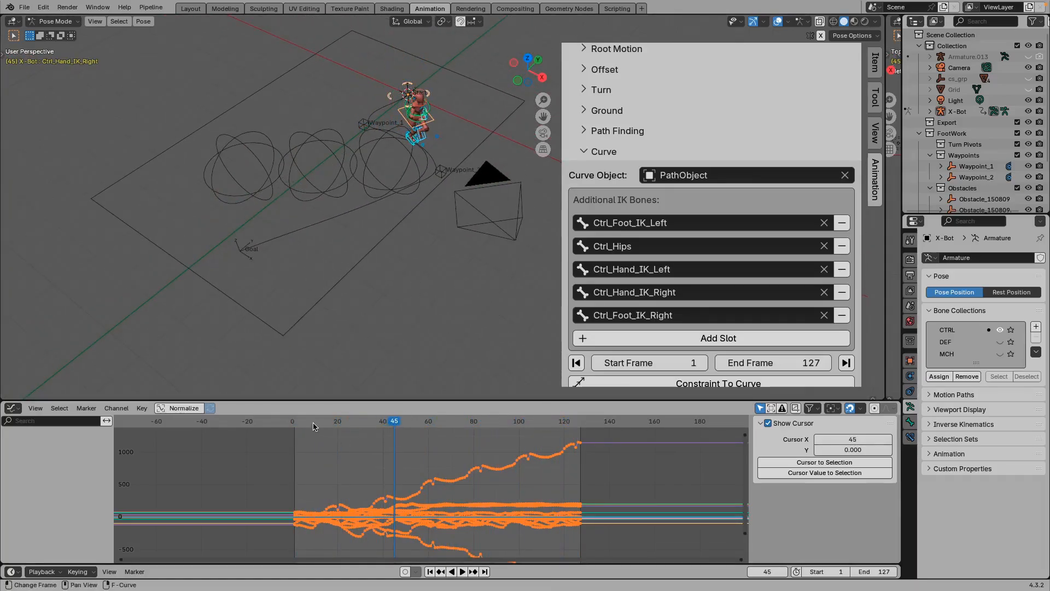
{"action": "left_click_drag", "start_coordinate": [309, 427], "coordinate": [580, 440]}
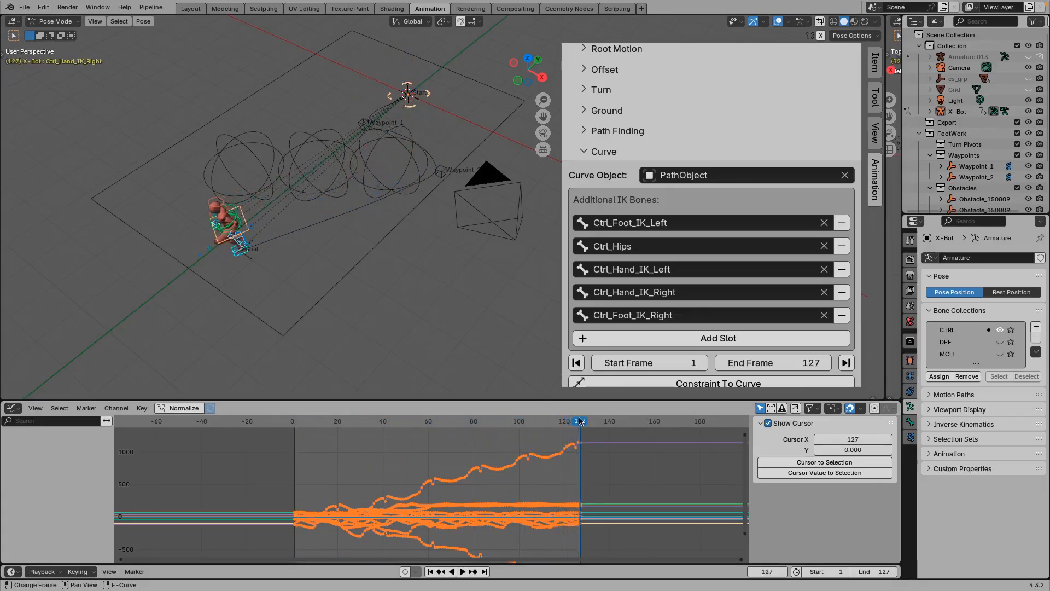
{"action": "middle_click_drag", "start_coordinate": [271, 262], "coordinate": [301, 252]}
{"action": "scroll", "coordinate": [284, 244], "scroll_direction": "up", "scroll_amount": 3}
{"action": "left_click_drag", "start_coordinate": [569, 418], "coordinate": [269, 414]}
{"action": "key", "text": "space"}
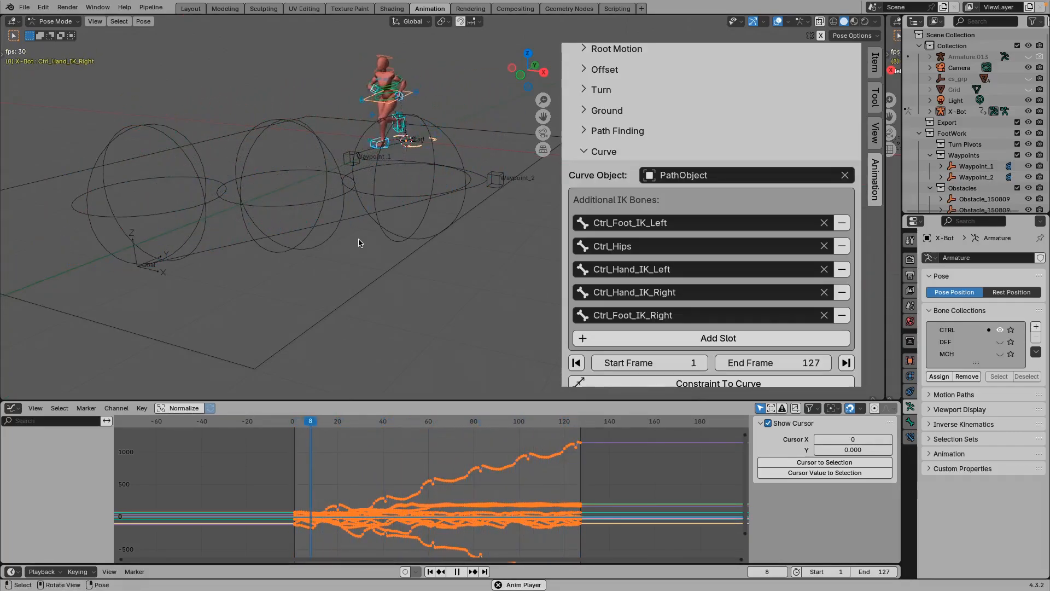
{"action": "key", "text": "space"}
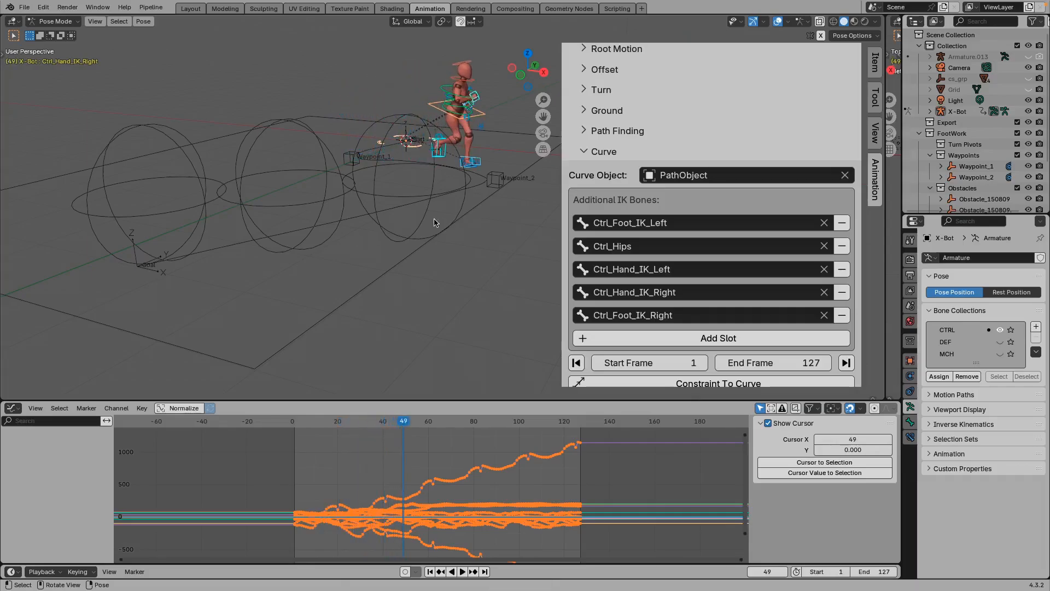
Step: Reassign Grid from the reference ground to the ground object in the Ground settings, and unhide the Grid terrain
{"action": "scroll", "coordinate": [434, 223], "scroll_direction": "down", "scroll_amount": 4}
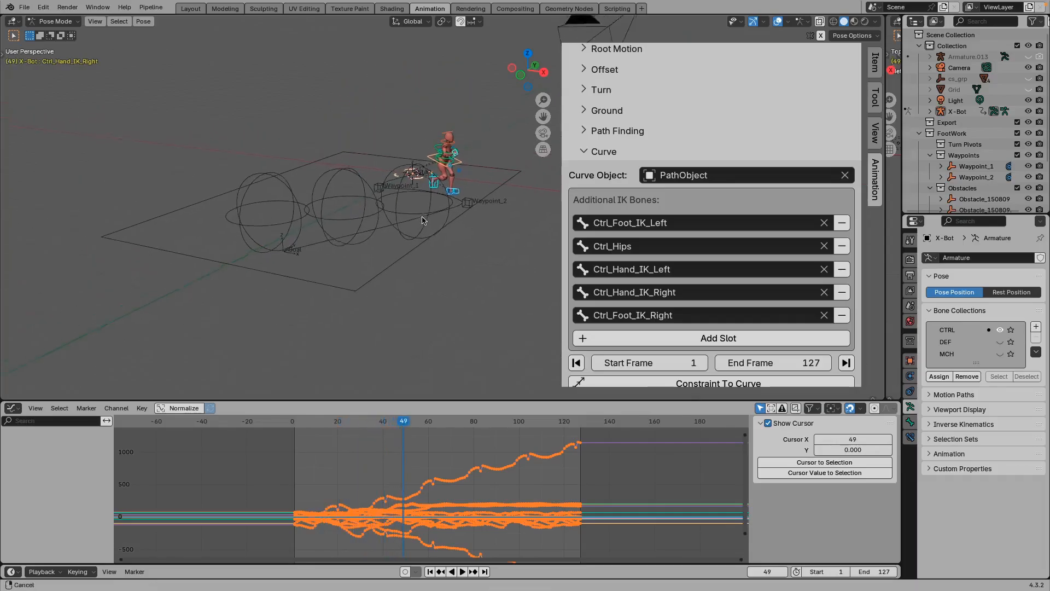
{"action": "left_click", "coordinate": [593, 153]}
{"action": "left_click", "coordinate": [617, 110]}
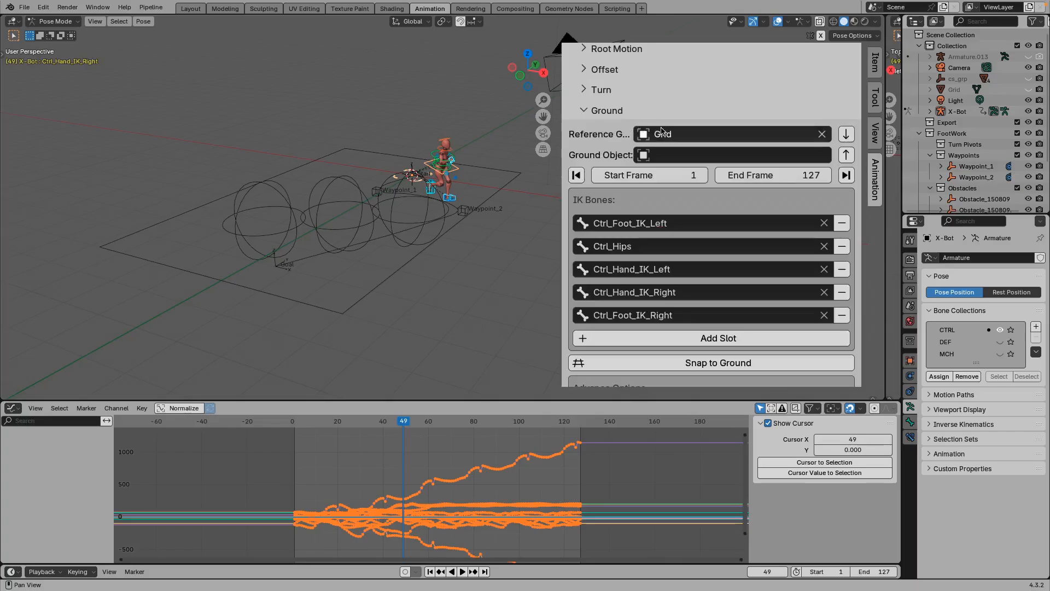
{"action": "left_click", "coordinate": [847, 135]}
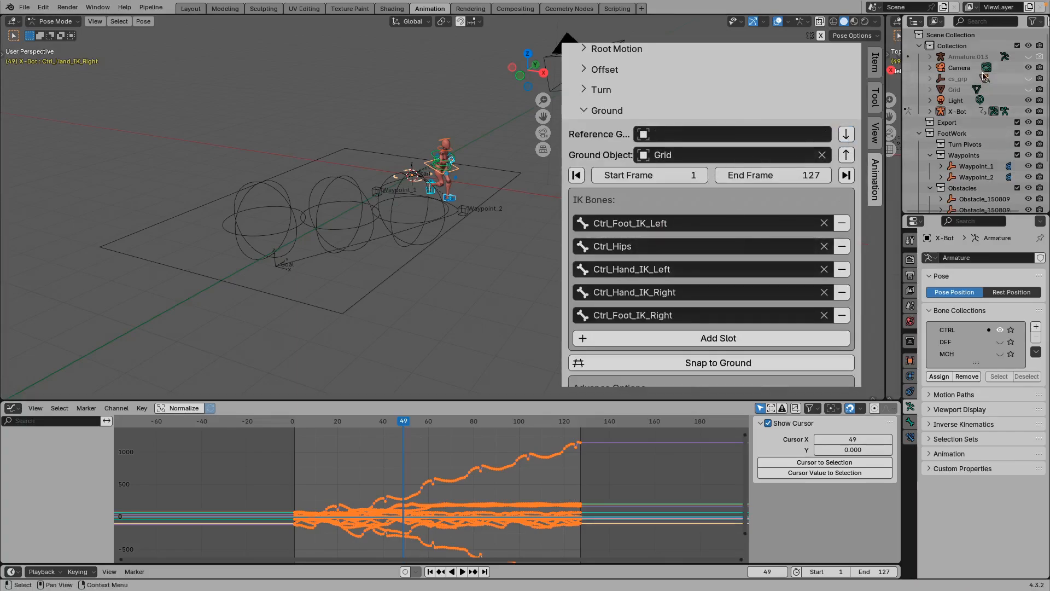
{"action": "left_click", "coordinate": [1028, 91]}
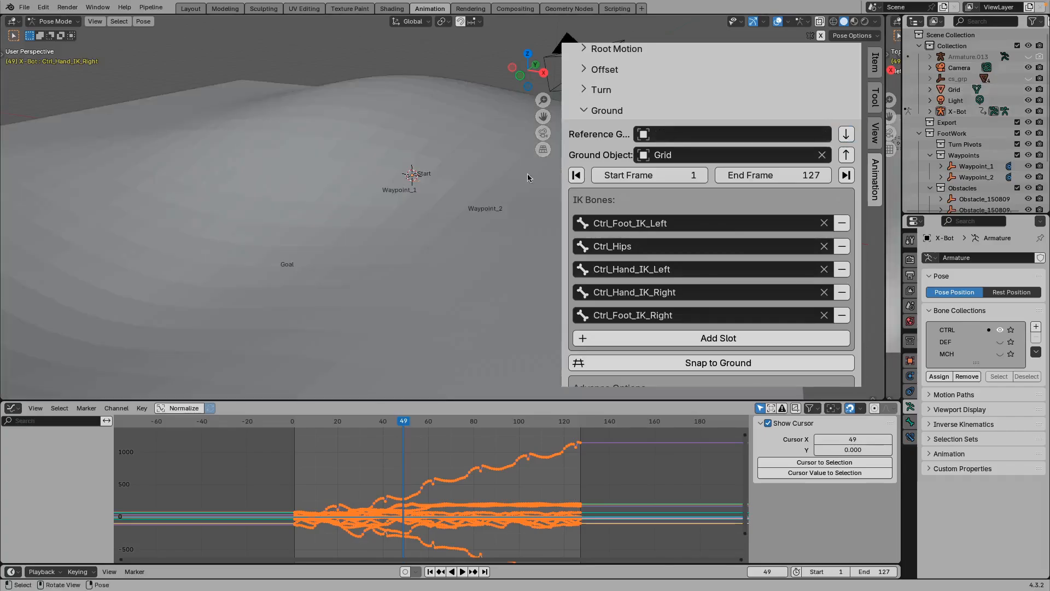
Step: Snap the character's foot, hip and hand IK bones to the Grid terrain over frames 1 to 127, and play back the run
{"action": "key", "text": "KP_3"}
{"action": "scroll", "coordinate": [431, 187], "scroll_direction": "down", "scroll_amount": 3}
{"action": "middle_click_drag", "start_coordinate": [431, 188], "coordinate": [372, 219], "text": "shift"}
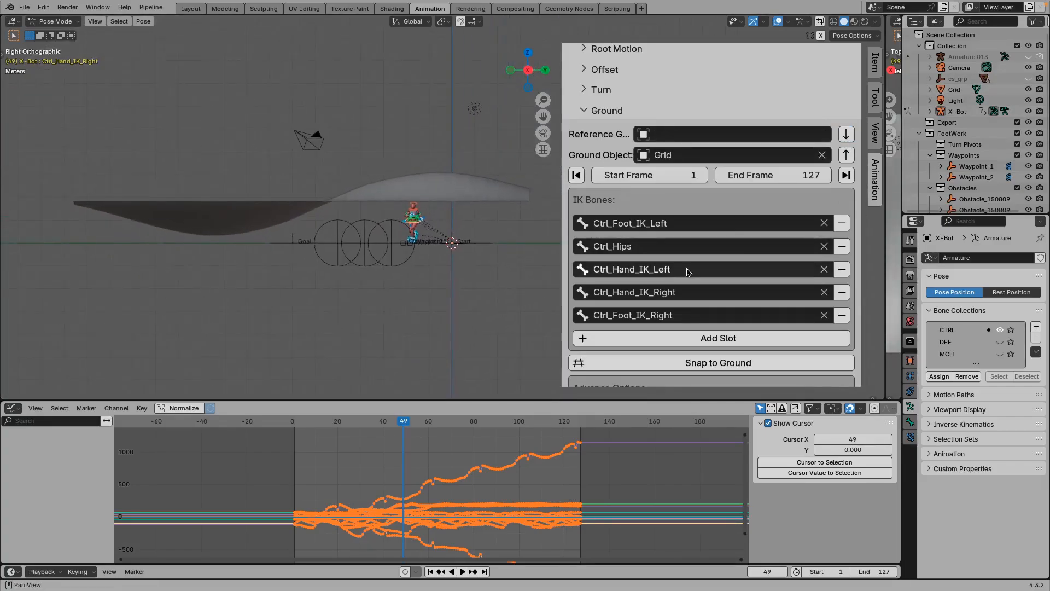
{"action": "scroll", "coordinate": [720, 287], "scroll_direction": "down", "scroll_amount": 3}
{"action": "left_click", "coordinate": [713, 278]}
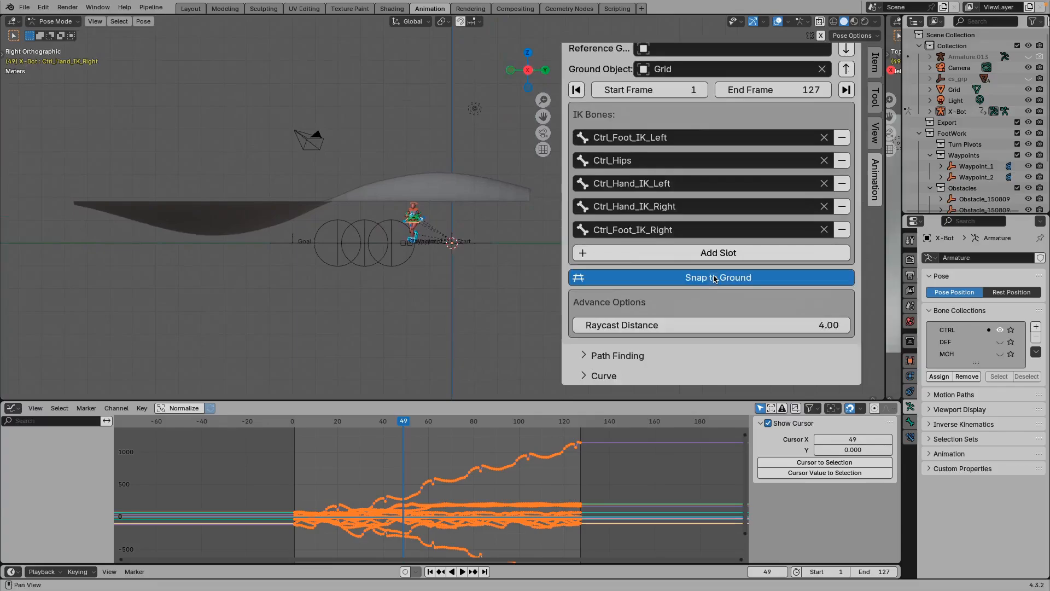
{"action": "middle_click_drag", "start_coordinate": [420, 237], "coordinate": [385, 292]}
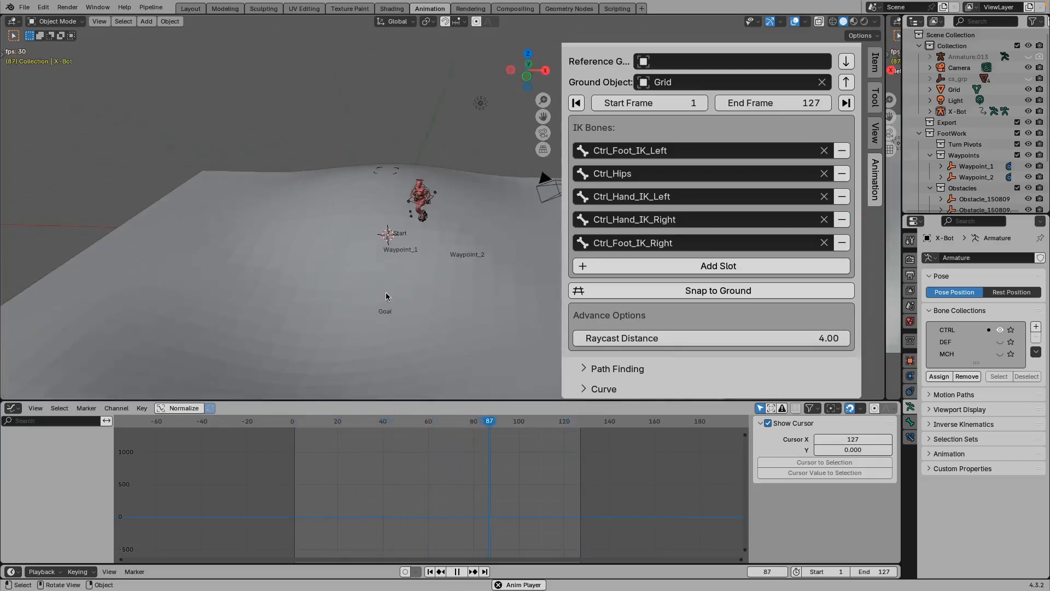
{"action": "scroll", "coordinate": [385, 292], "scroll_direction": "up", "scroll_amount": 3}
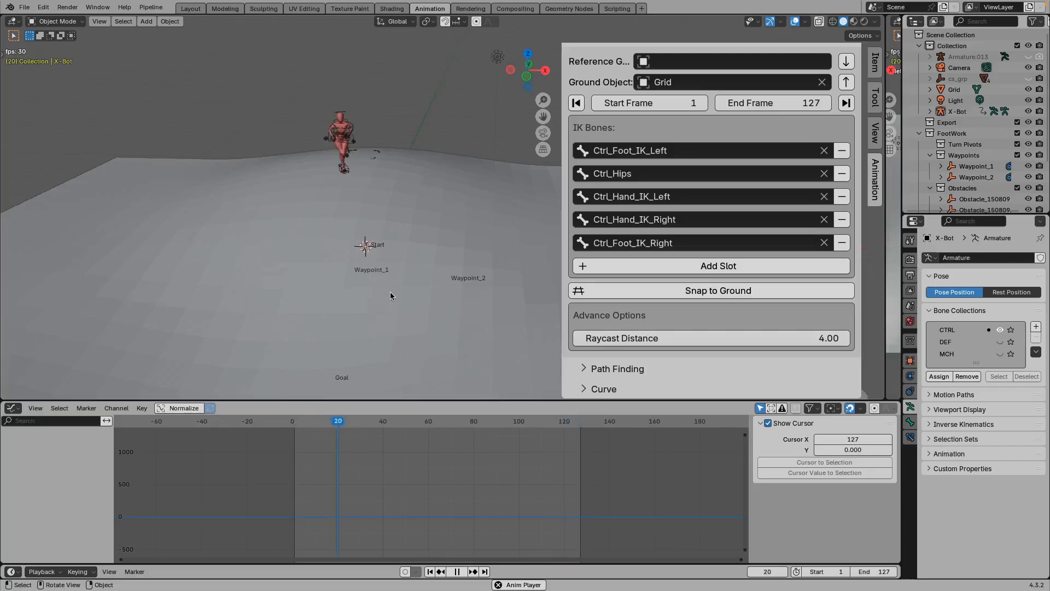
{"action": "middle_click_drag", "start_coordinate": [389, 290], "coordinate": [399, 247]}
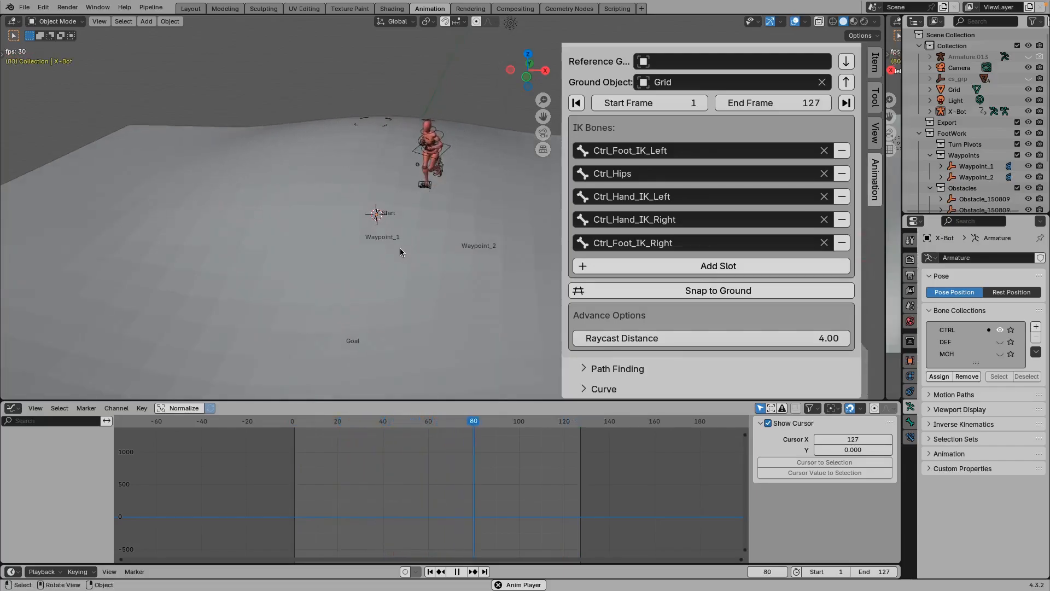